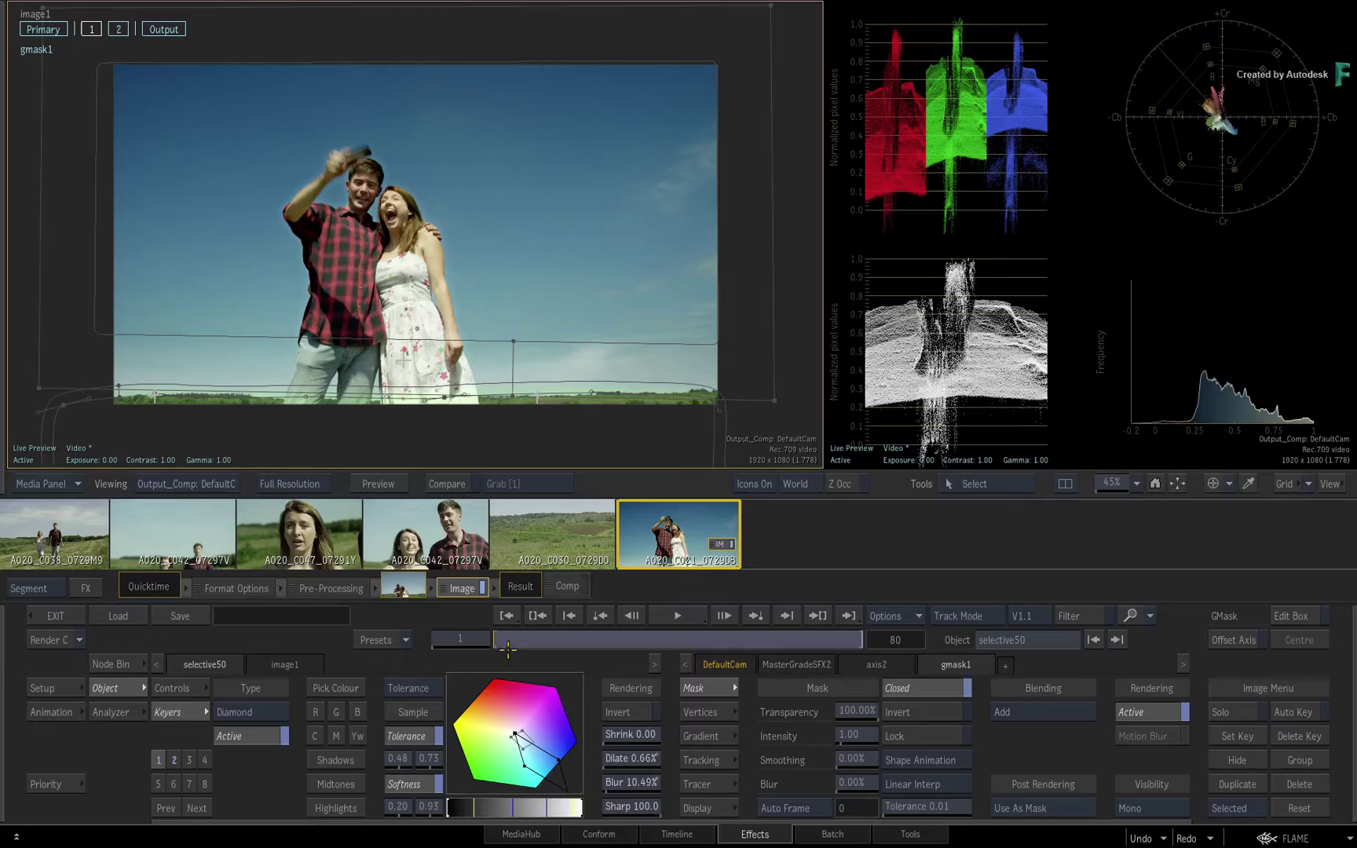
Scrub the couple shot and toggle to the selective50 matte view across frames, then back.
mouse_move(509, 654)
left_mouse_down()
mouse_move(783, 680)
mouse_move(421, 642)
left_mouse_up()
key("F3")
mouse_move(533, 629)
left_mouse_down()
mouse_move(761, 616)
mouse_move(552, 603)
mouse_move(797, 638)
mouse_move(511, 646)
left_mouse_up()
key("F4")
Play the couple shot in Effects, checking the selective50 matte and the grade at frame 30.
left_click(677, 830)
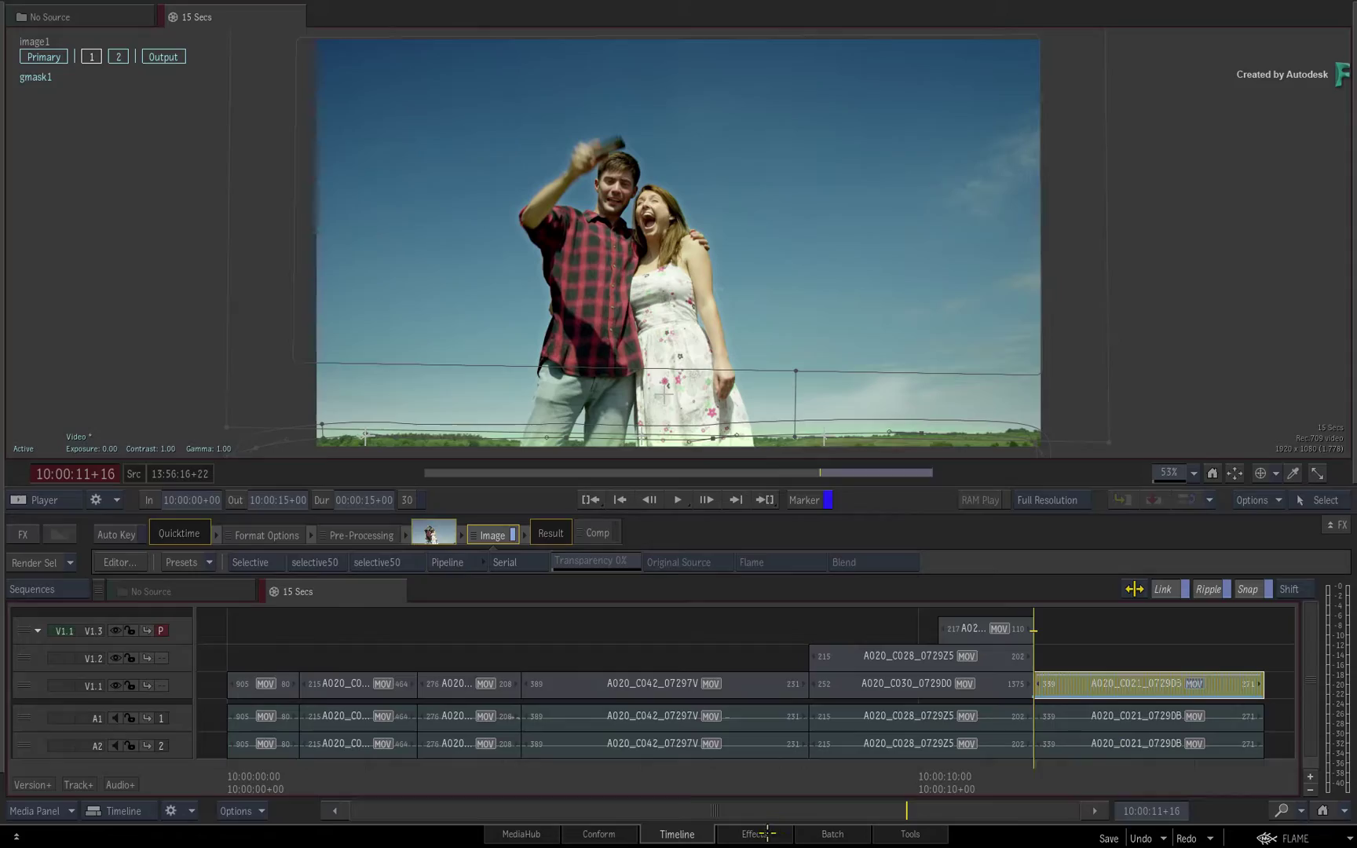
left_click(774, 834)
key("space")
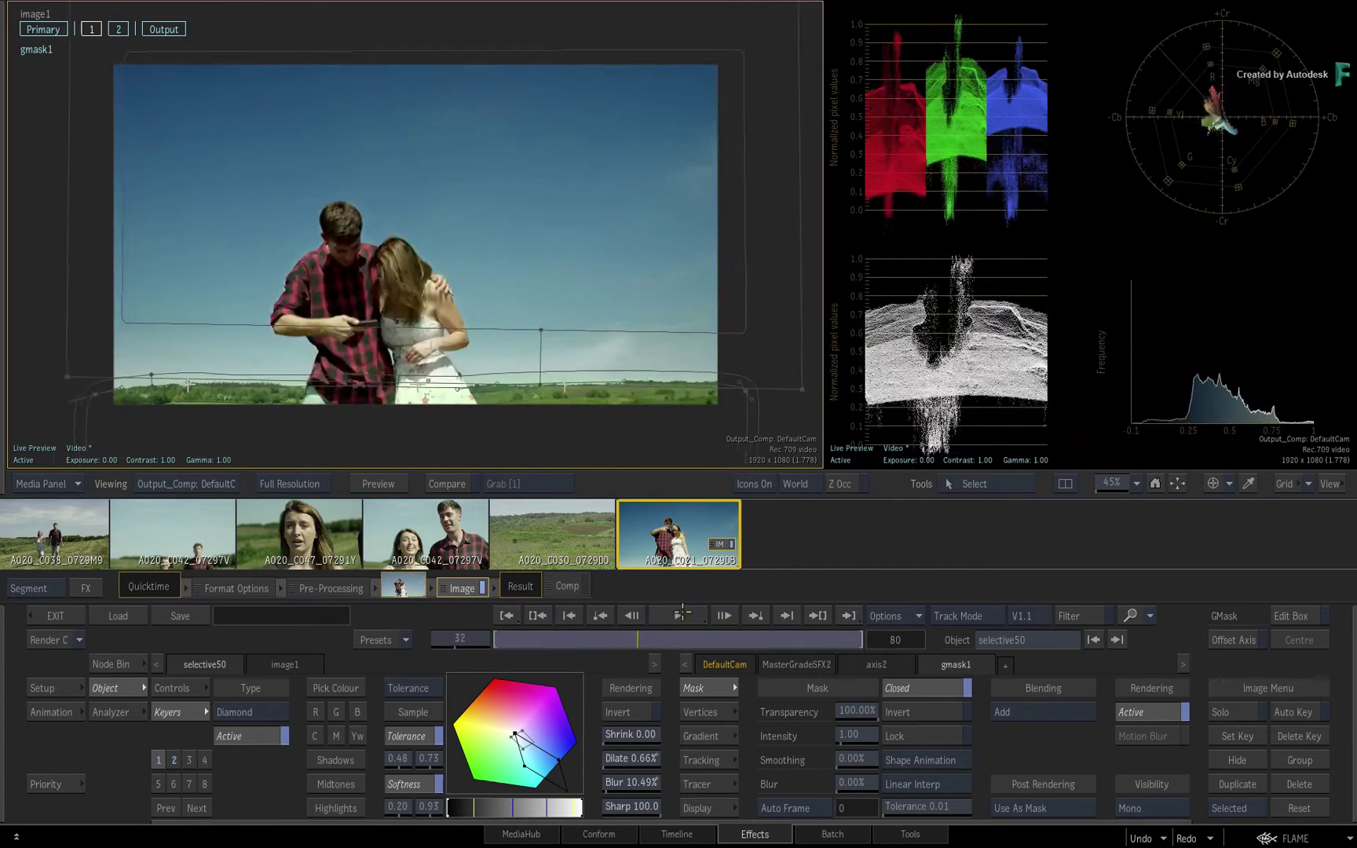
key("F3")
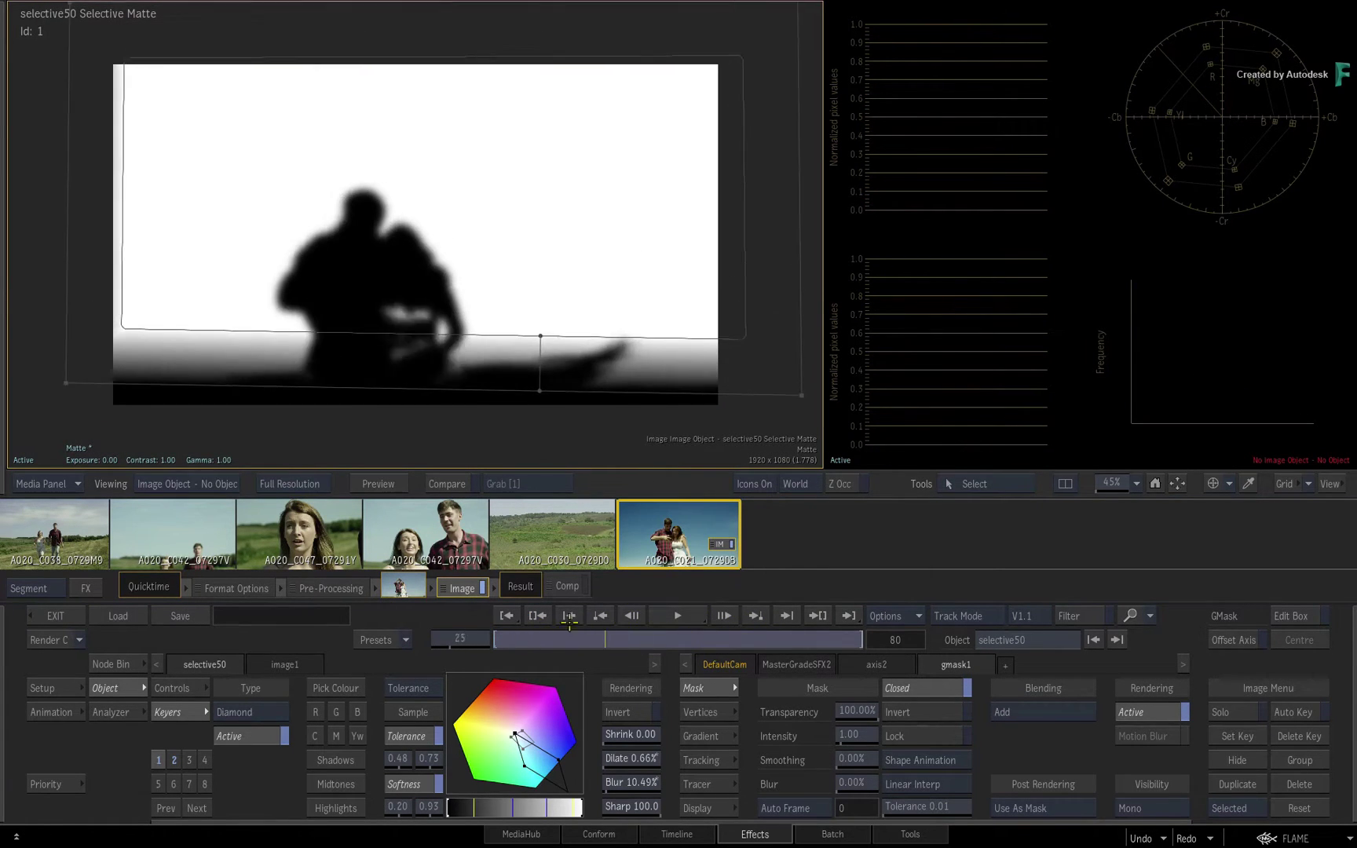
key("F4")
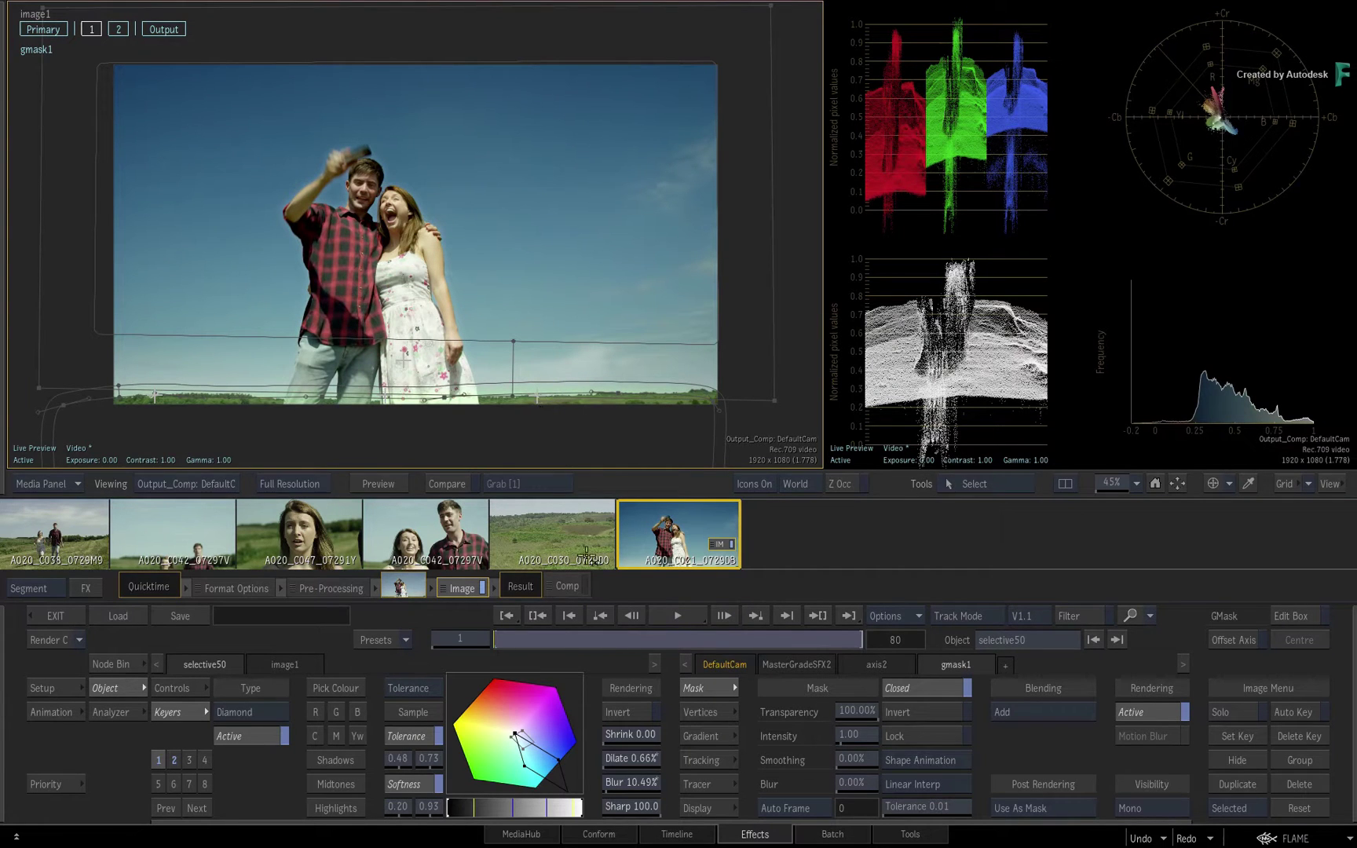
mouse_move(524, 636)
left_mouse_down()
mouse_move(634, 633)
mouse_move(495, 634)
left_mouse_up()
left_click(612, 621)
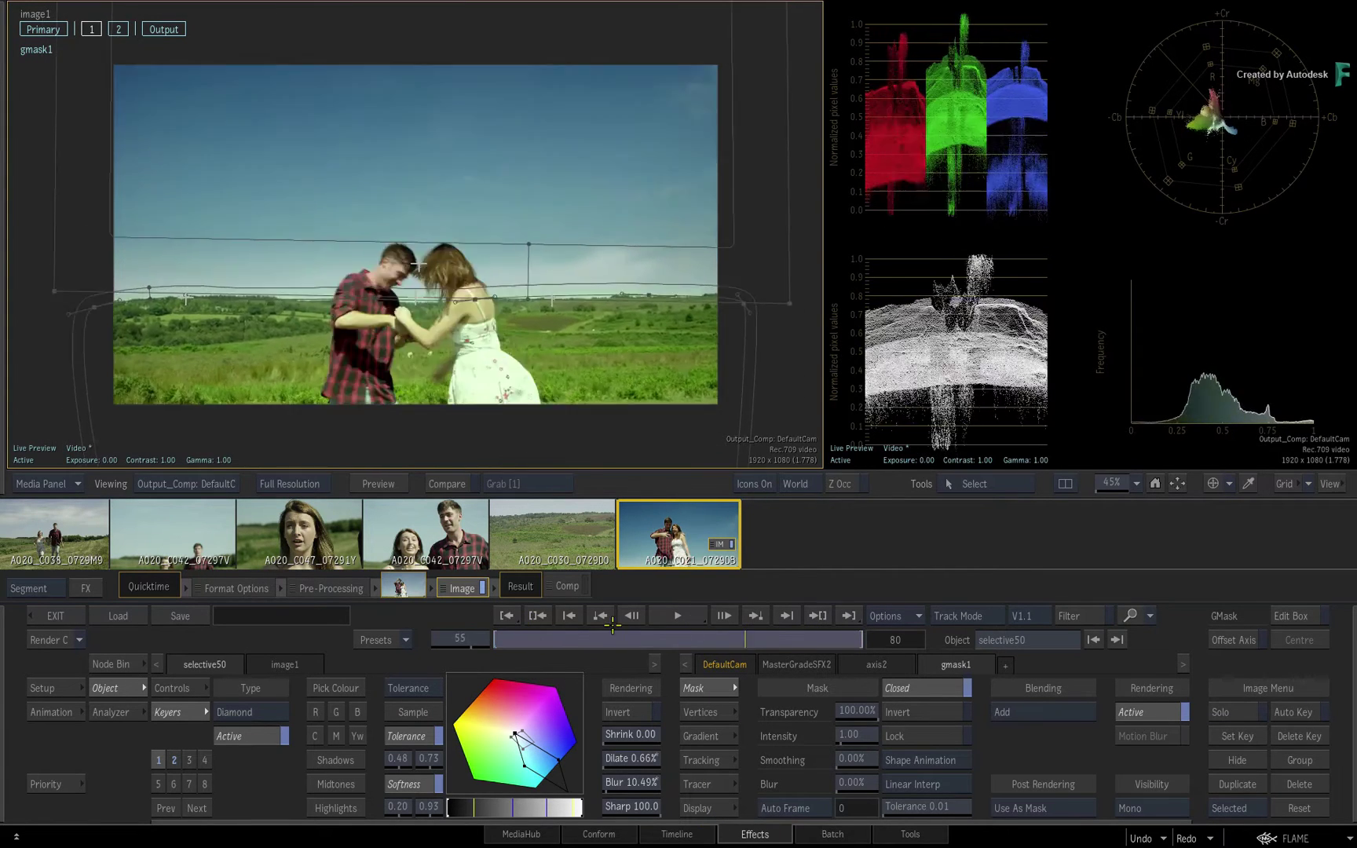
left_click(613, 624)
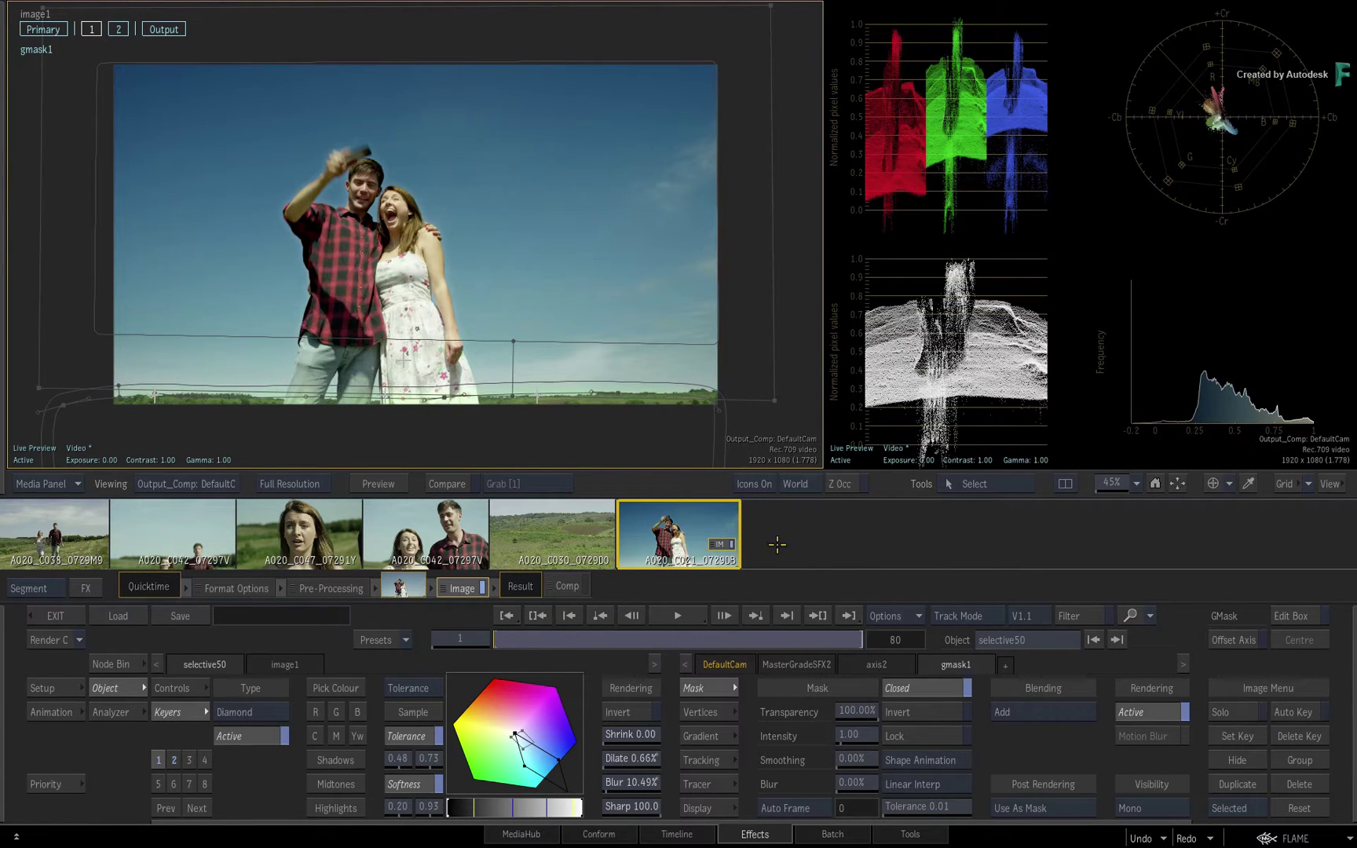
Import the Pack_Shot_Multi EXR clip into Batch and position its node.
left_click(808, 834)
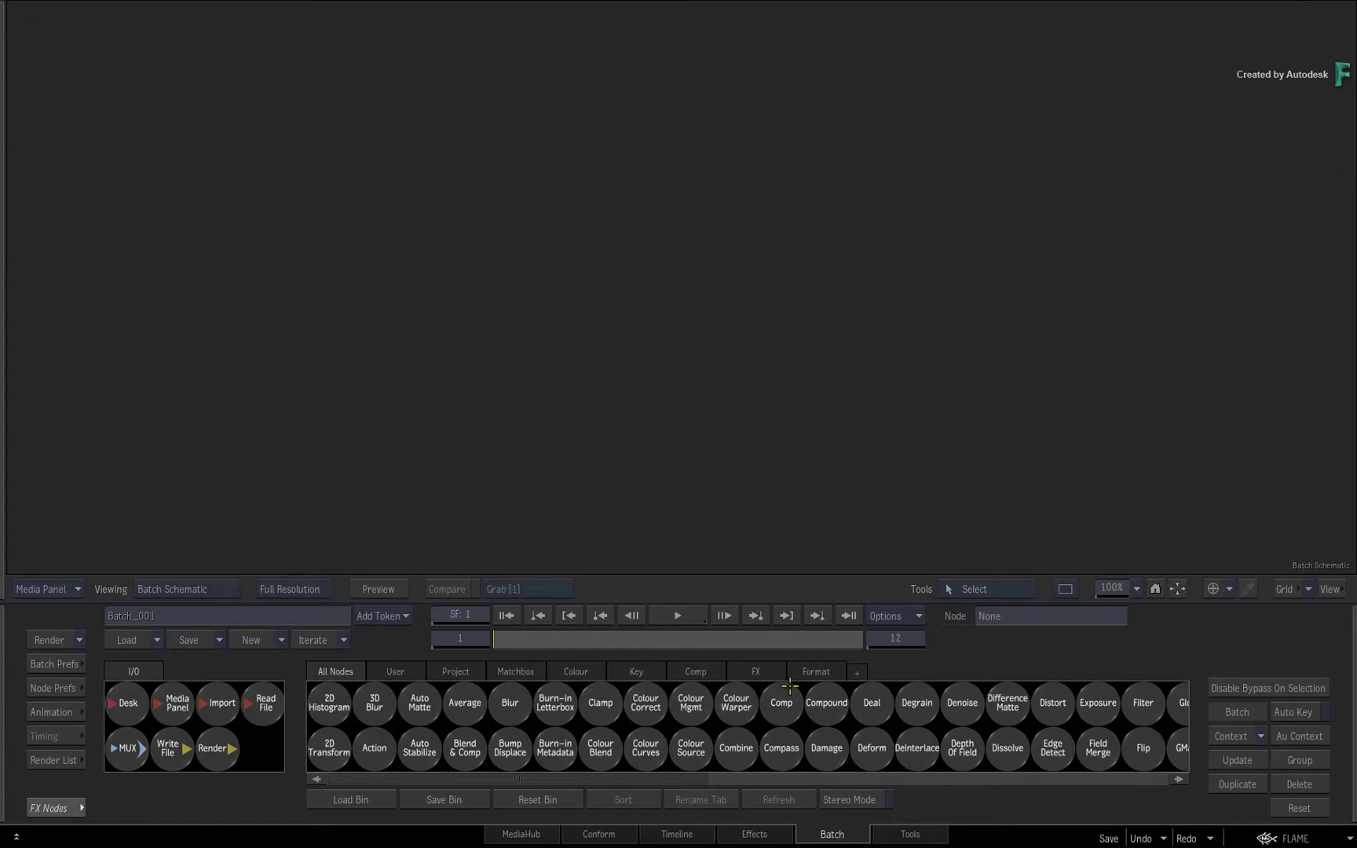
left_click_drag(212, 706, 593, 266)
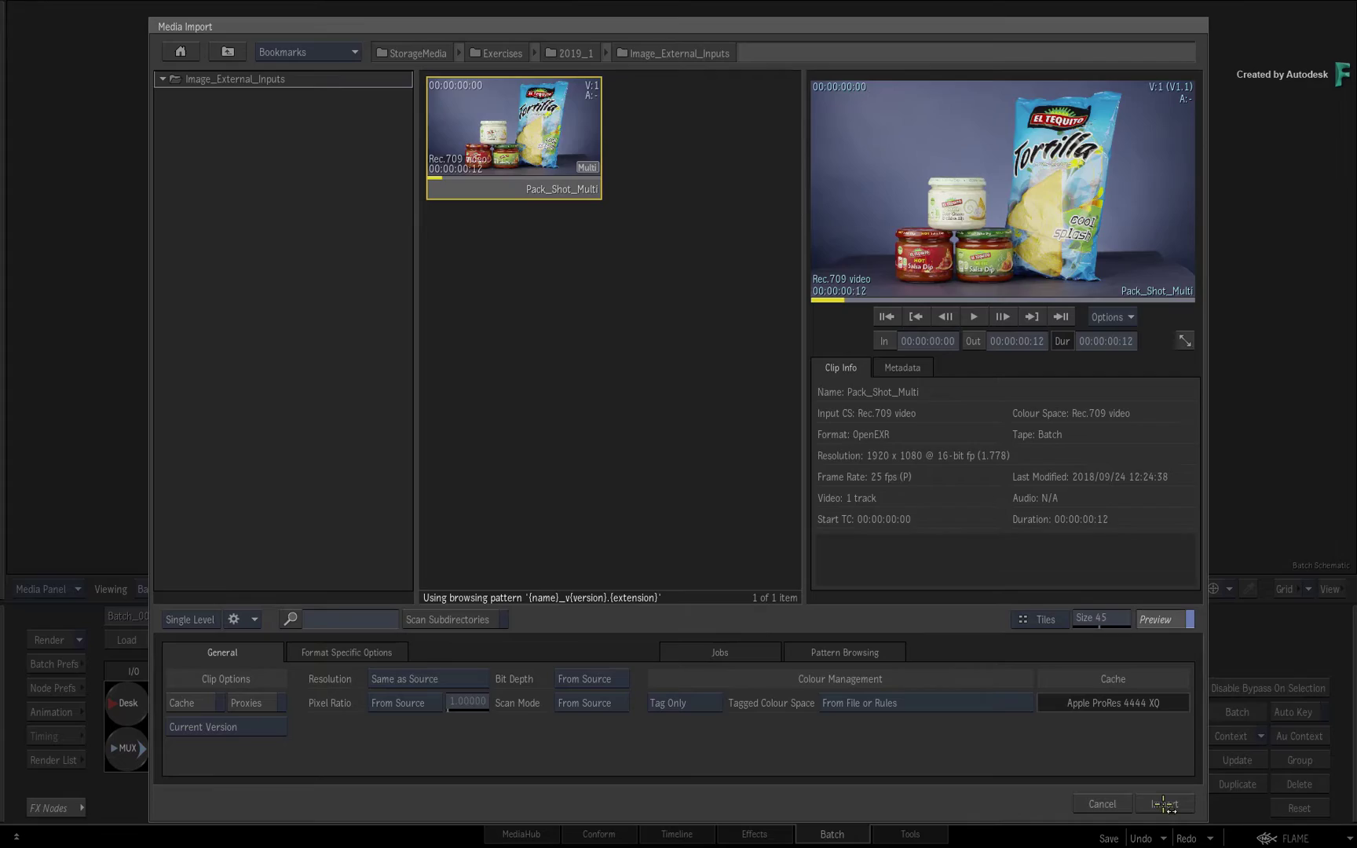
left_click(1158, 803)
left_click_drag(673, 232, 459, 266)
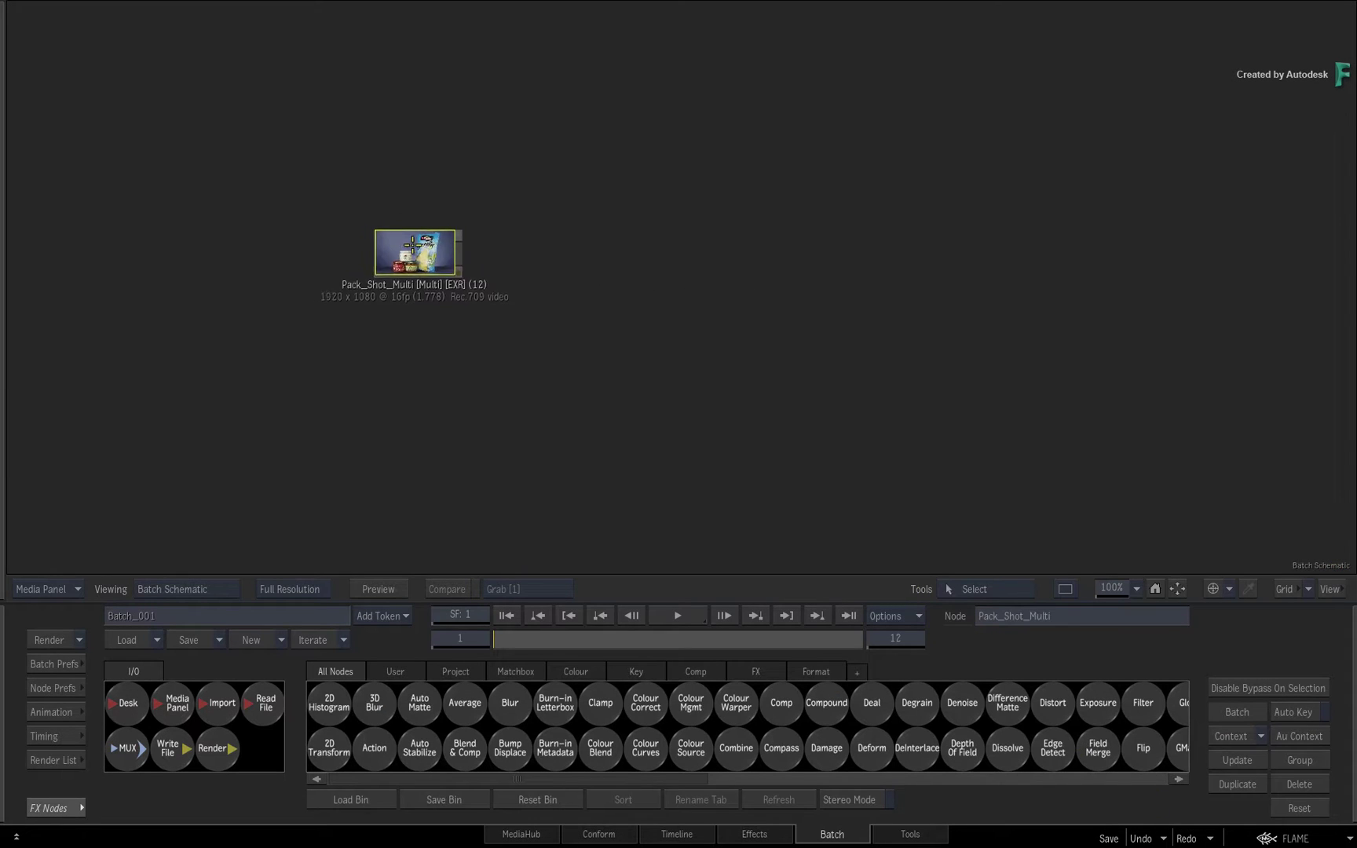
double_click(459, 267)
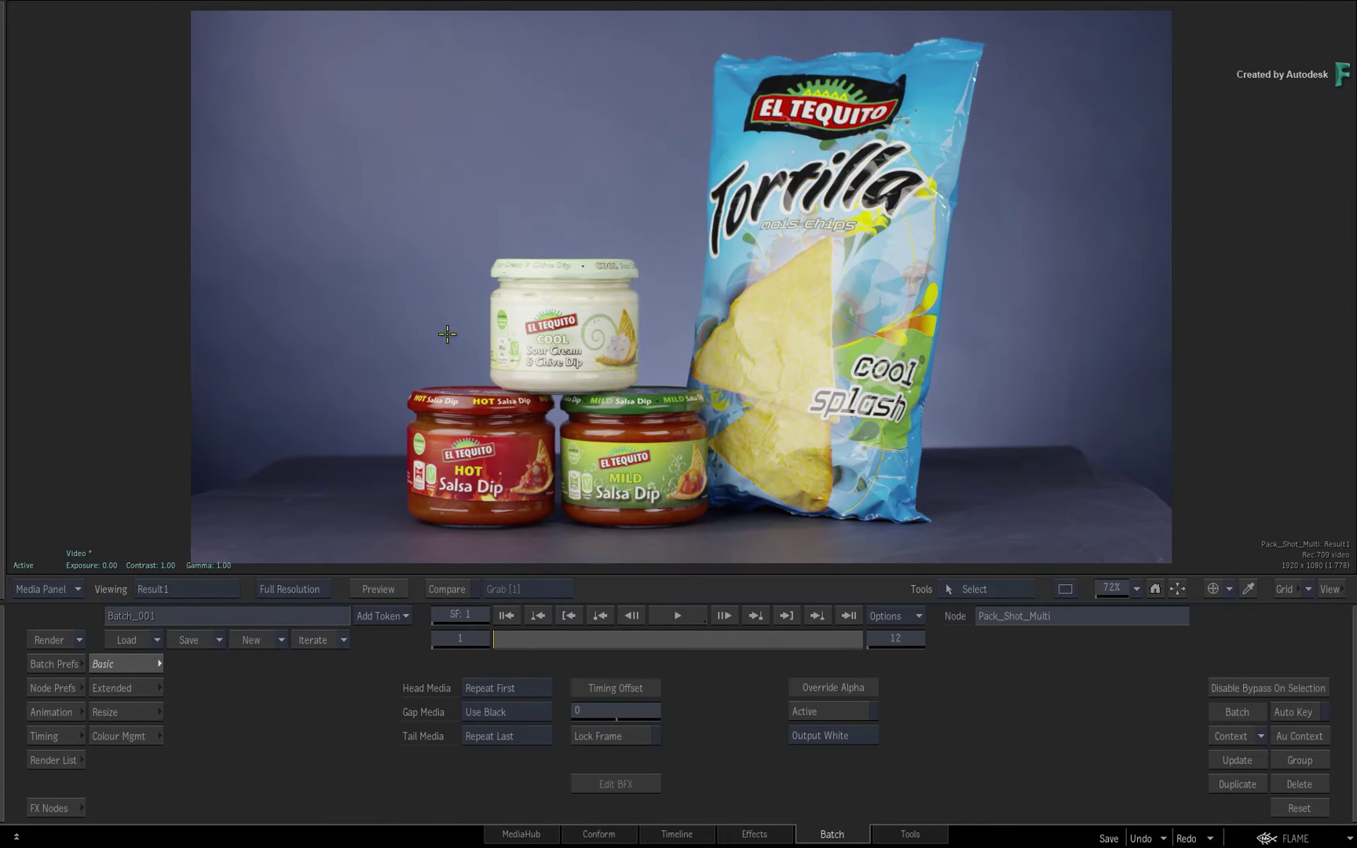
Cycle through Pack_Shot_Multi's channels: Result1 colour, Result2 bag matte, Result3 jar mattes.
key("F4")
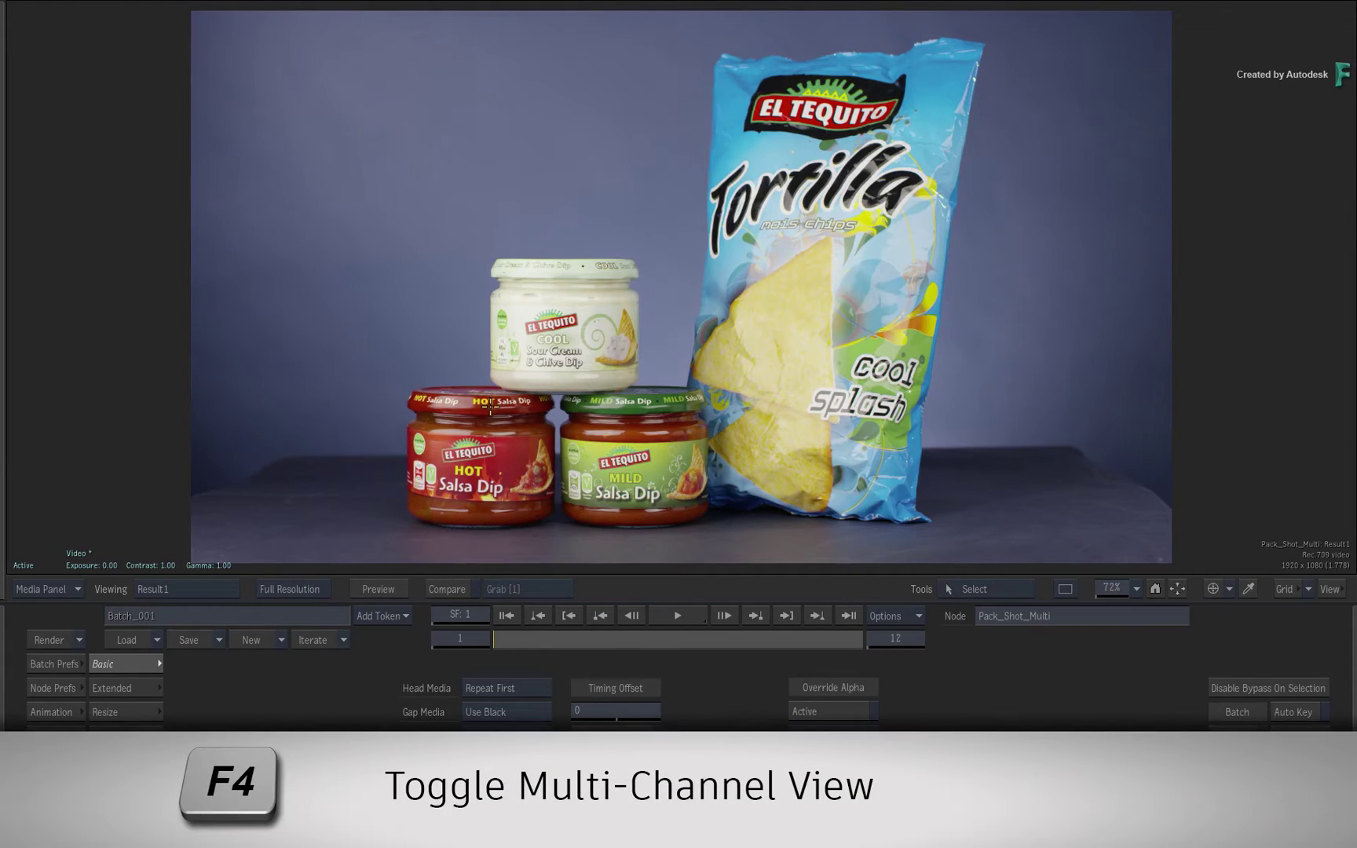
key("F4")
key("F4")
key("F4")
key("F4")
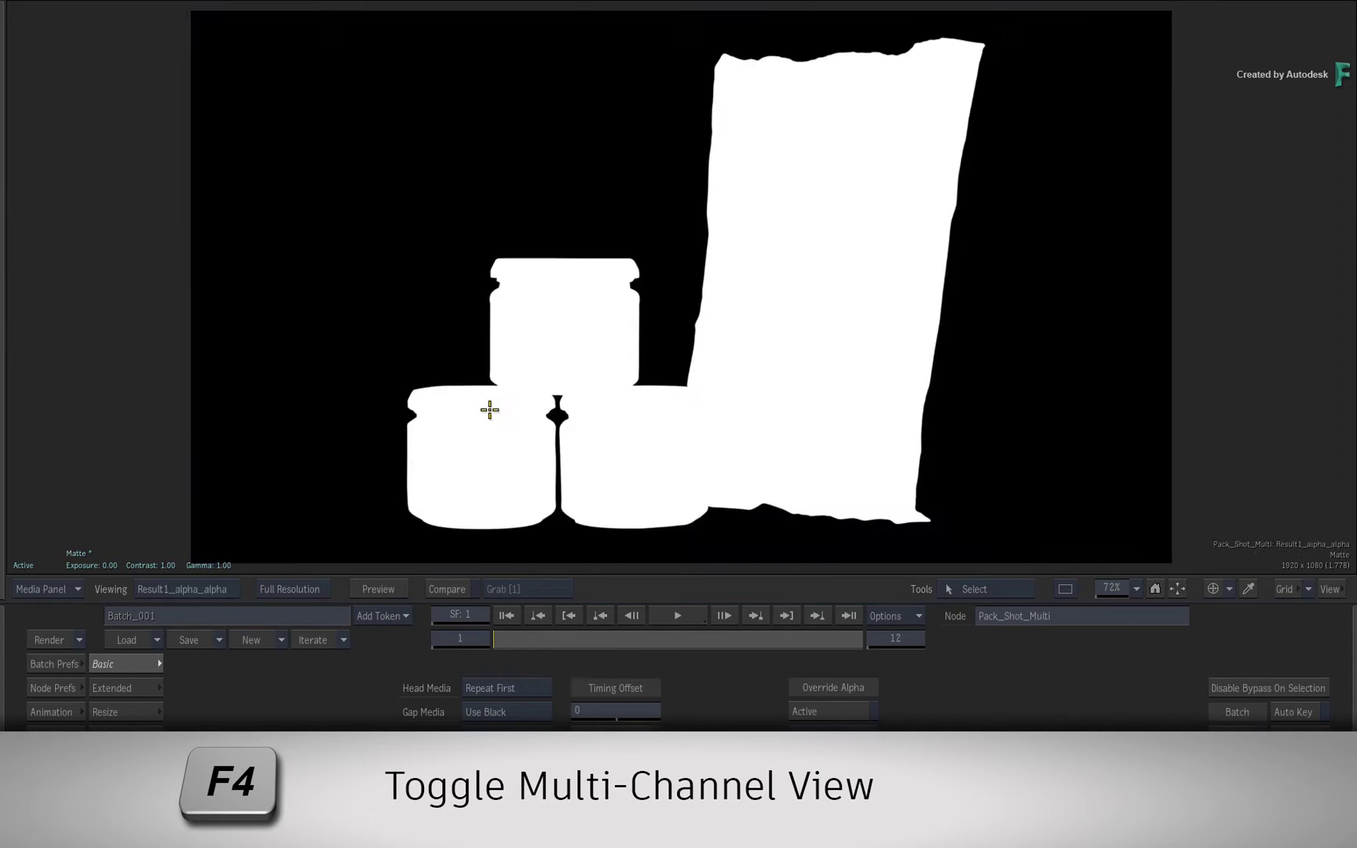
key("F4")
key("F4")
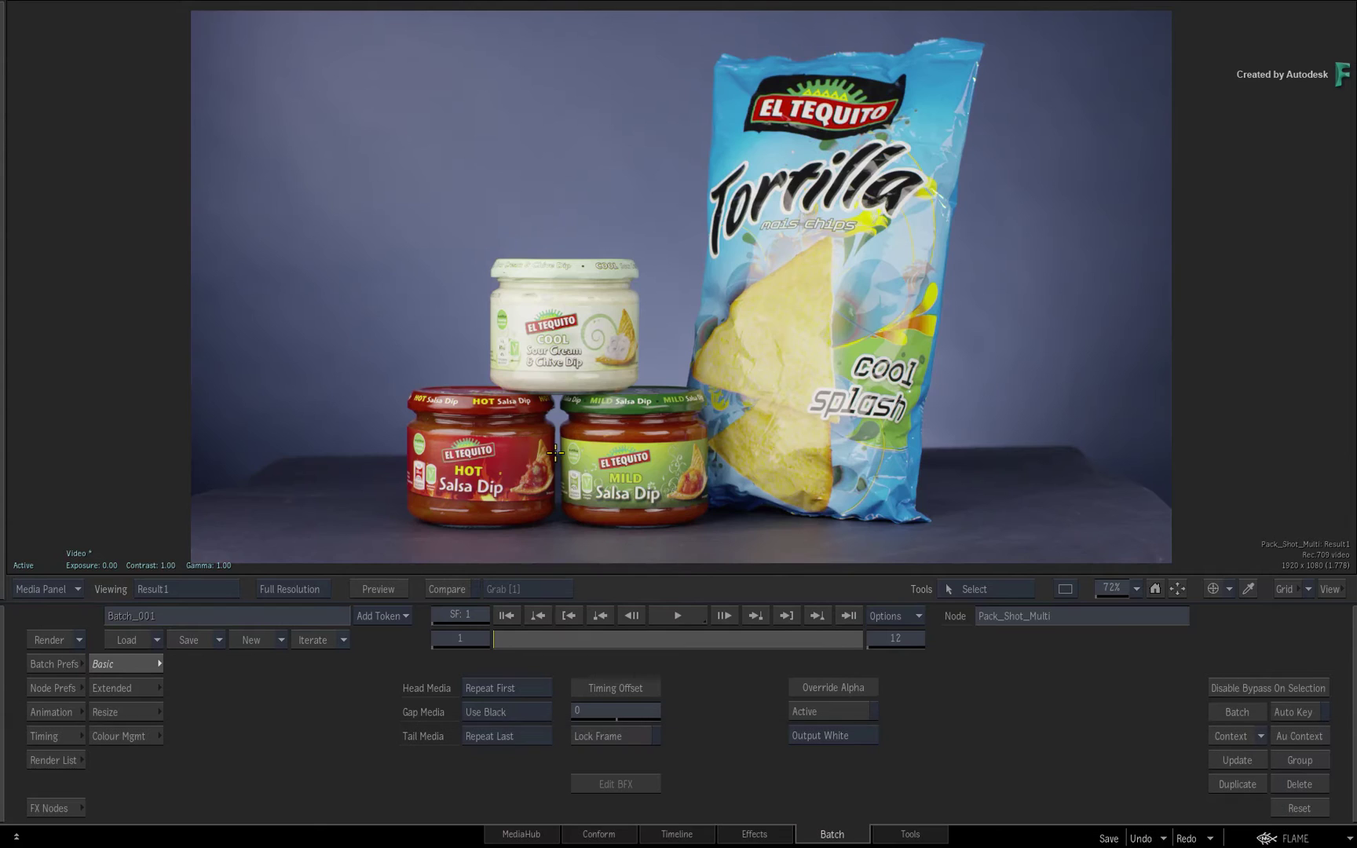
key("F4")
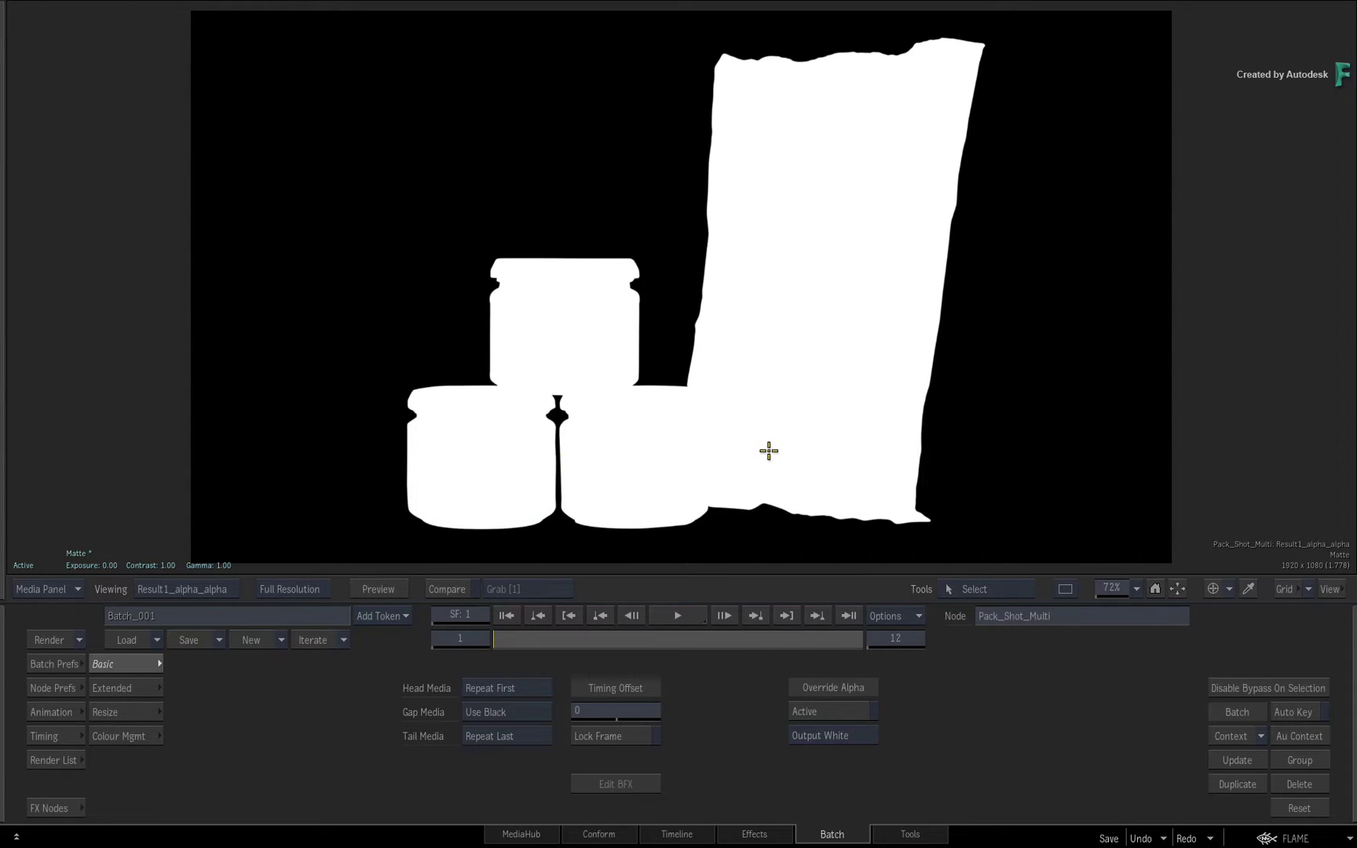
key("F4")
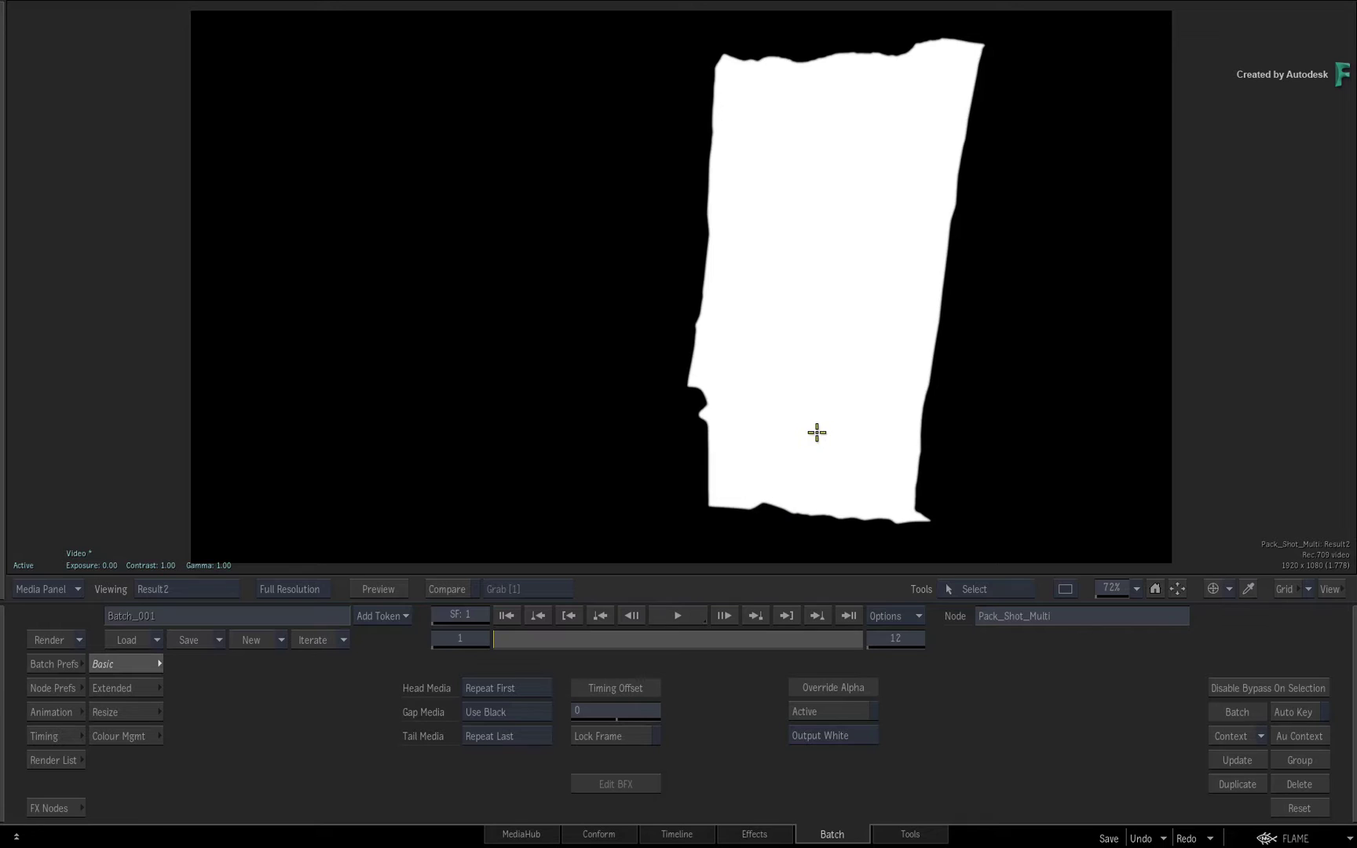
key("F4")
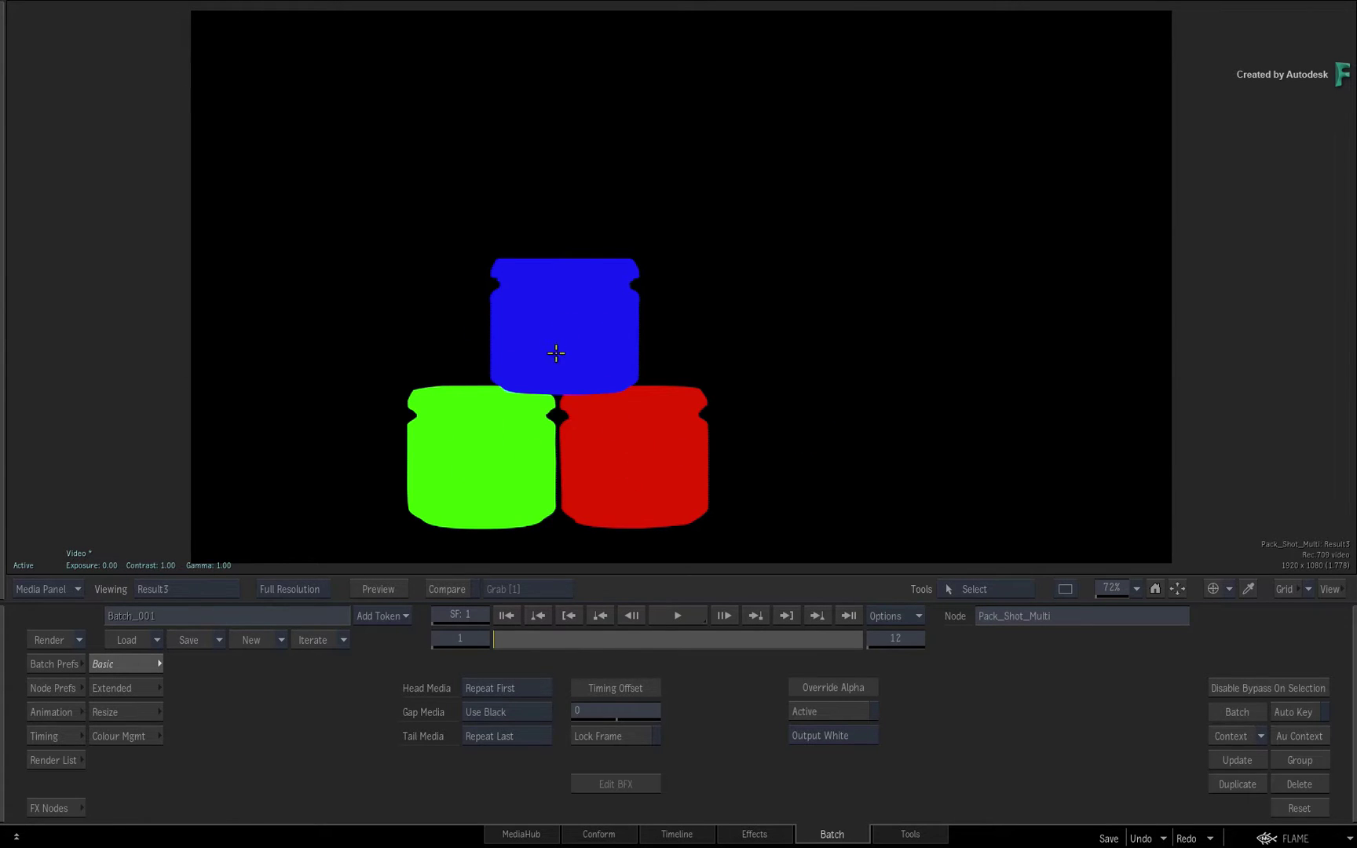
key("F4")
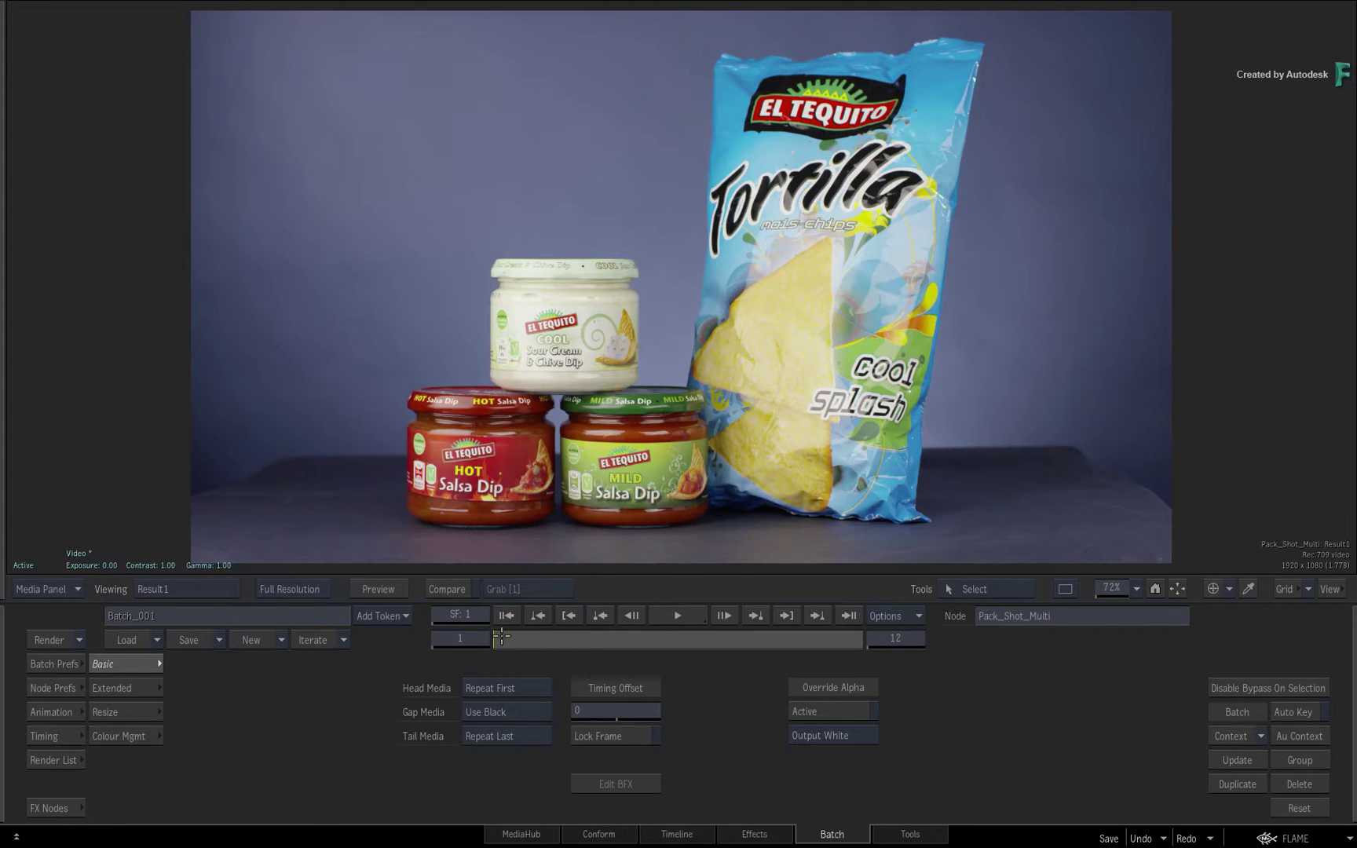
left_click_drag(506, 638, 861, 638)
Expand Pack_Shot_Multi's outputs with Shift+C and place a new Image node, image79.
key("grave")
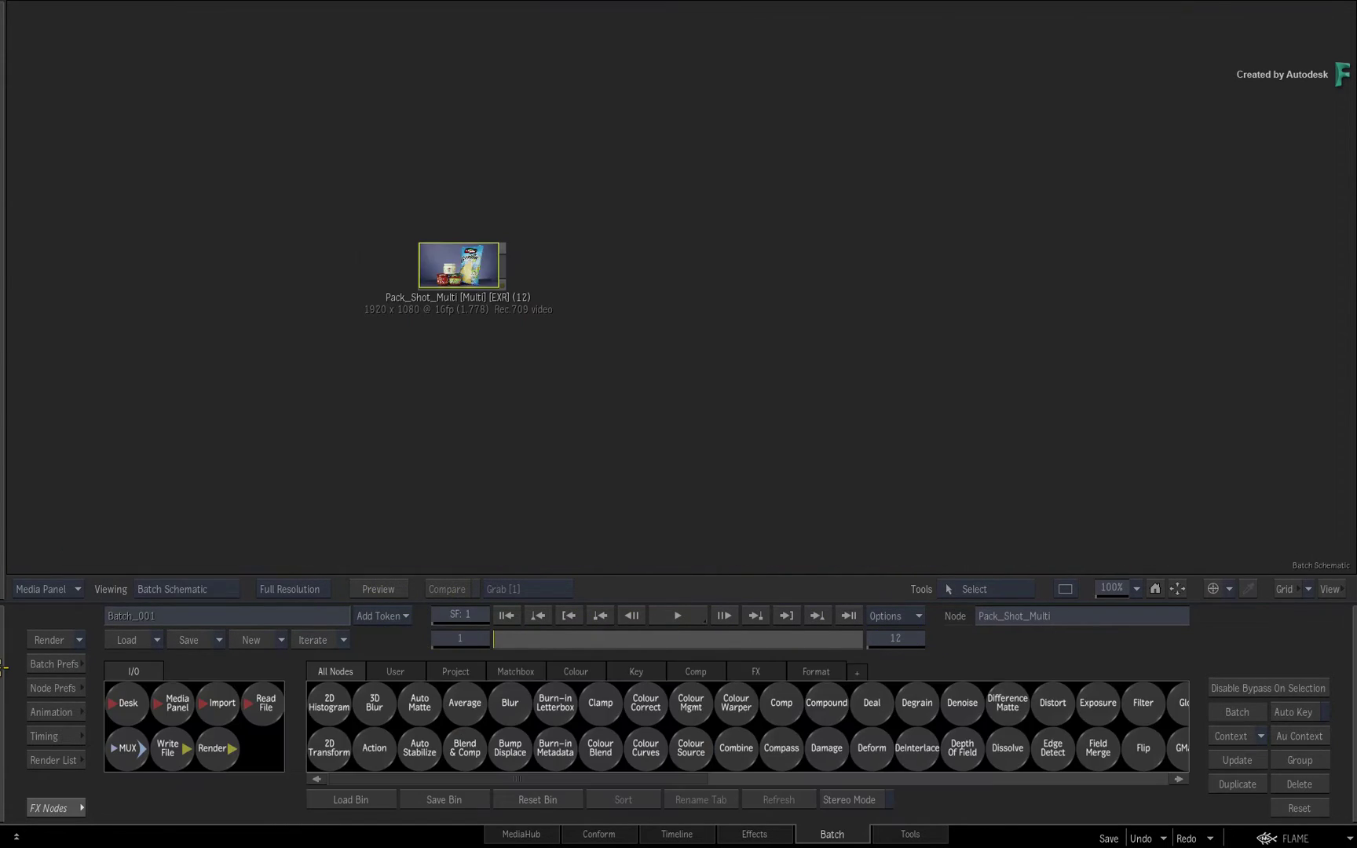
key("shift+c")
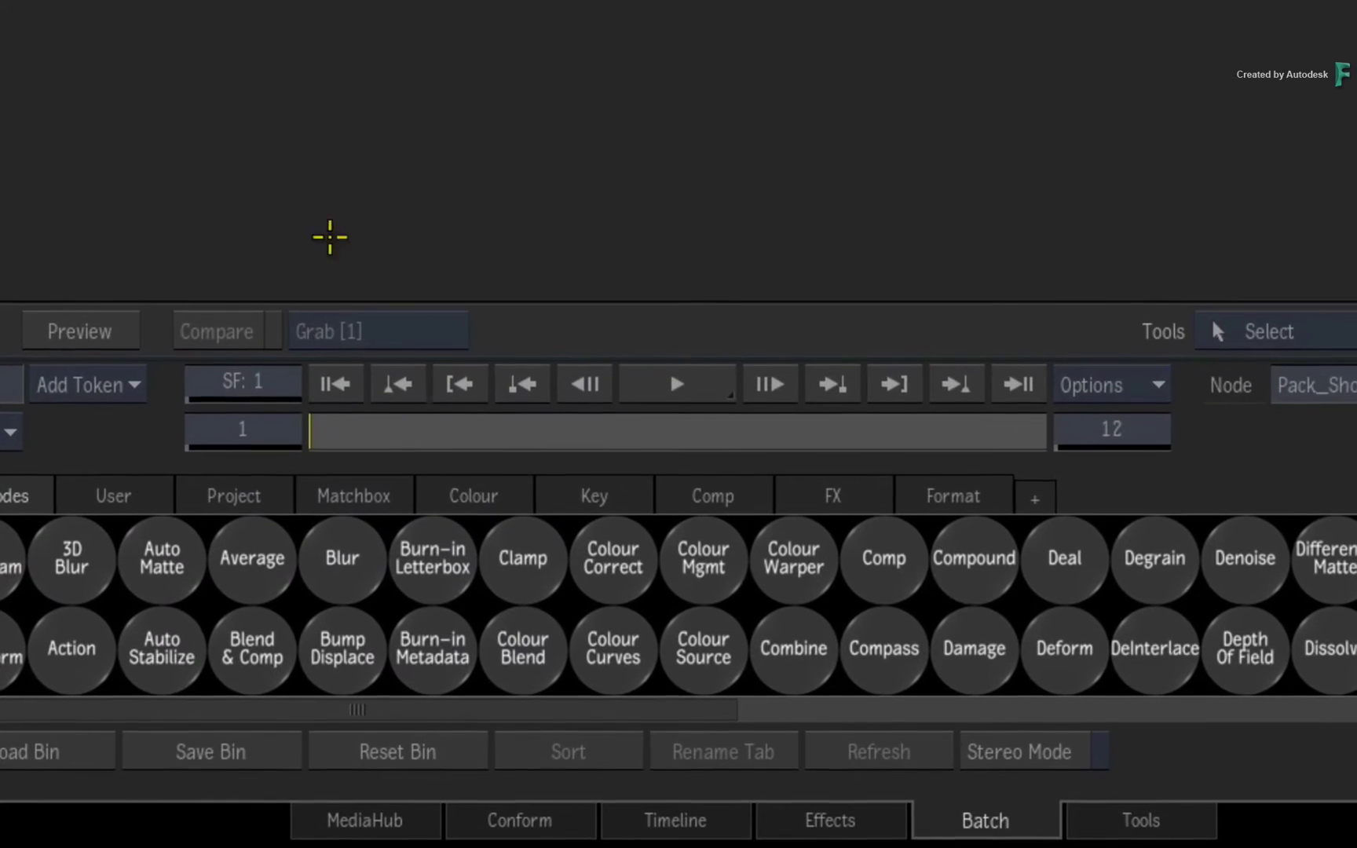
key("i")
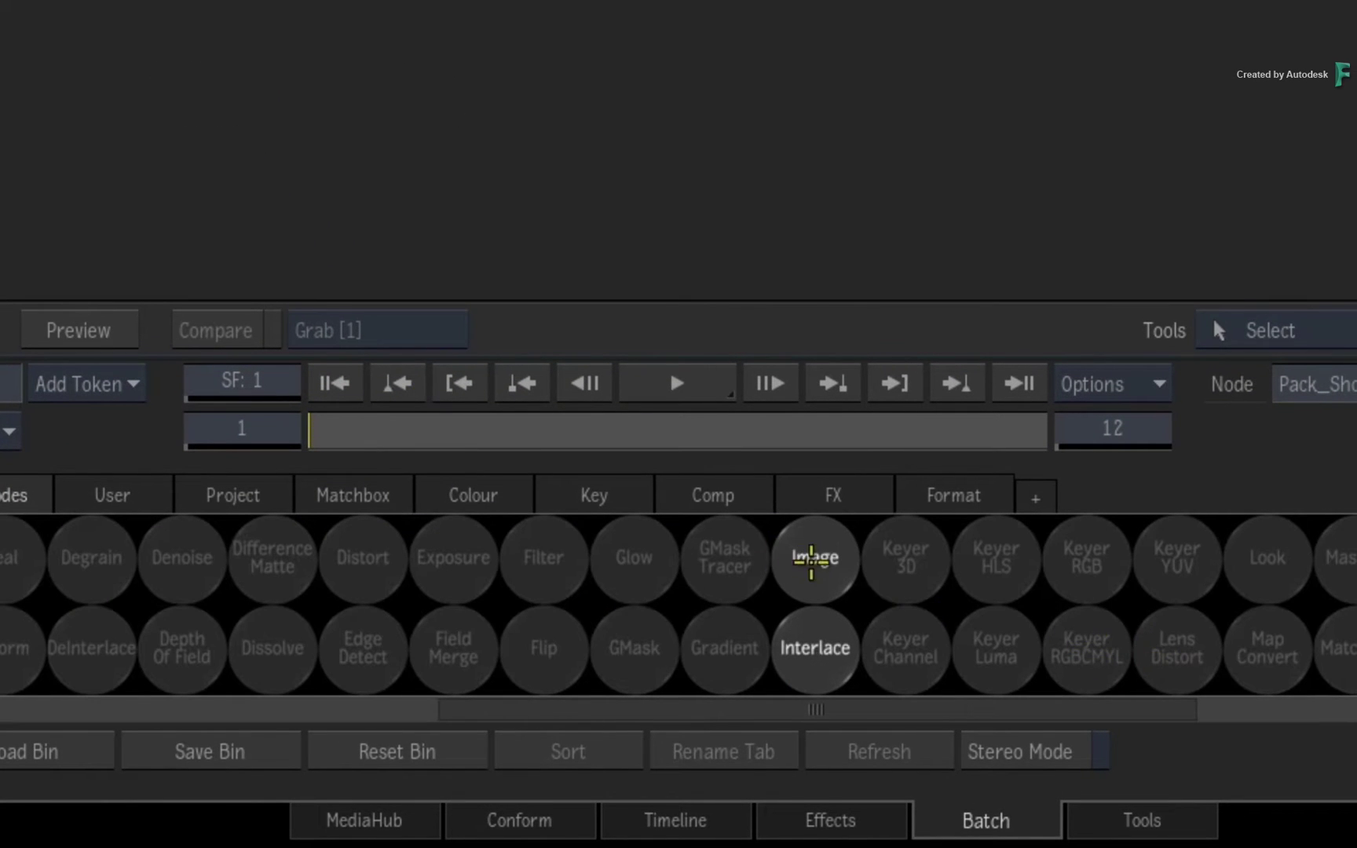
left_click(814, 559)
left_click(1048, 354)
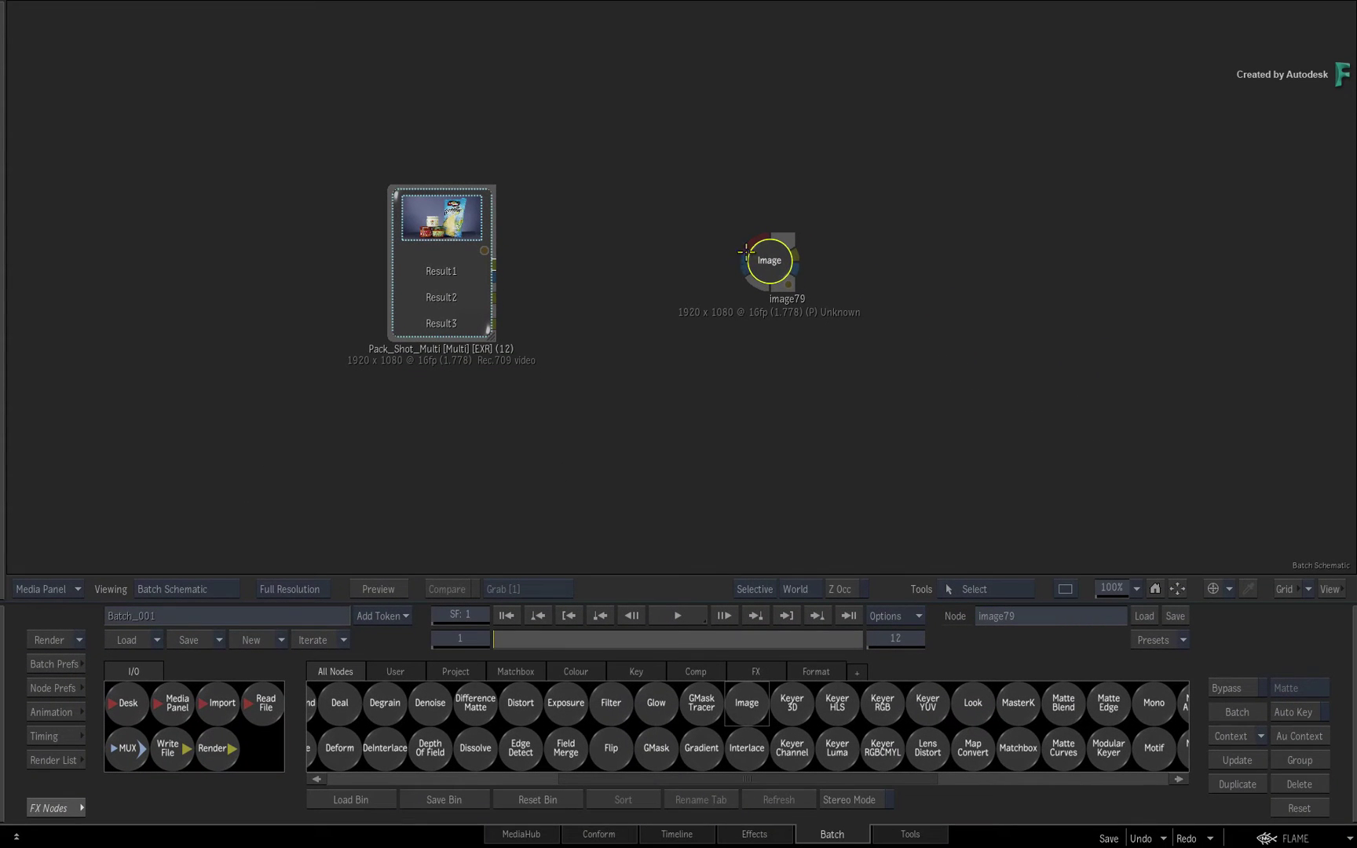
Wire Result1 into image79, lower its Lift, and switch to the first selective.
left_click_drag(495, 257, 767, 270)
double_click(767, 269)
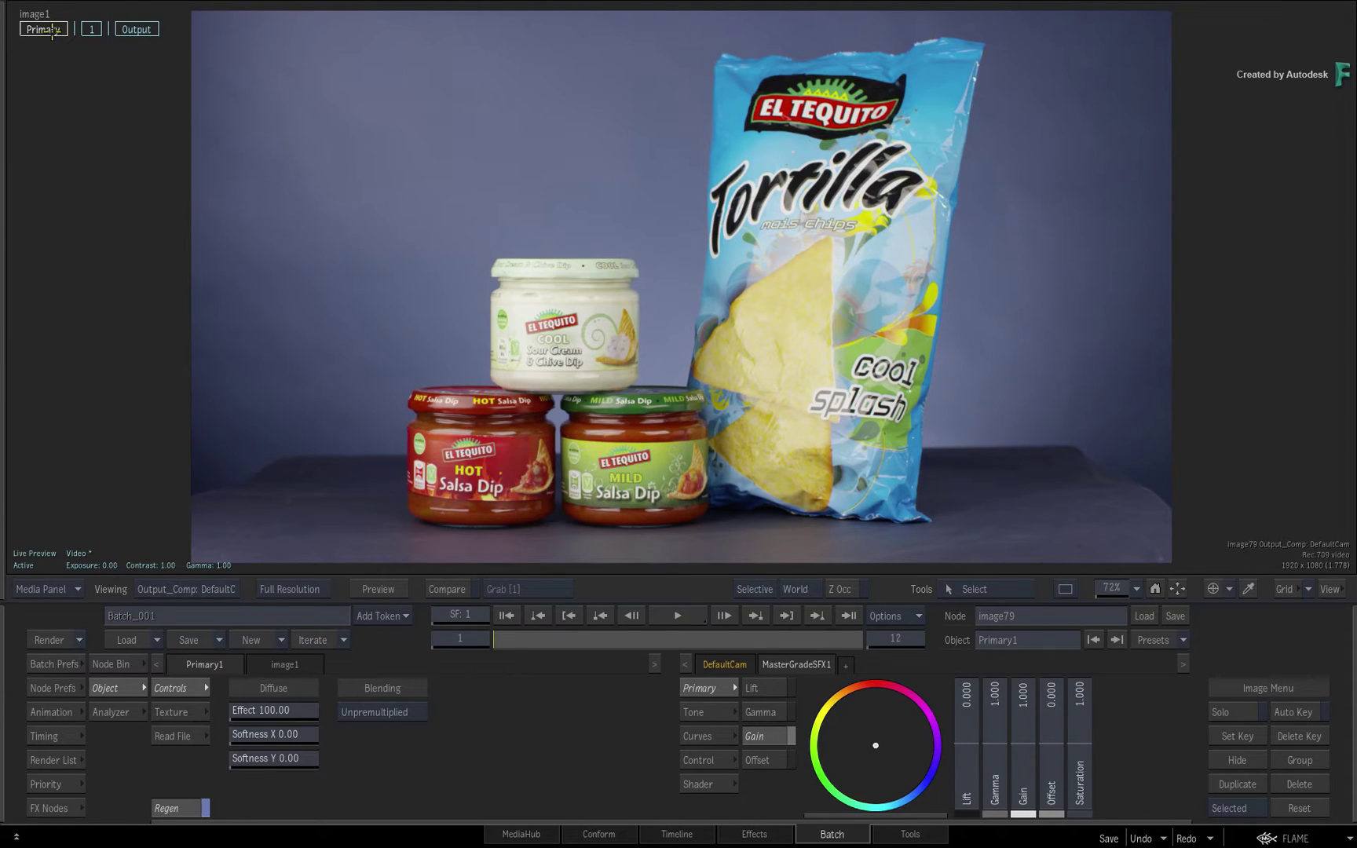
mouse_move(954, 746)
left_mouse_down()
mouse_move(925, 758)
mouse_move(1067, 736)
mouse_move(934, 775)
left_mouse_up()
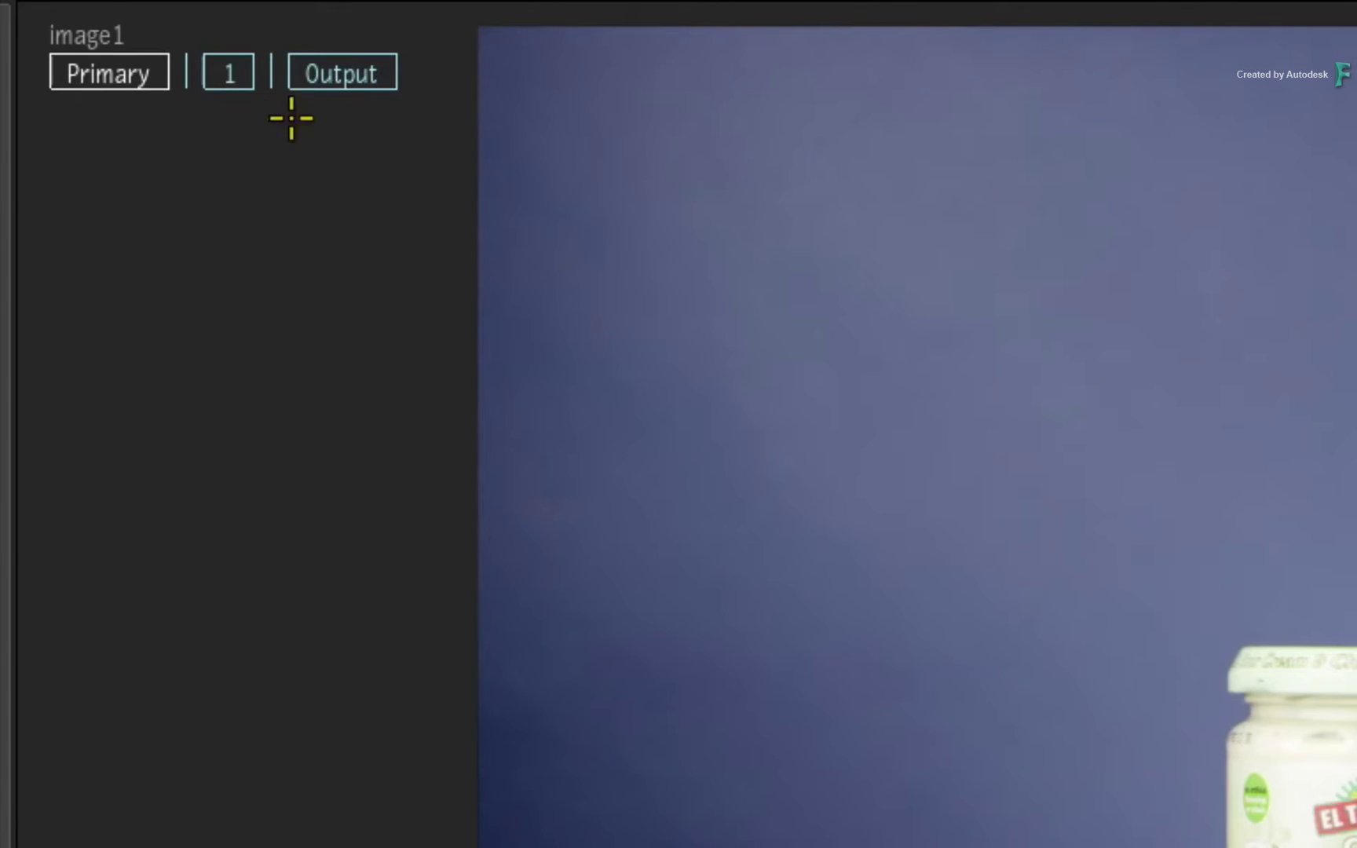
left_click(234, 69)
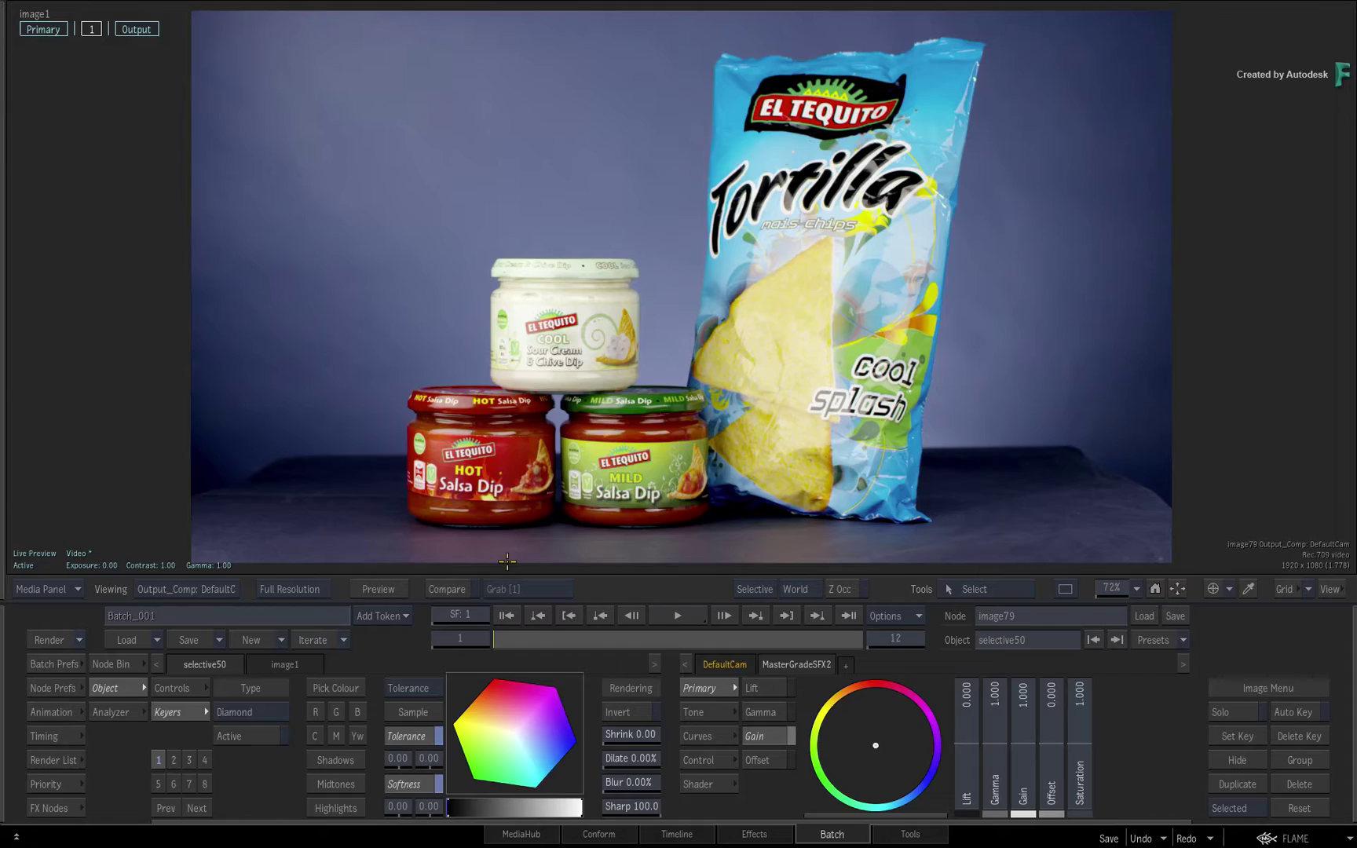
key("F4")
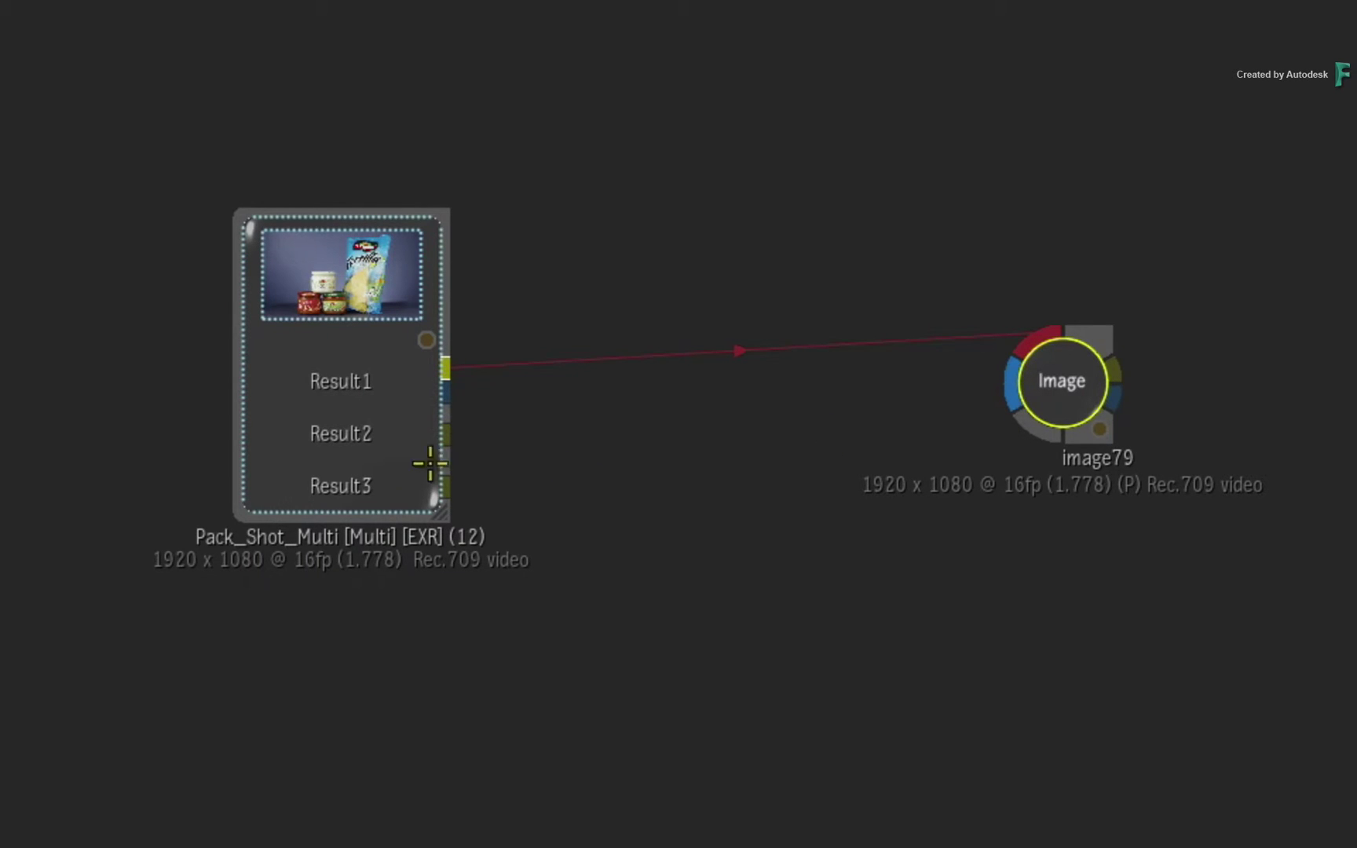
Connect Result2 into image79 as a matte, check the bag selective, and nudge the node.
left_click_drag(445, 433, 1001, 387)
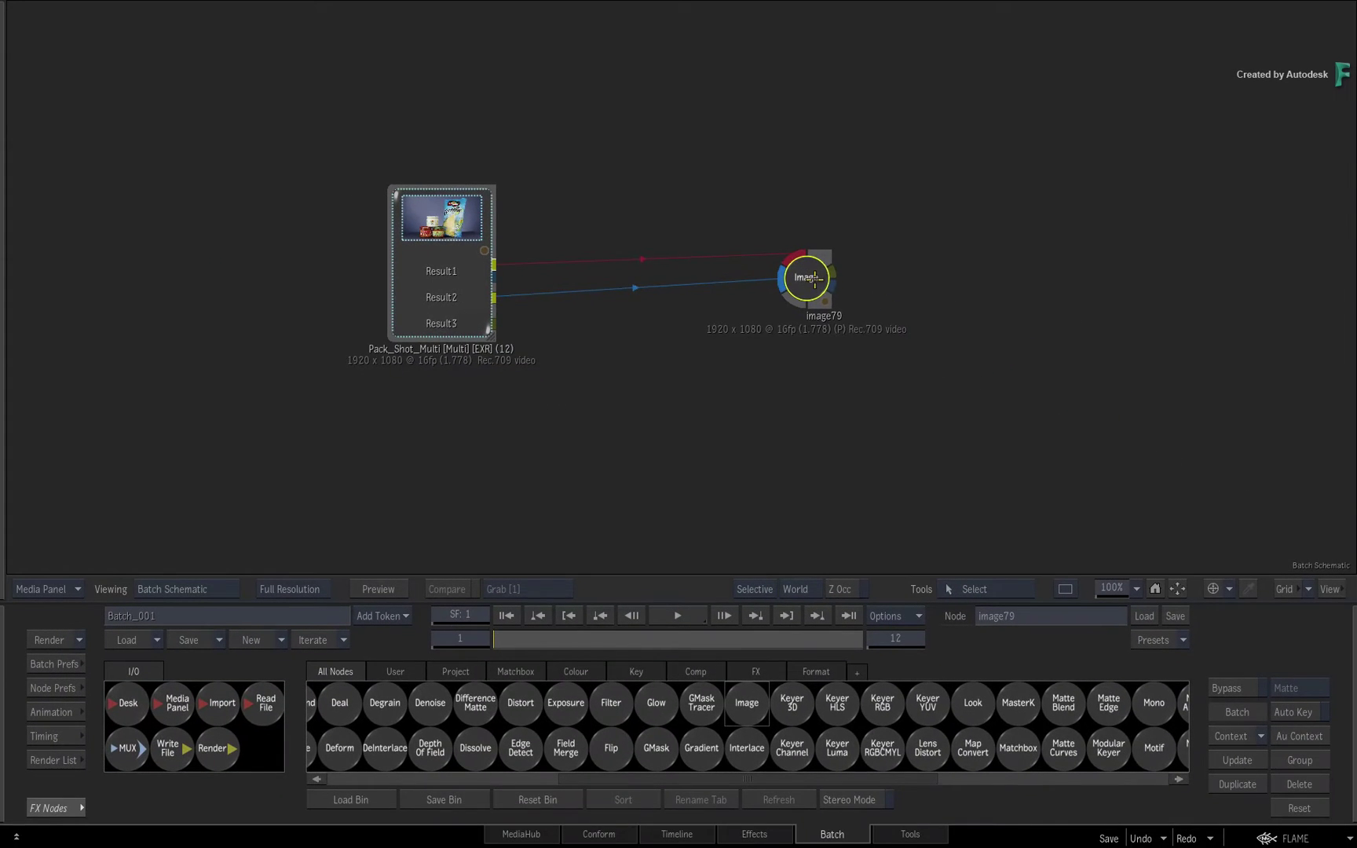
double_click(814, 277)
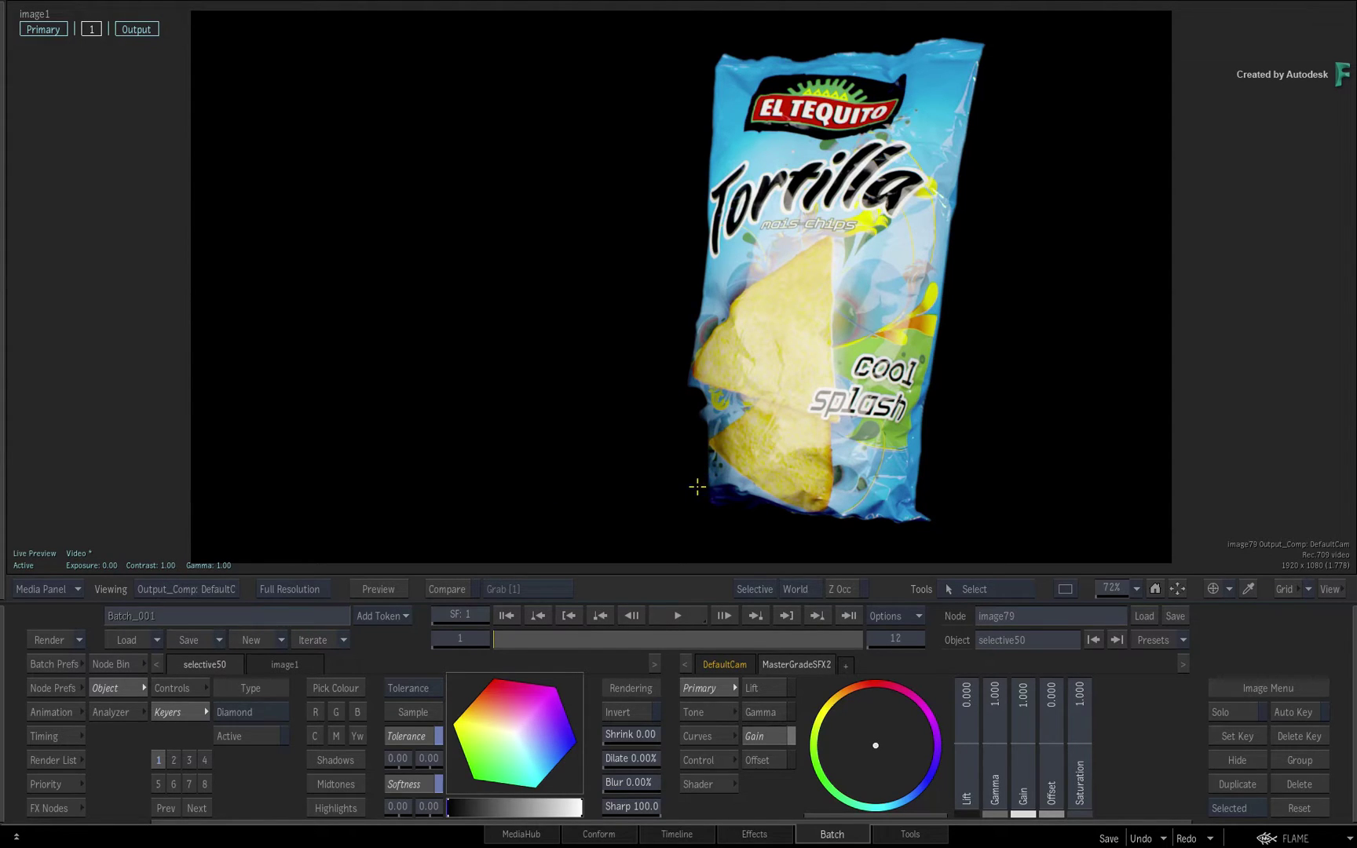
key("F4")
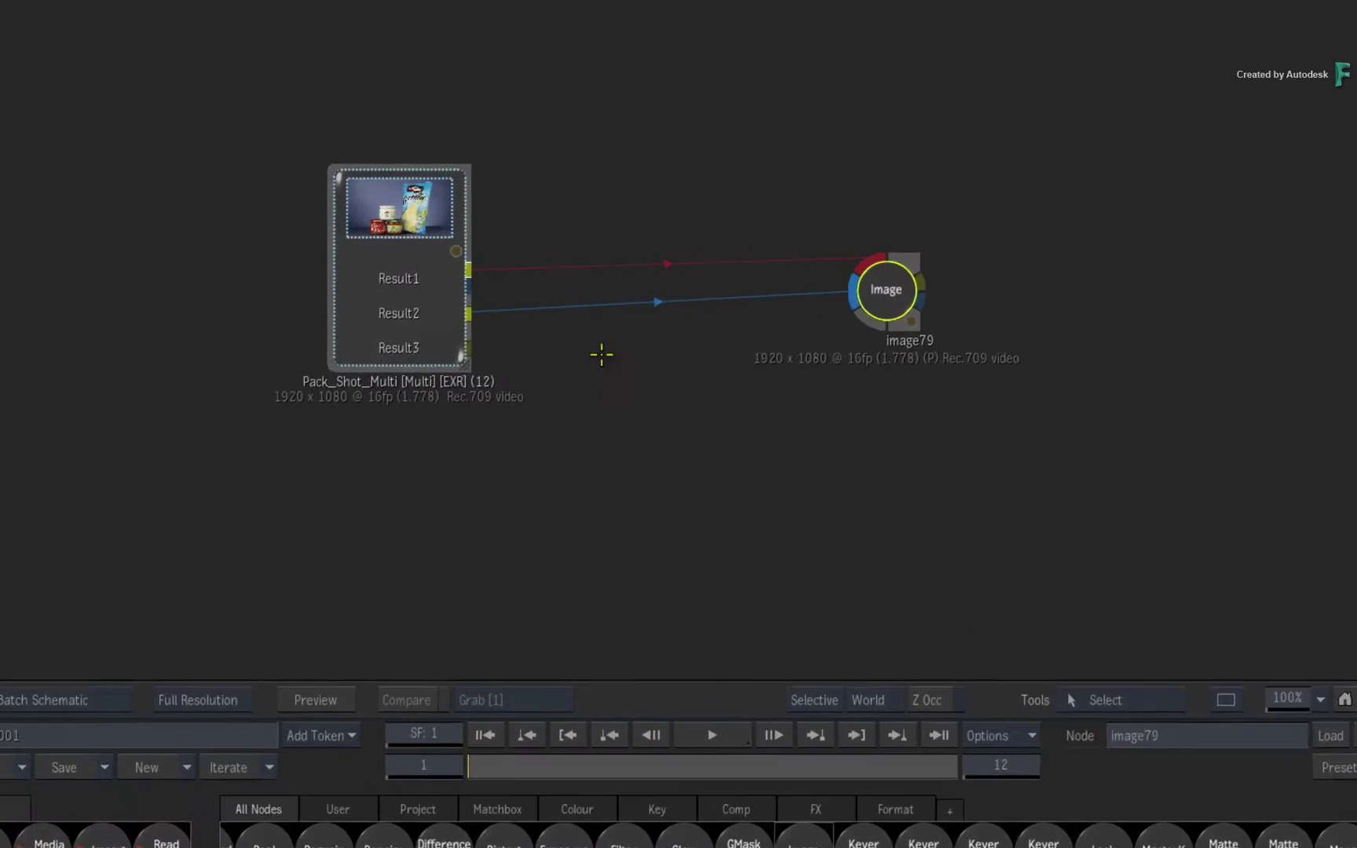
left_click_drag(1060, 318, 1081, 318)
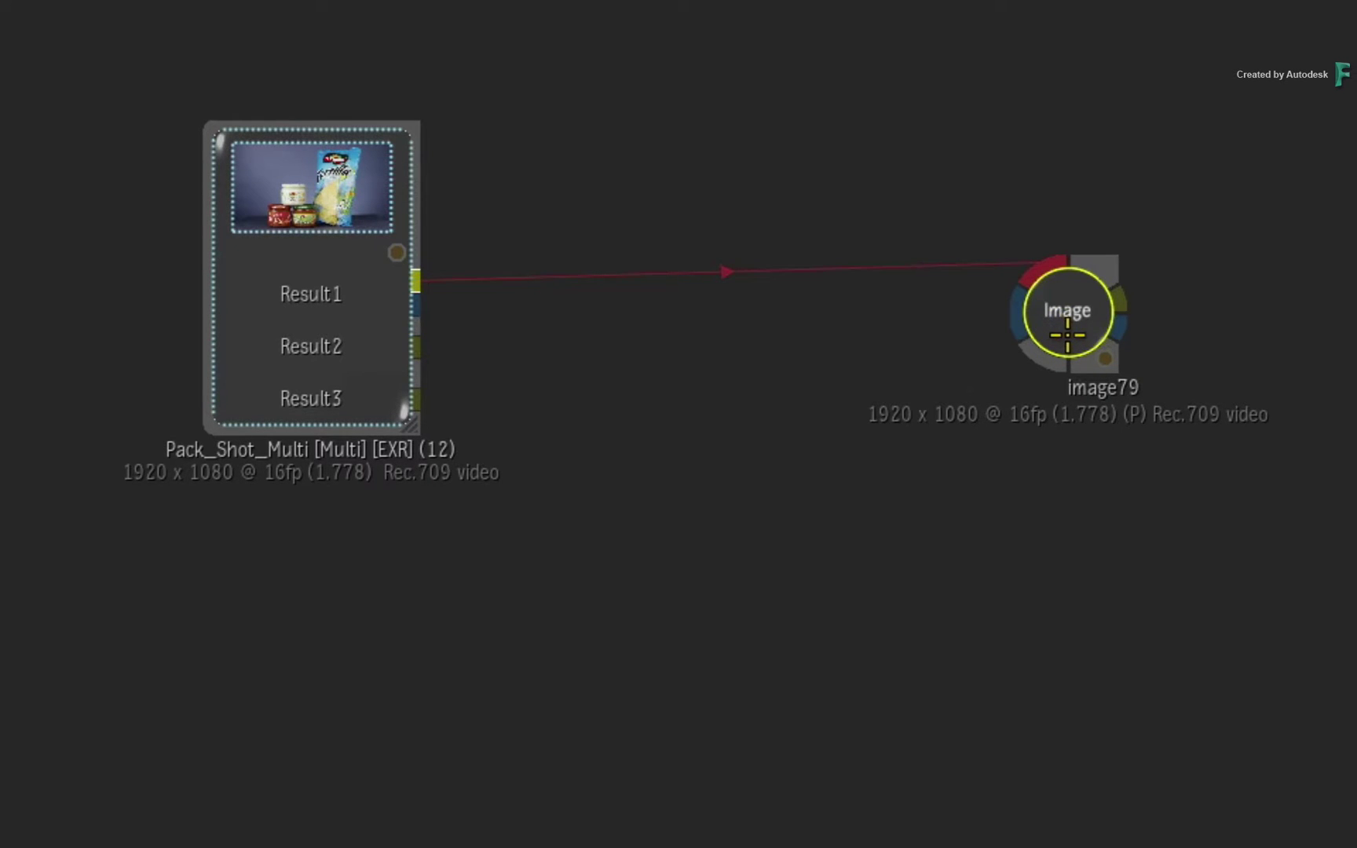
Insert a media1 node before image79 and feed it Pack_Shot_Multi's Result2 output.
key("ctrl+n")
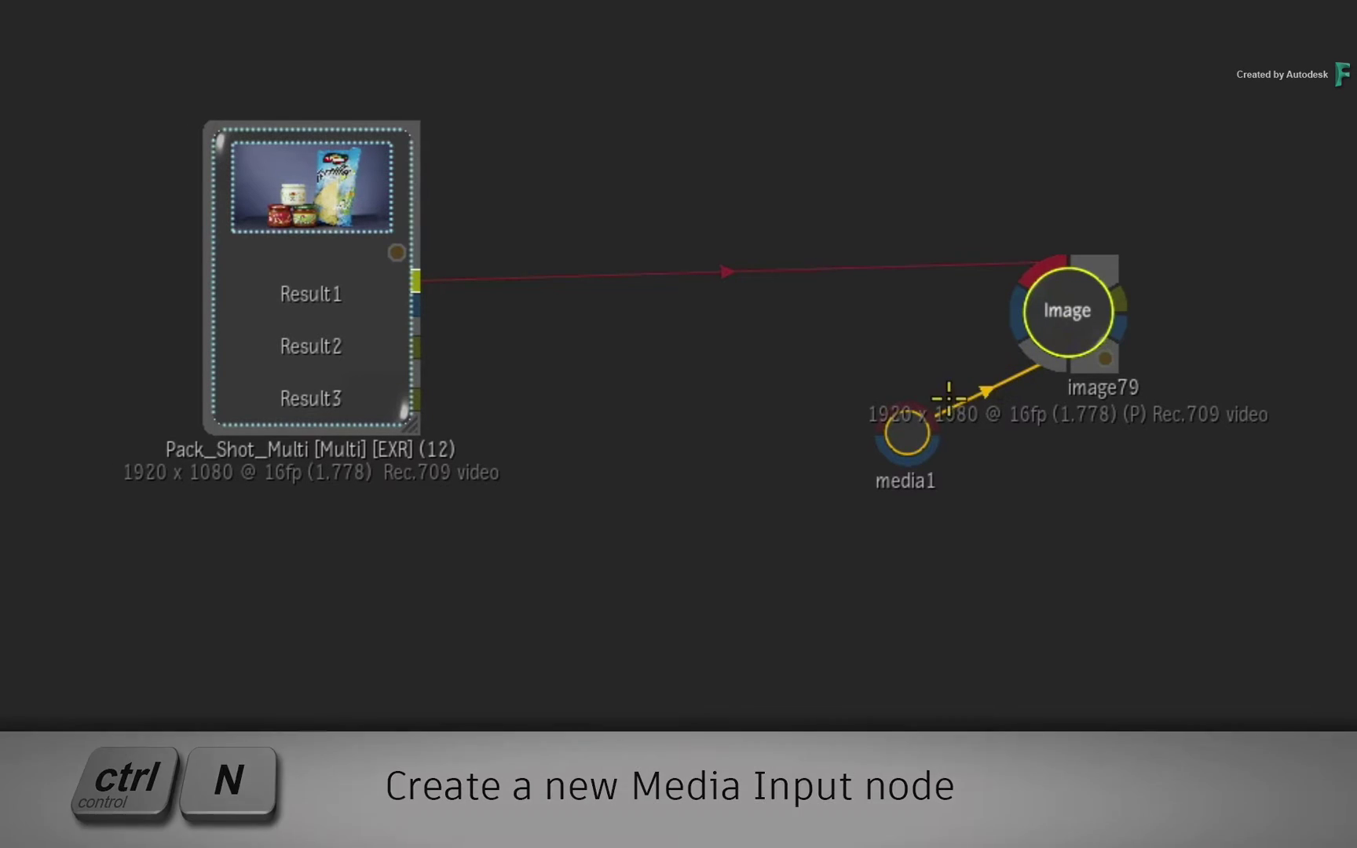
mouse_move(907, 431)
left_mouse_down()
mouse_move(723, 390)
mouse_move(750, 390)
left_mouse_up()
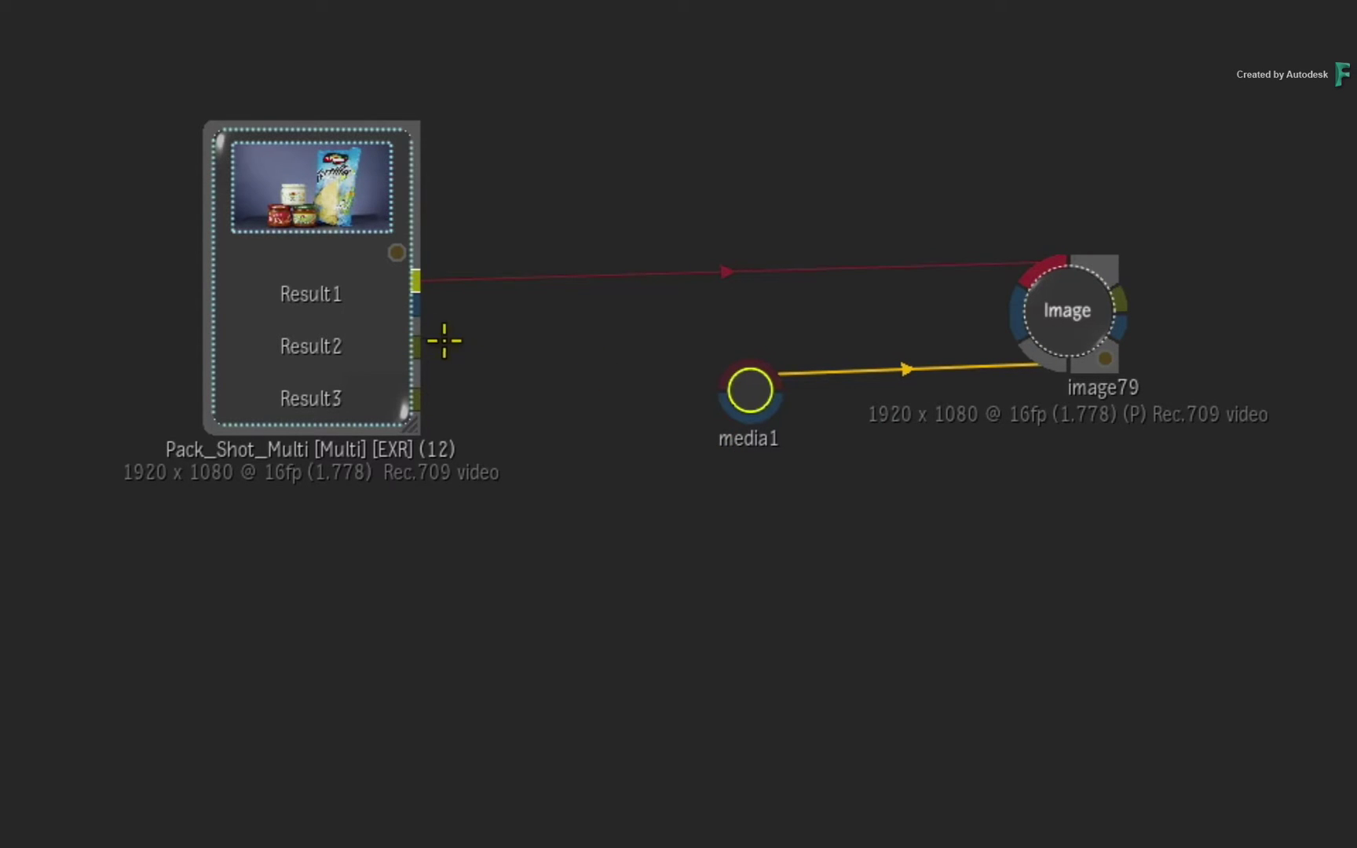
left_click_drag(419, 343, 748, 371)
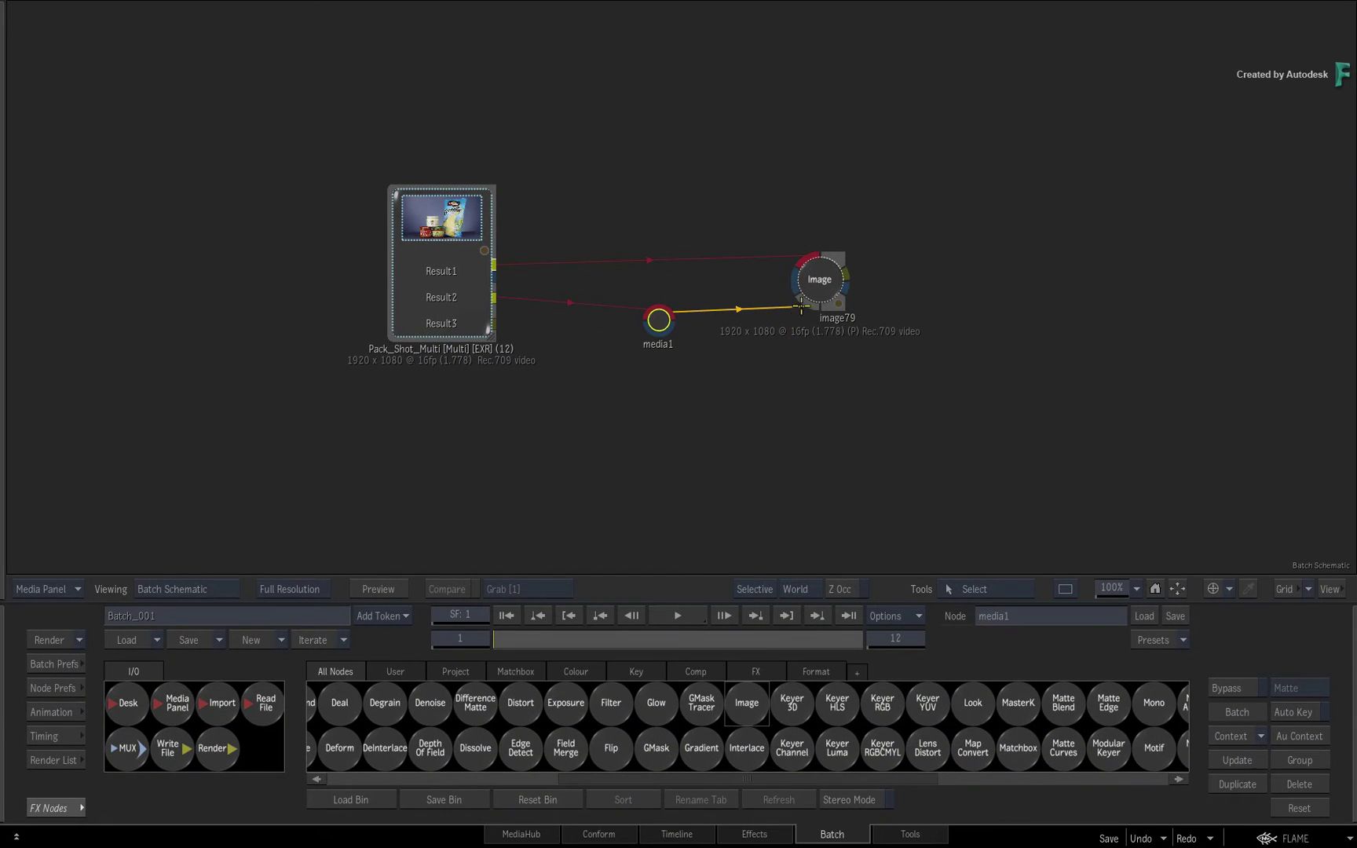
Show image79's selective50 controls and its input list with Pack_Shot_Multi-Result2 as input 1.
left_click(806, 292)
double_click(815, 281)
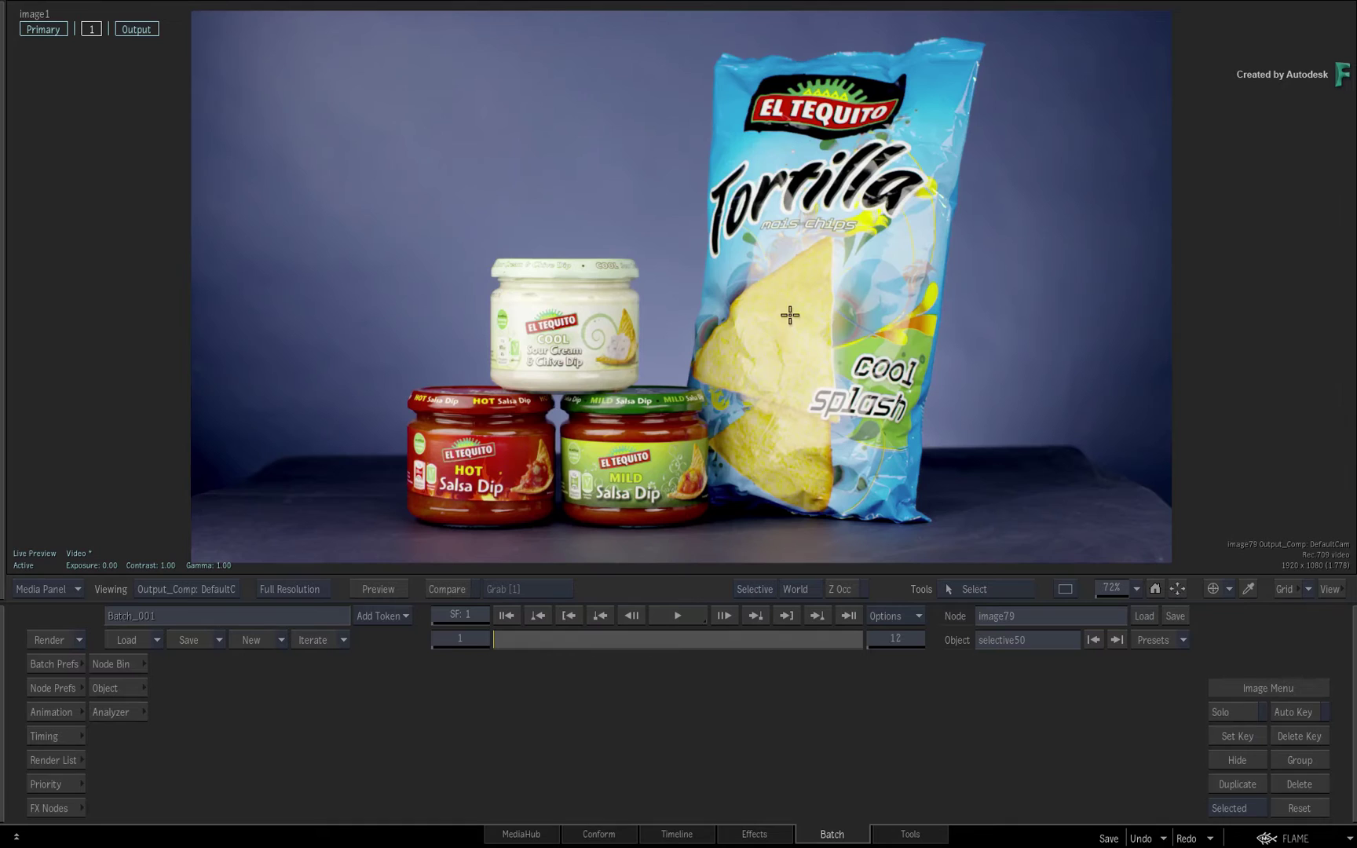
left_click(91, 31)
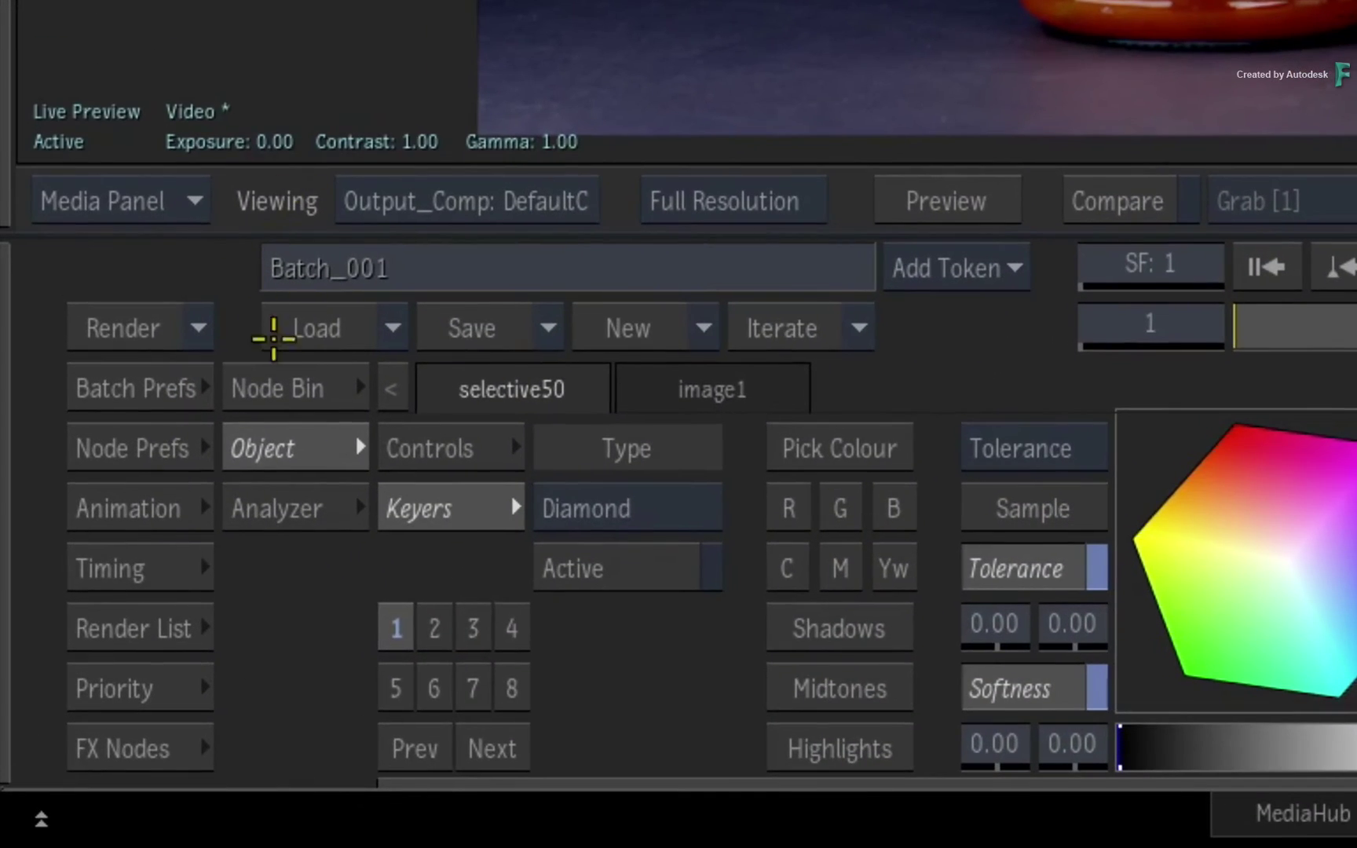
left_click(276, 389)
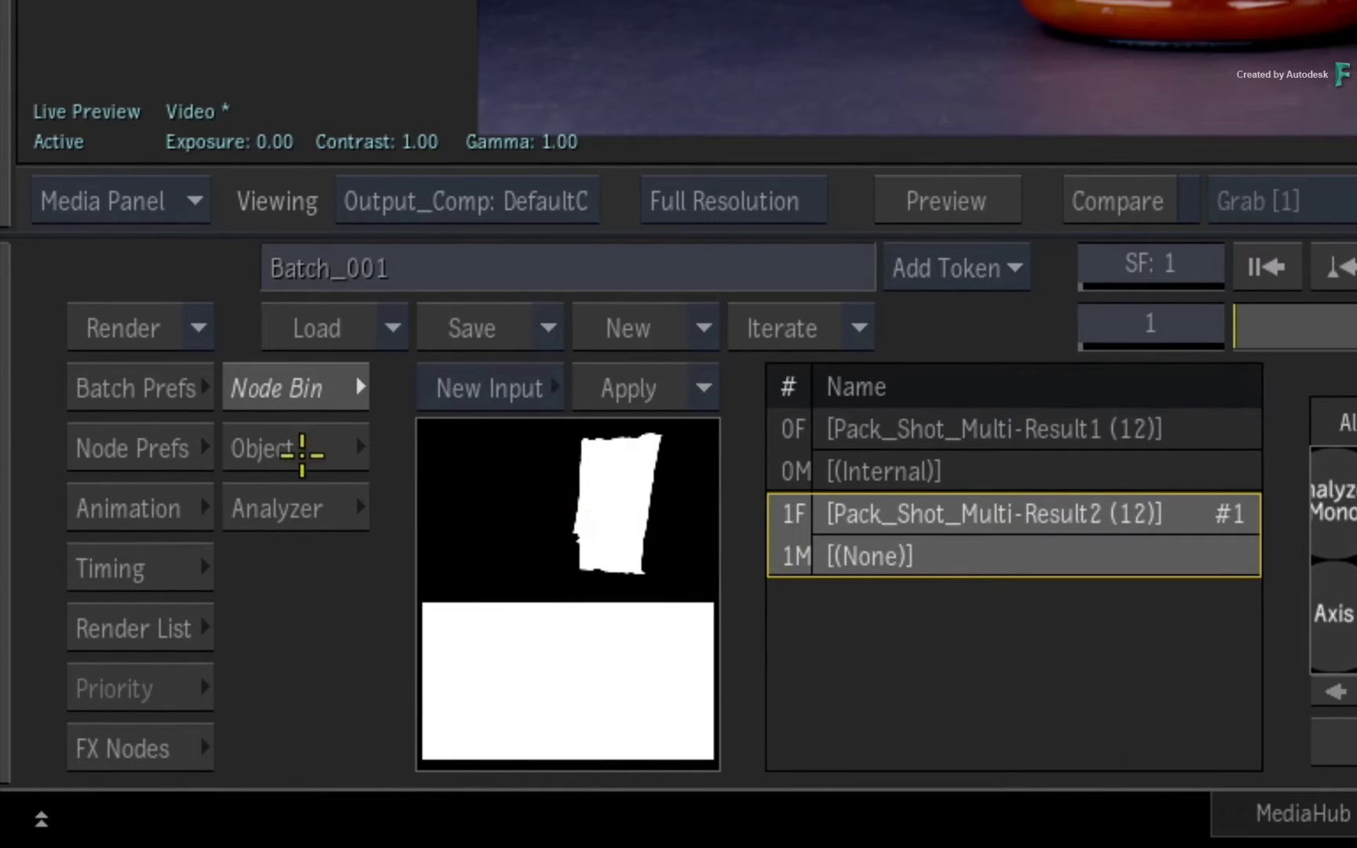
left_click(303, 454)
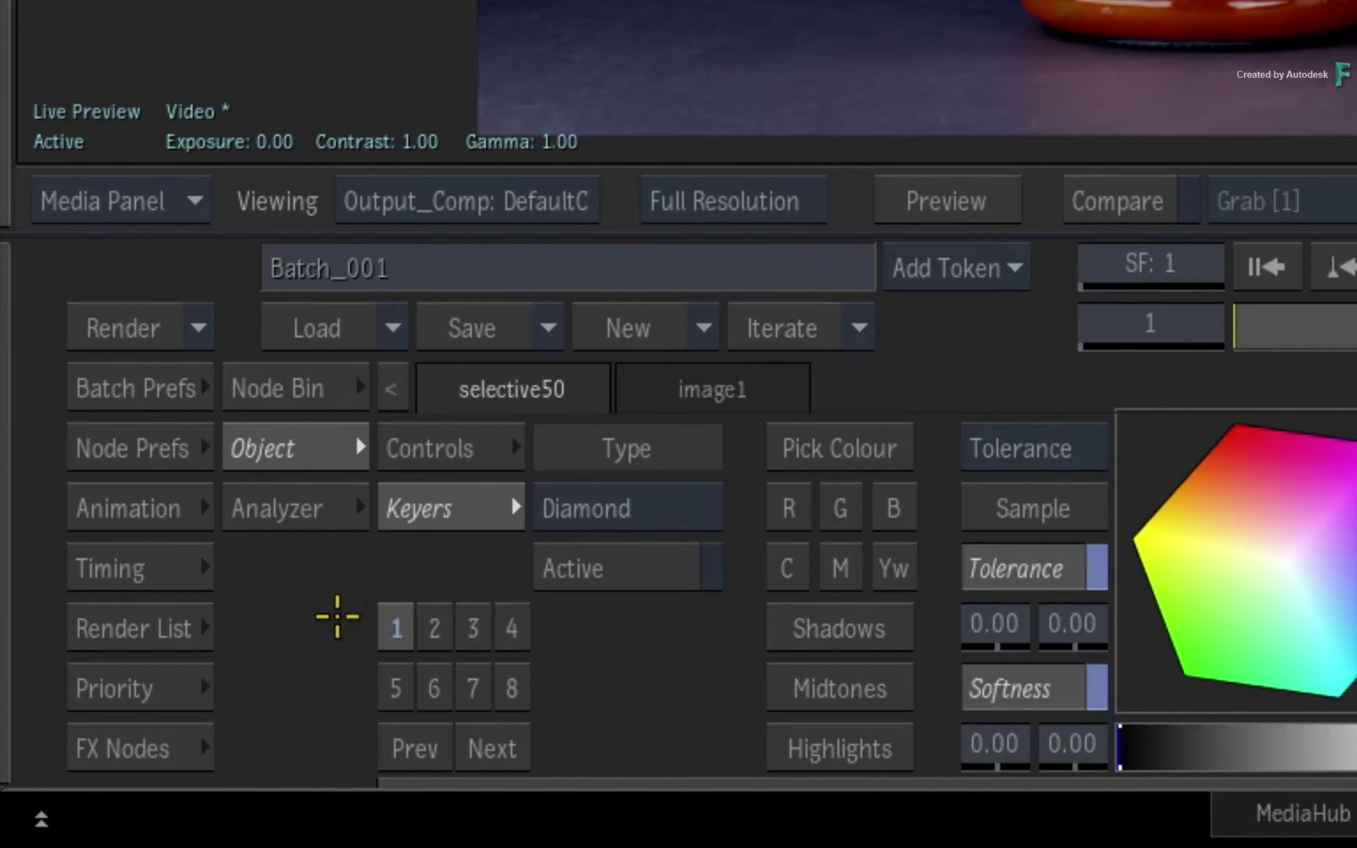
Set selective50's input matte to input 1 using the Luminance channel.
left_click(450, 465)
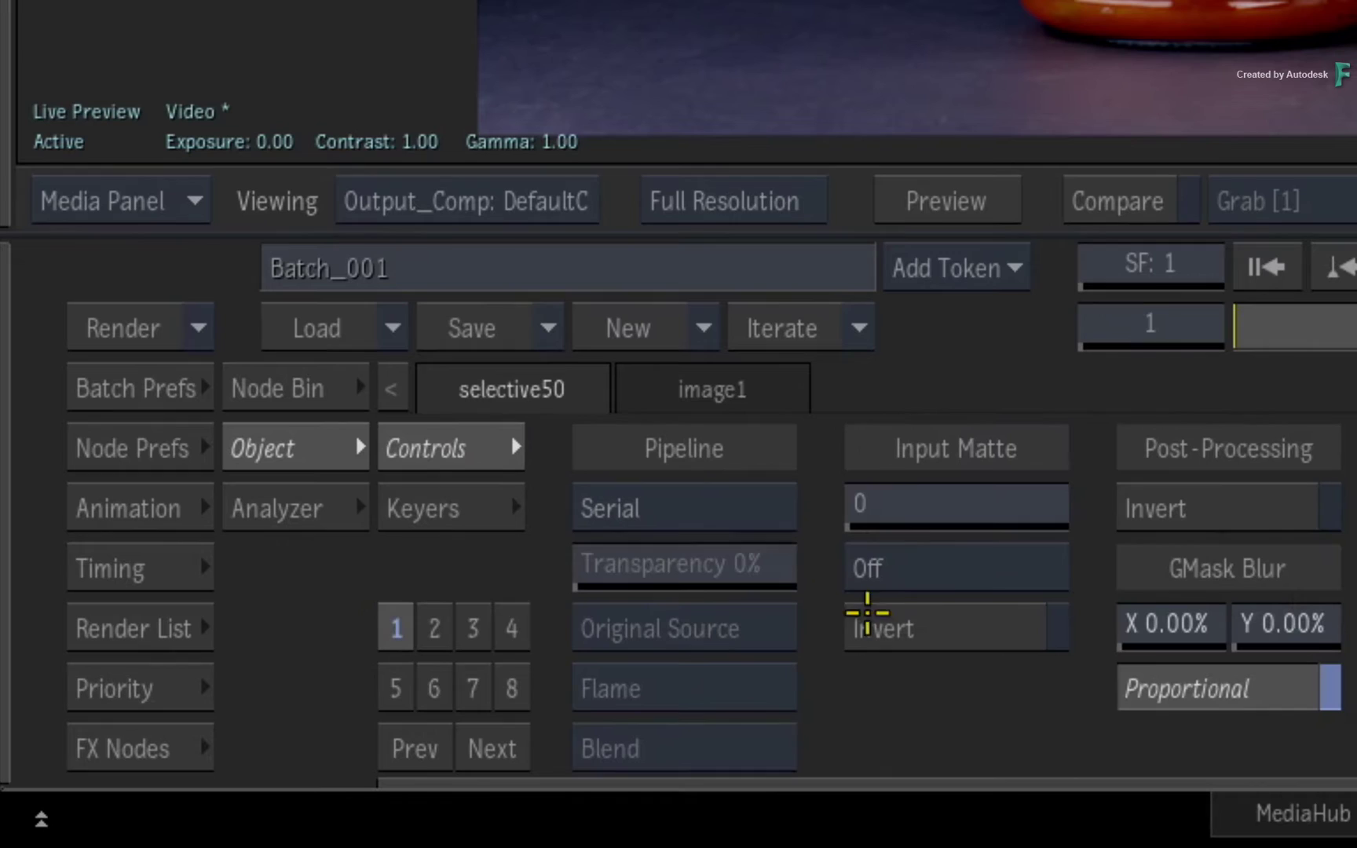
left_click_drag(997, 496, 1063, 494)
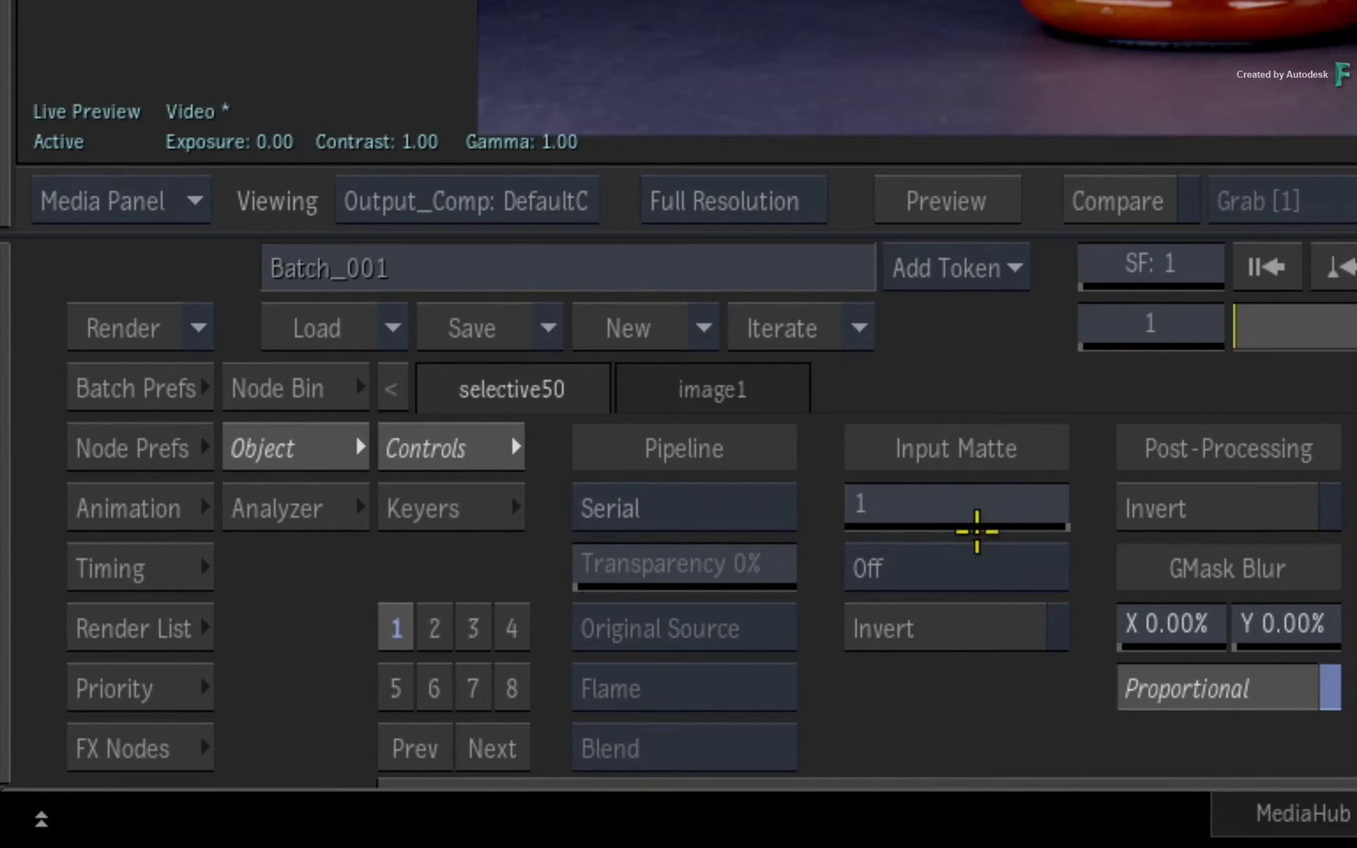
left_click(990, 557)
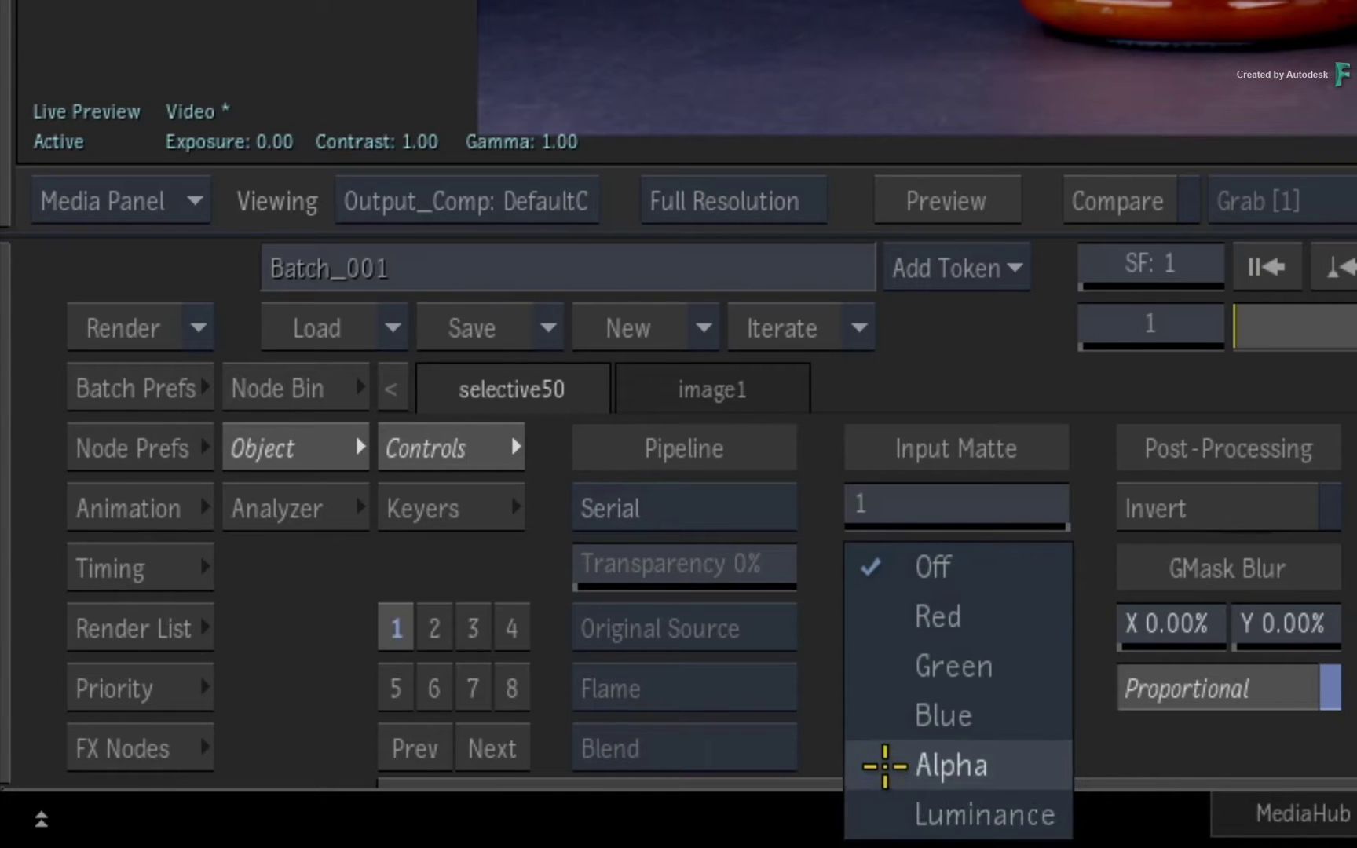
left_click(877, 811)
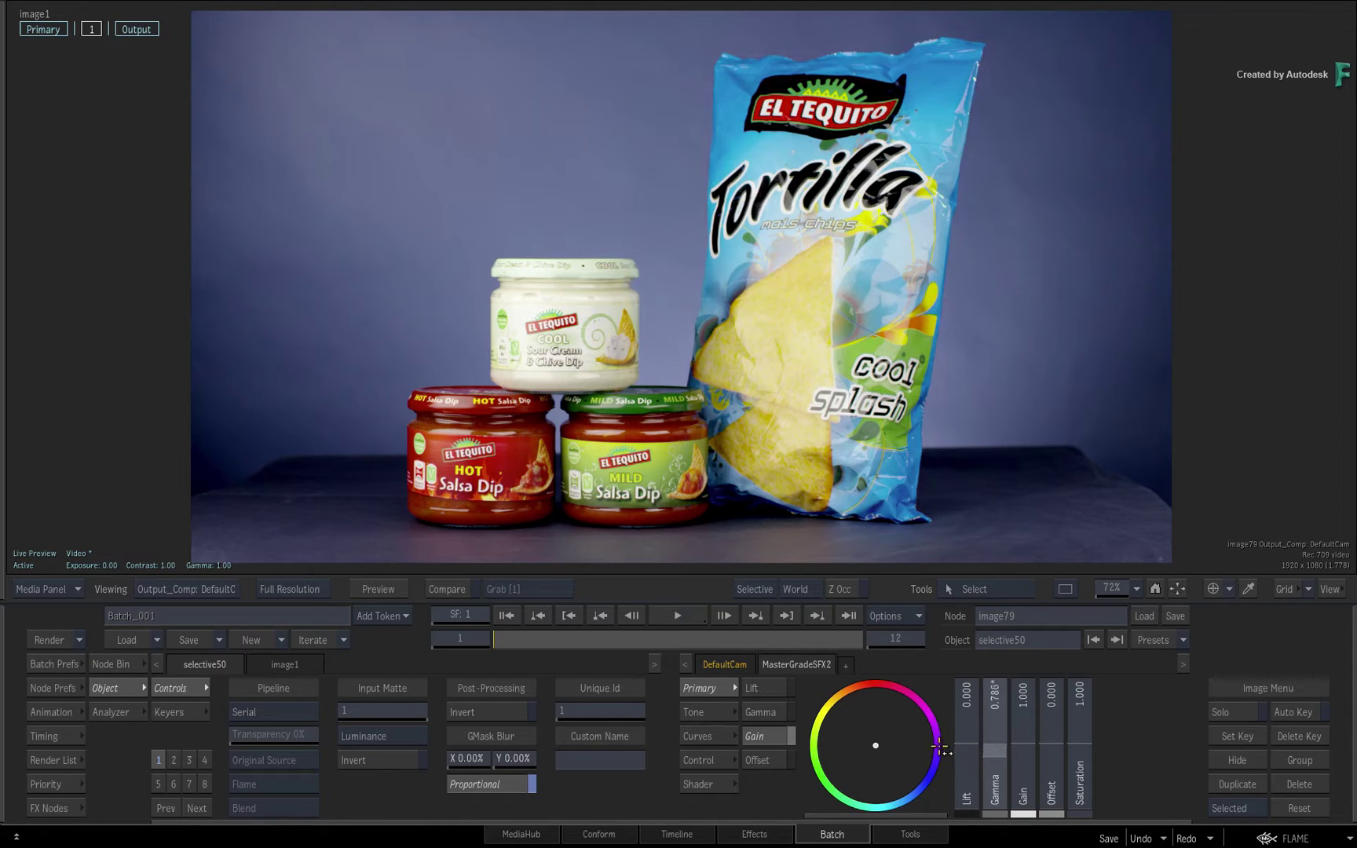
Raise selective50's gain to 1.1 and saturation to 1.35, toggling it with H to compare.
mouse_move(1023, 766)
left_mouse_down()
mouse_move(1023, 745)
mouse_move(1115, 753)
left_mouse_up()
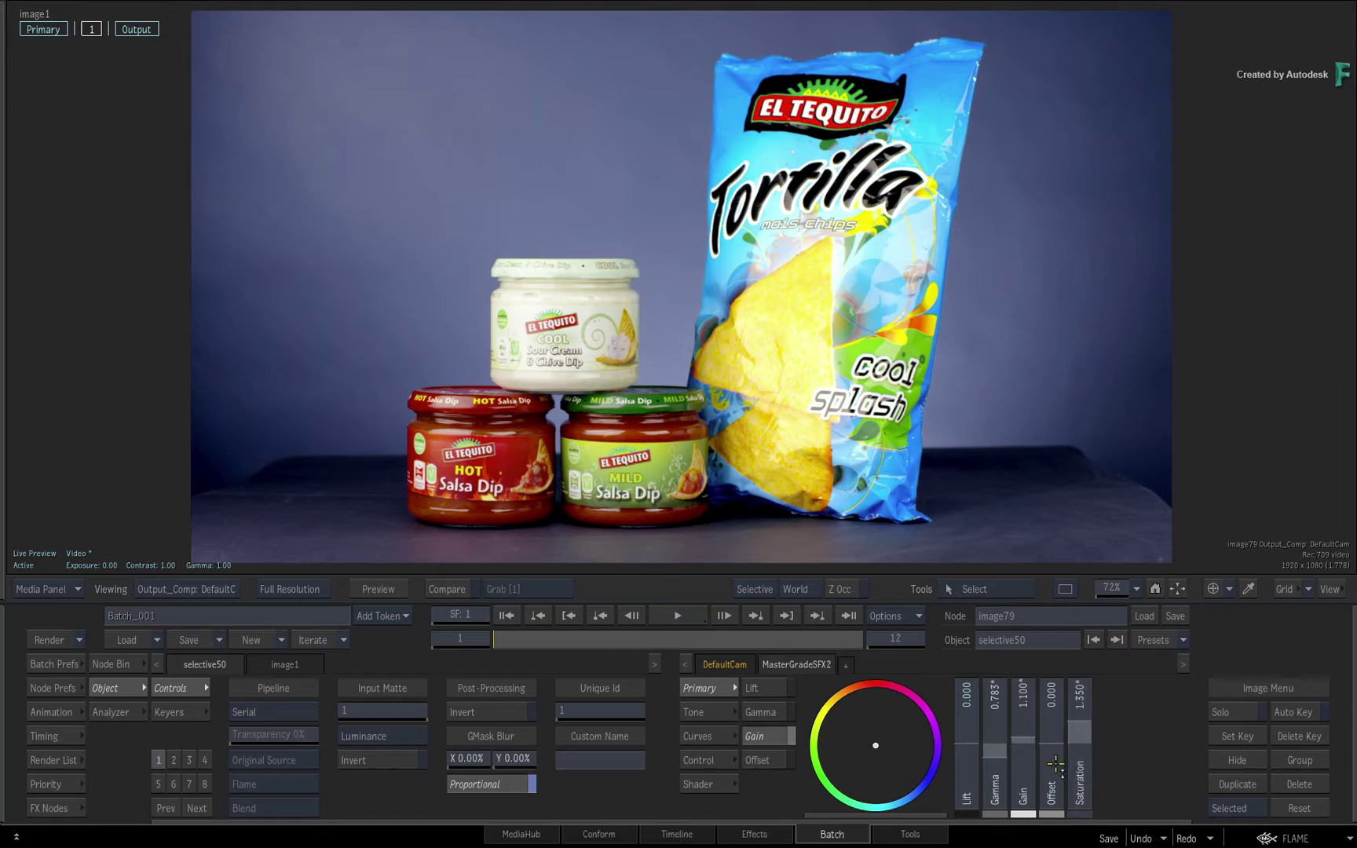
key("h")
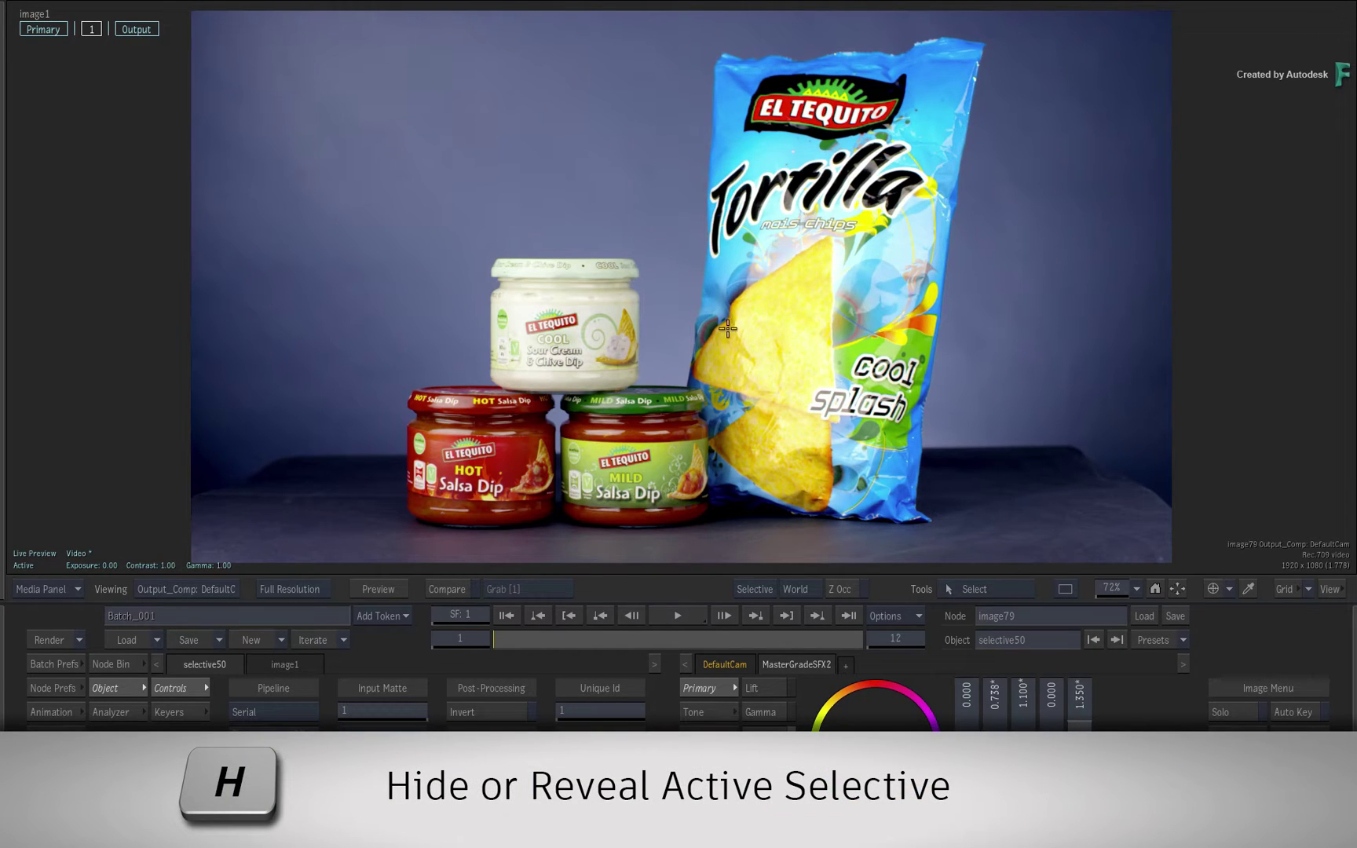
key("h")
key("h")
key("h")
key("h")
key("h")
key("h")
key("h")
key("h")
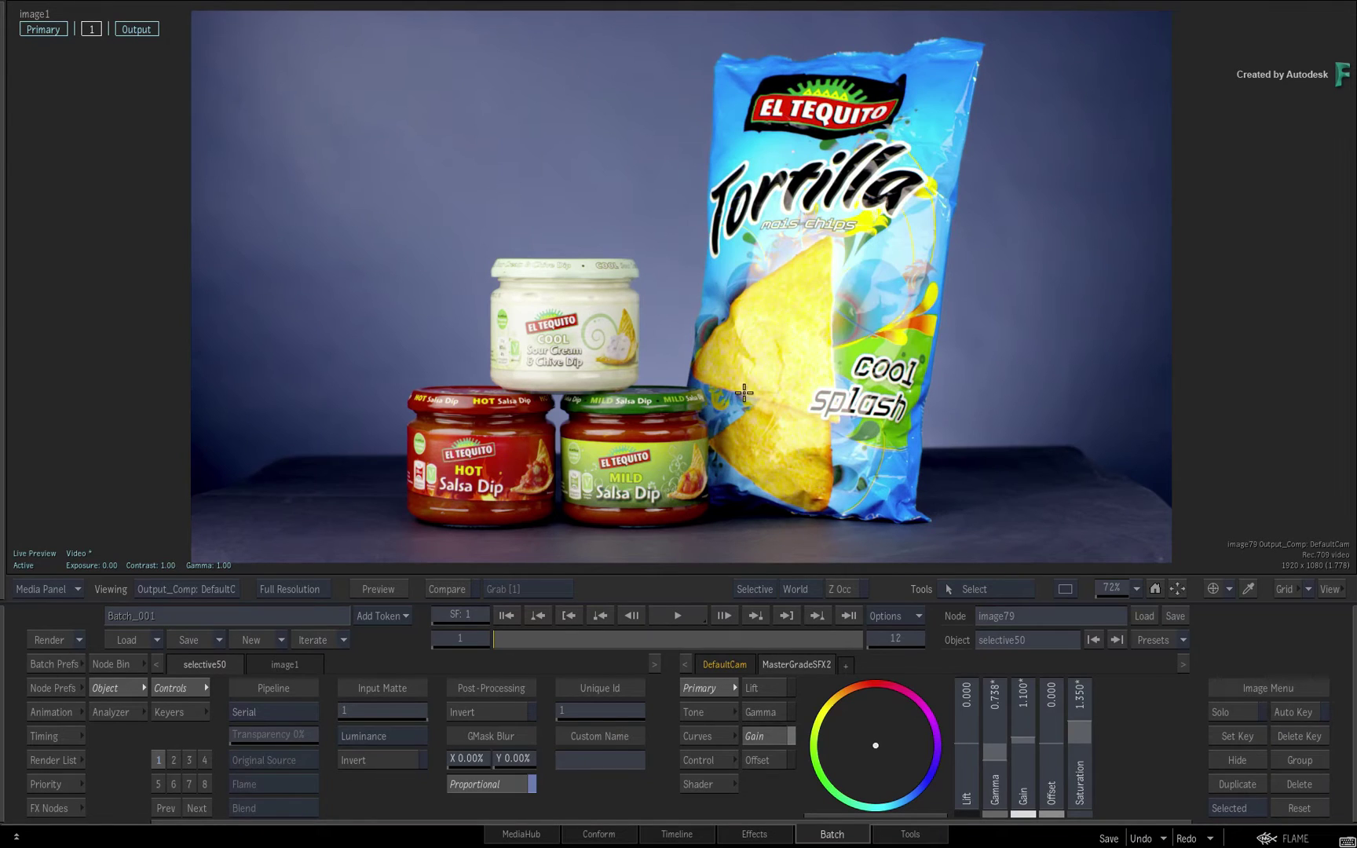
key("h")
Add a media2 input below media1 and connect Pack_Shot_Multi's Result3 into it.
key("grave")
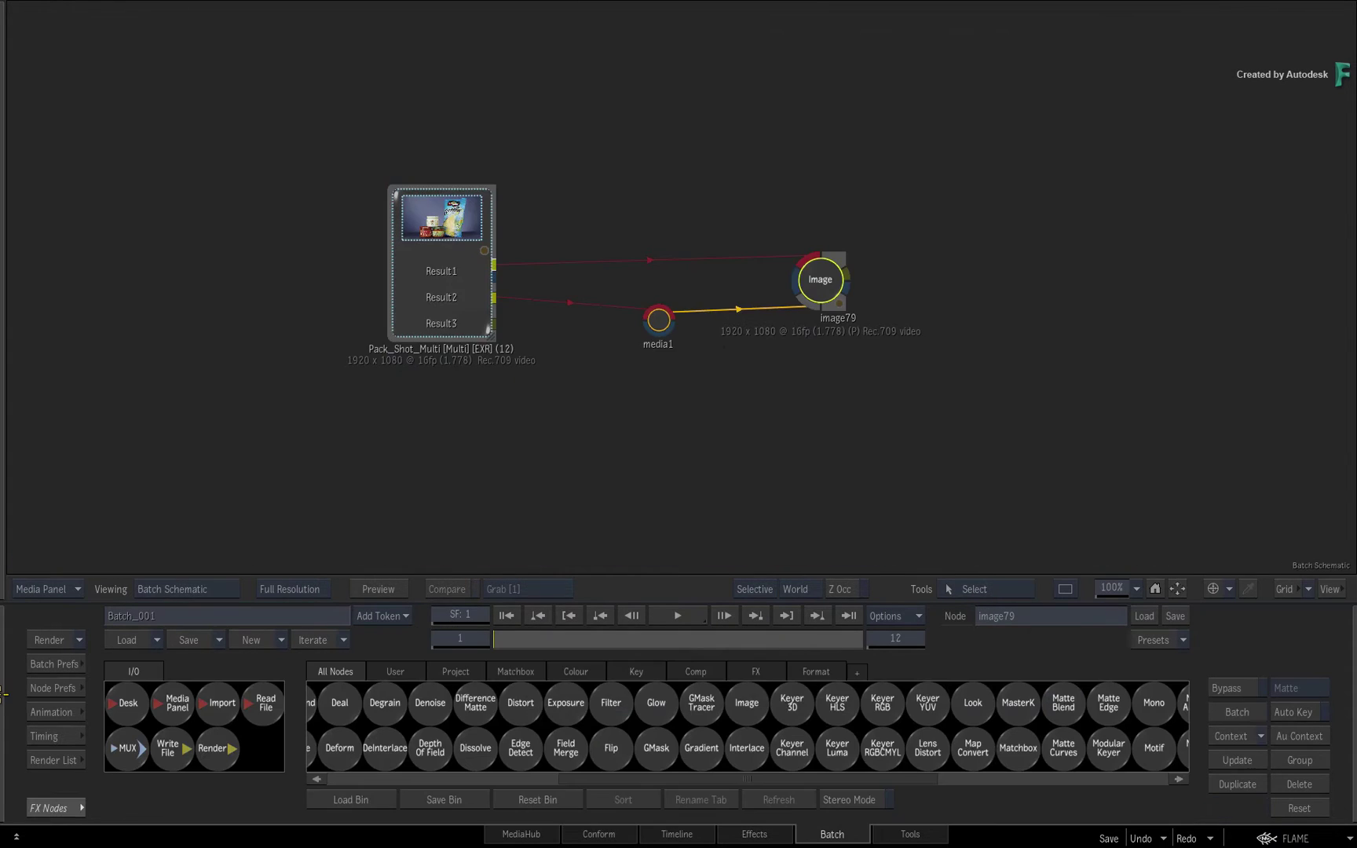
key("ctrl+n")
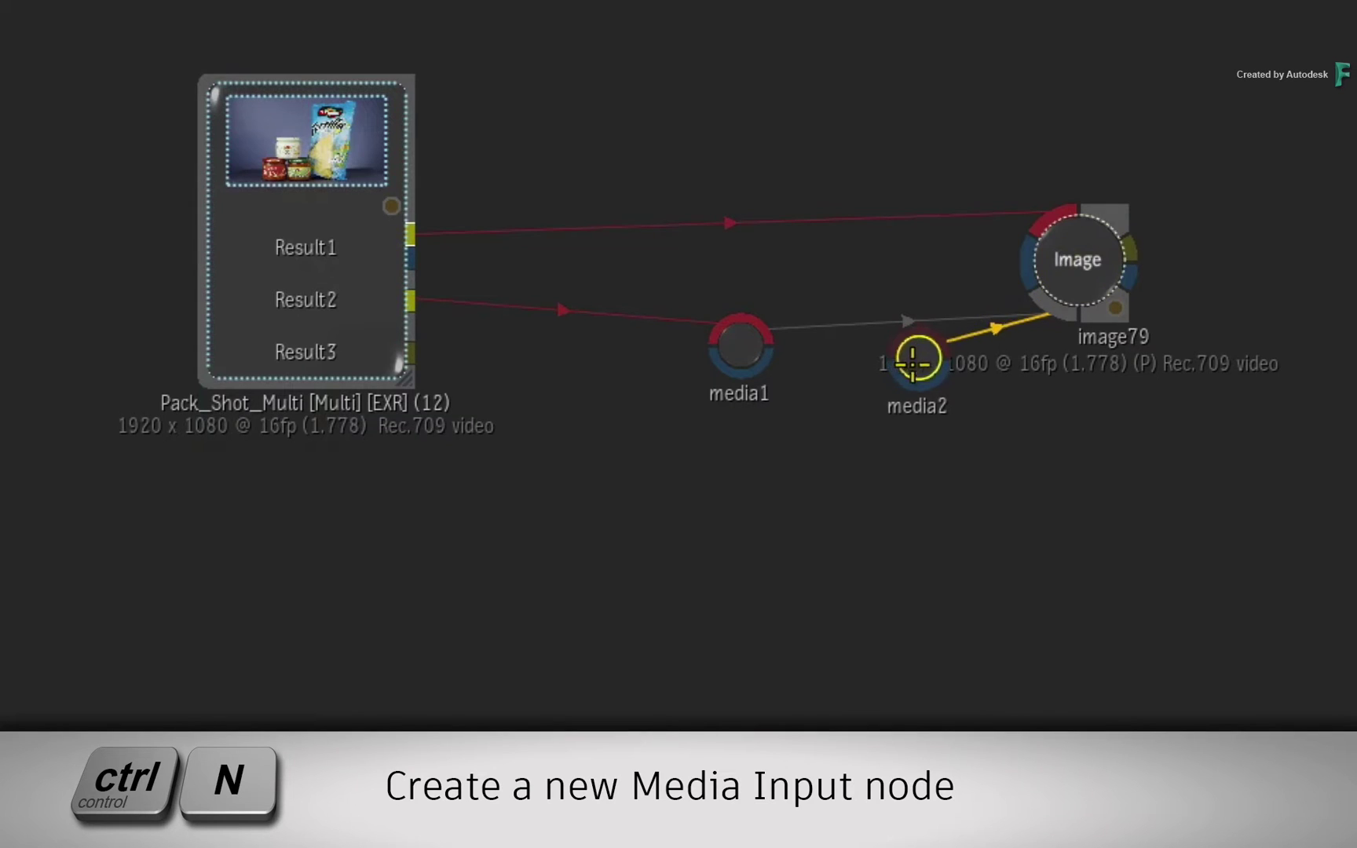
left_click(741, 460)
left_click_drag(342, 164, 325, 223)
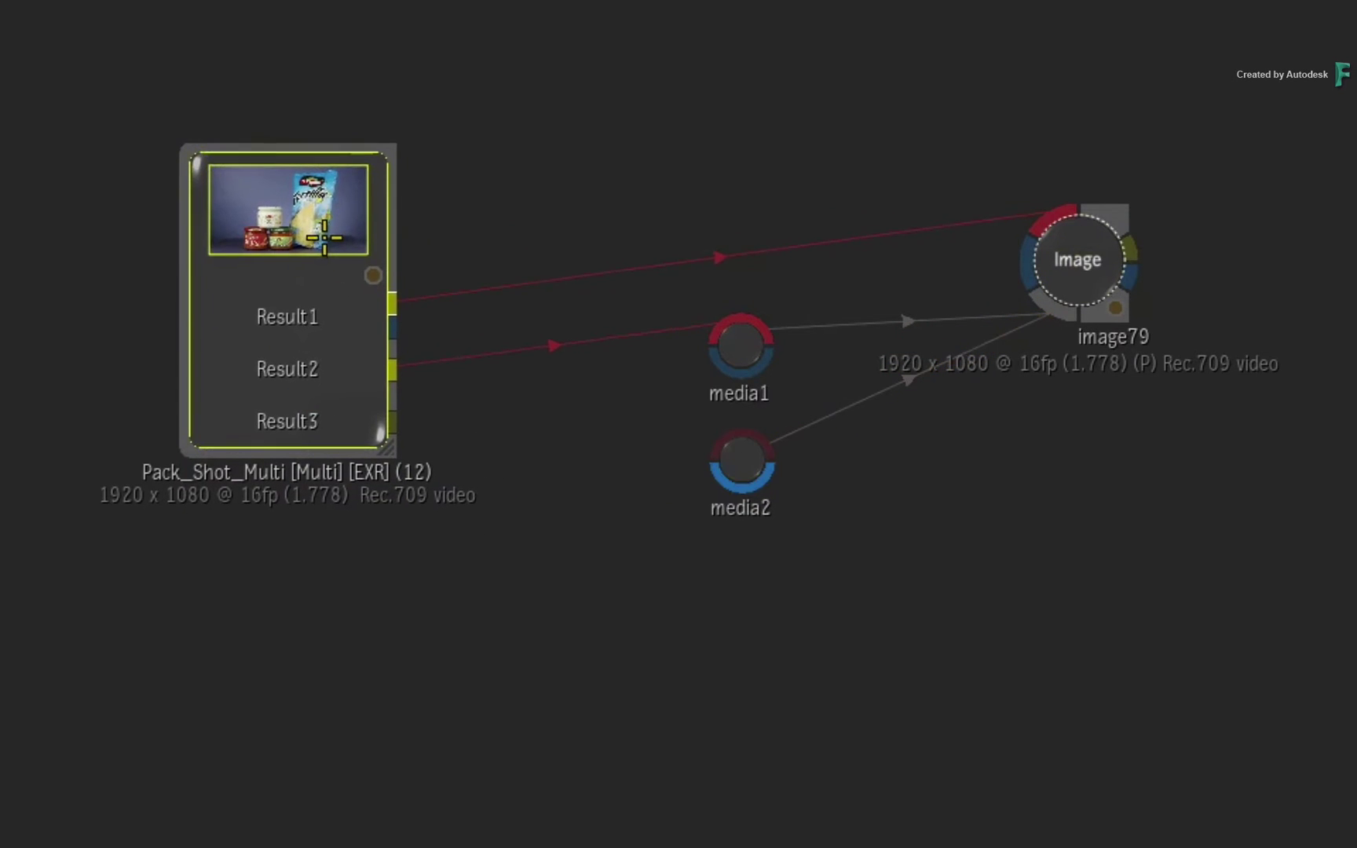
mouse_move(392, 412)
left_mouse_down()
mouse_move(584, 411)
mouse_move(742, 449)
left_mouse_up()
left_click(742, 467)
View image79's output and list its inputs, now including media2.
left_click(1056, 287)
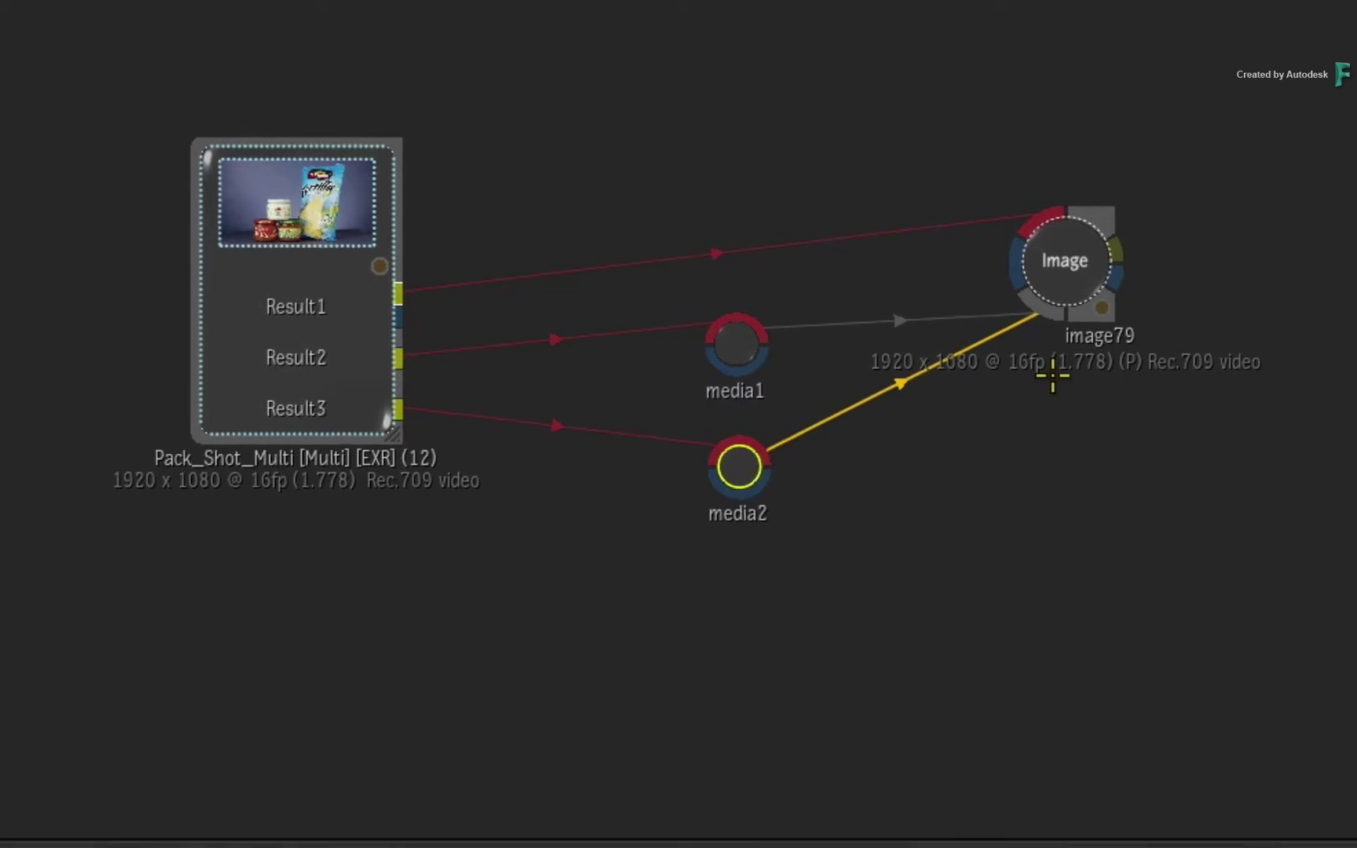
double_click(820, 279)
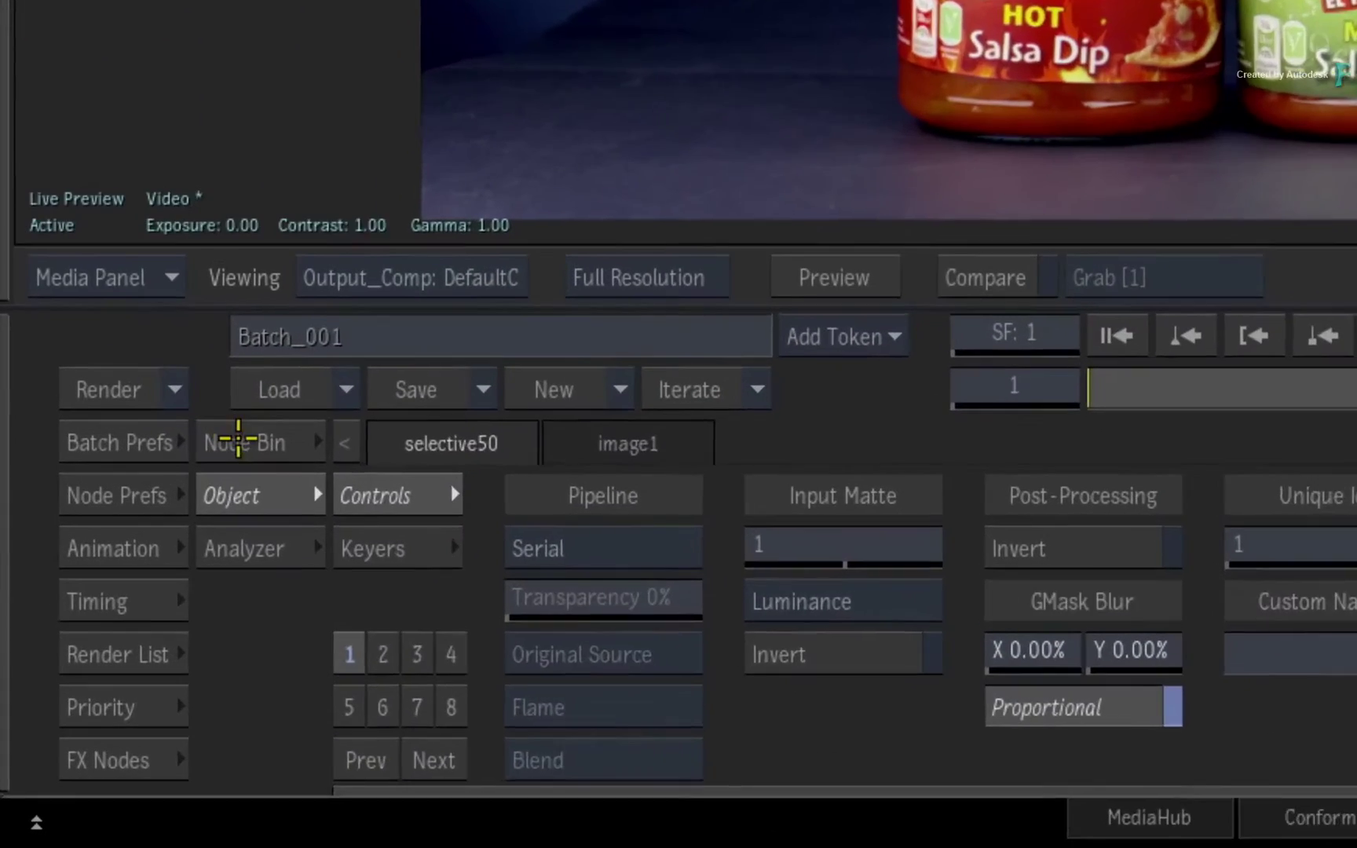
left_click(114, 666)
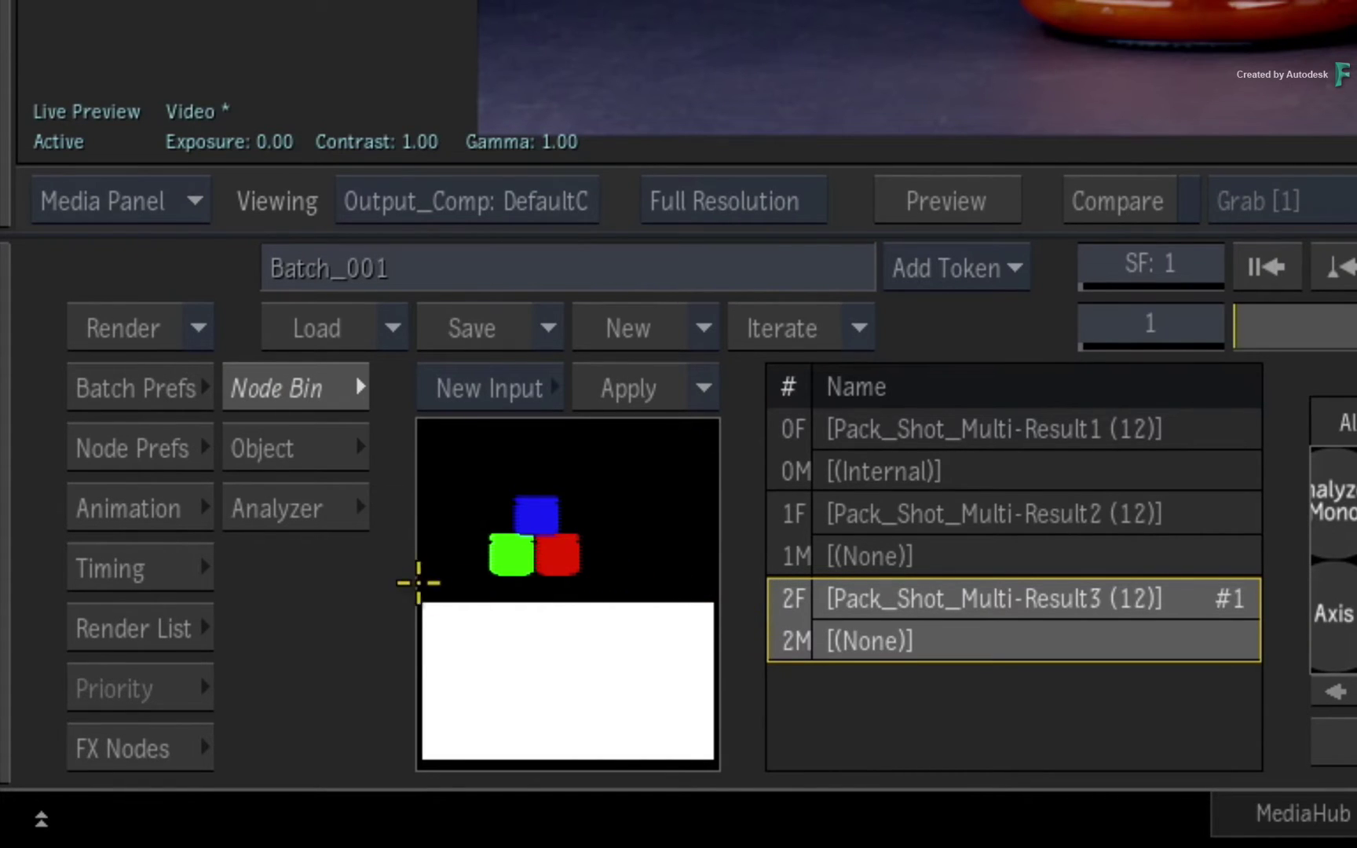
Switch to selective51, take its Input Matte from input 2, and display the all-white matte.
left_click(310, 469)
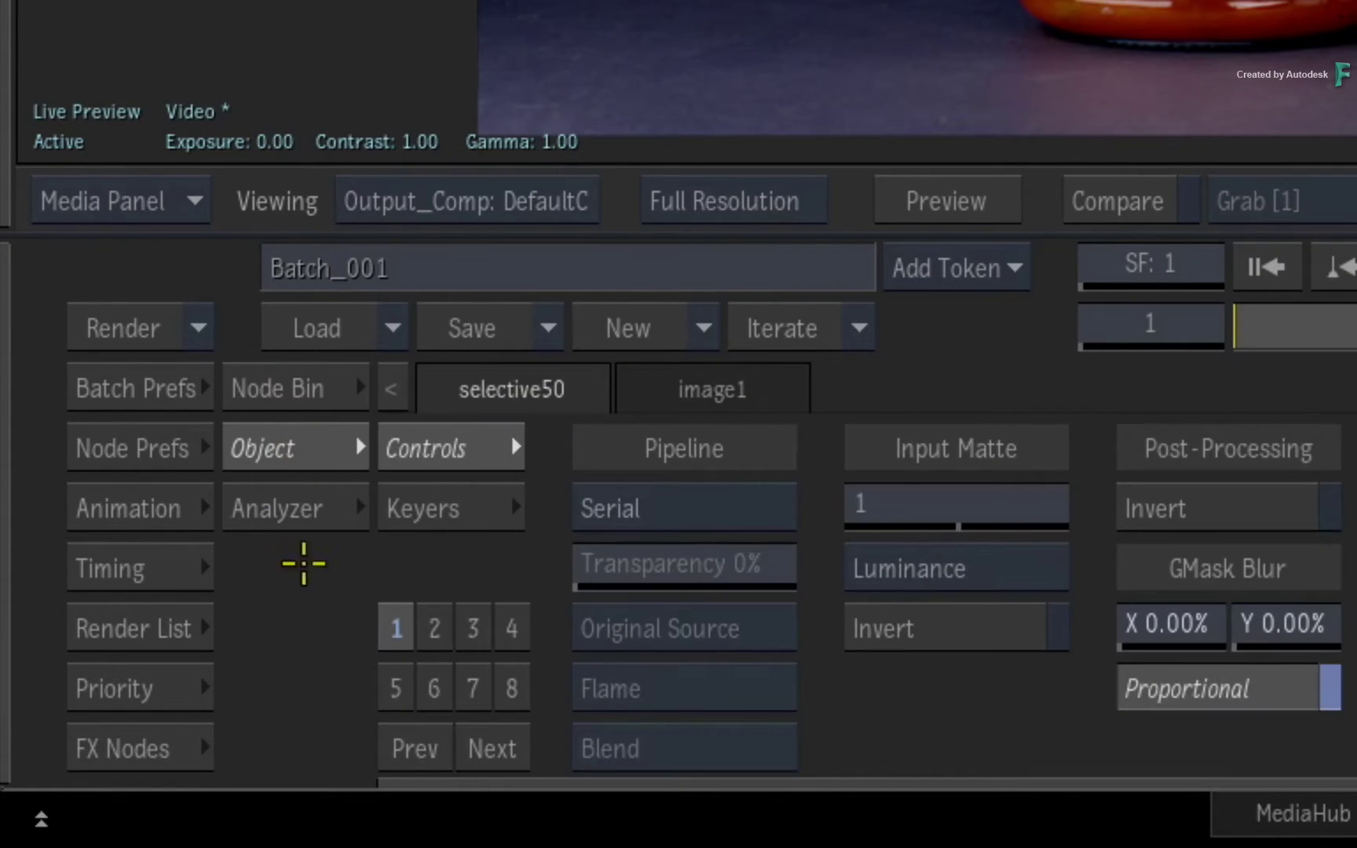
left_click(436, 628)
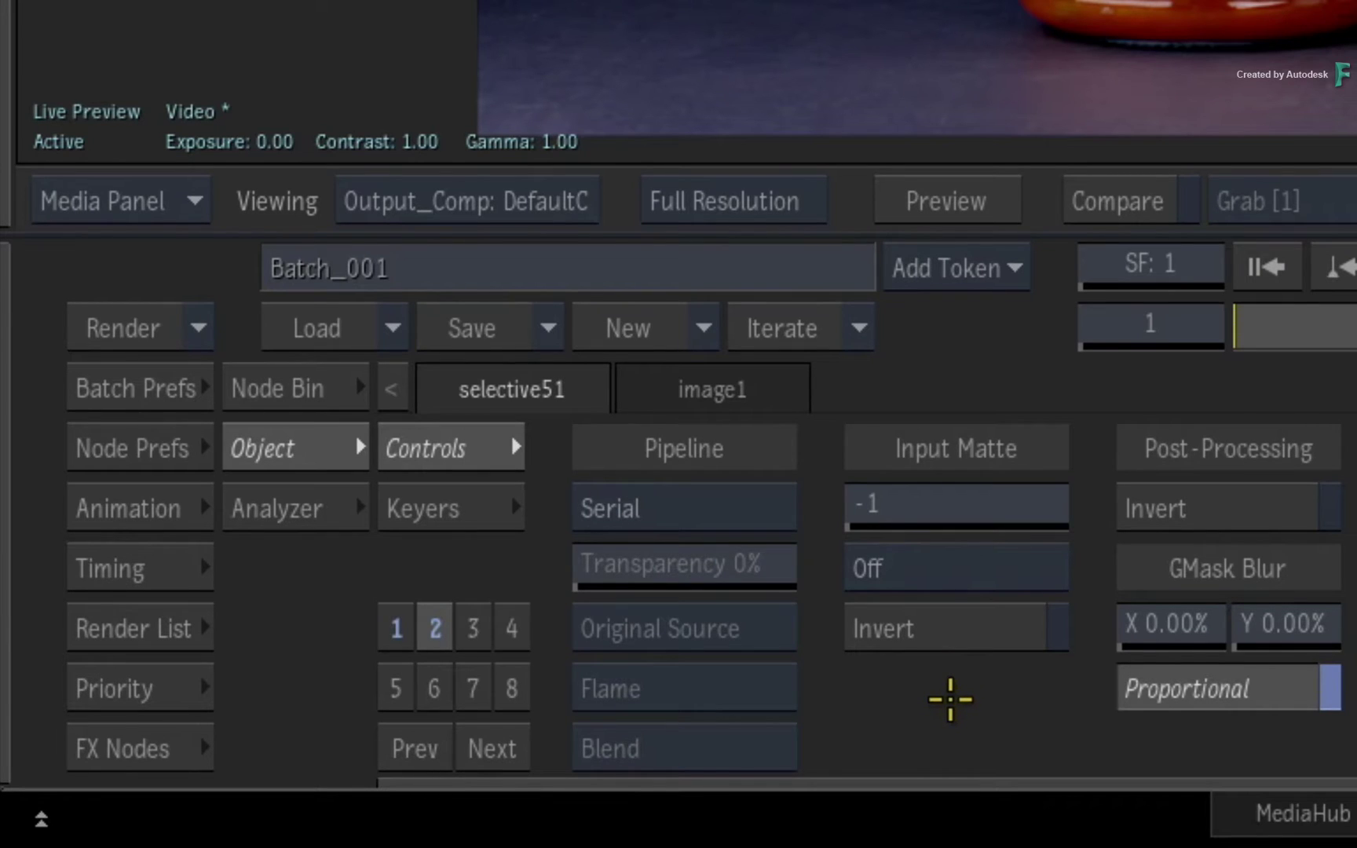
left_click_drag(908, 509, 1059, 496)
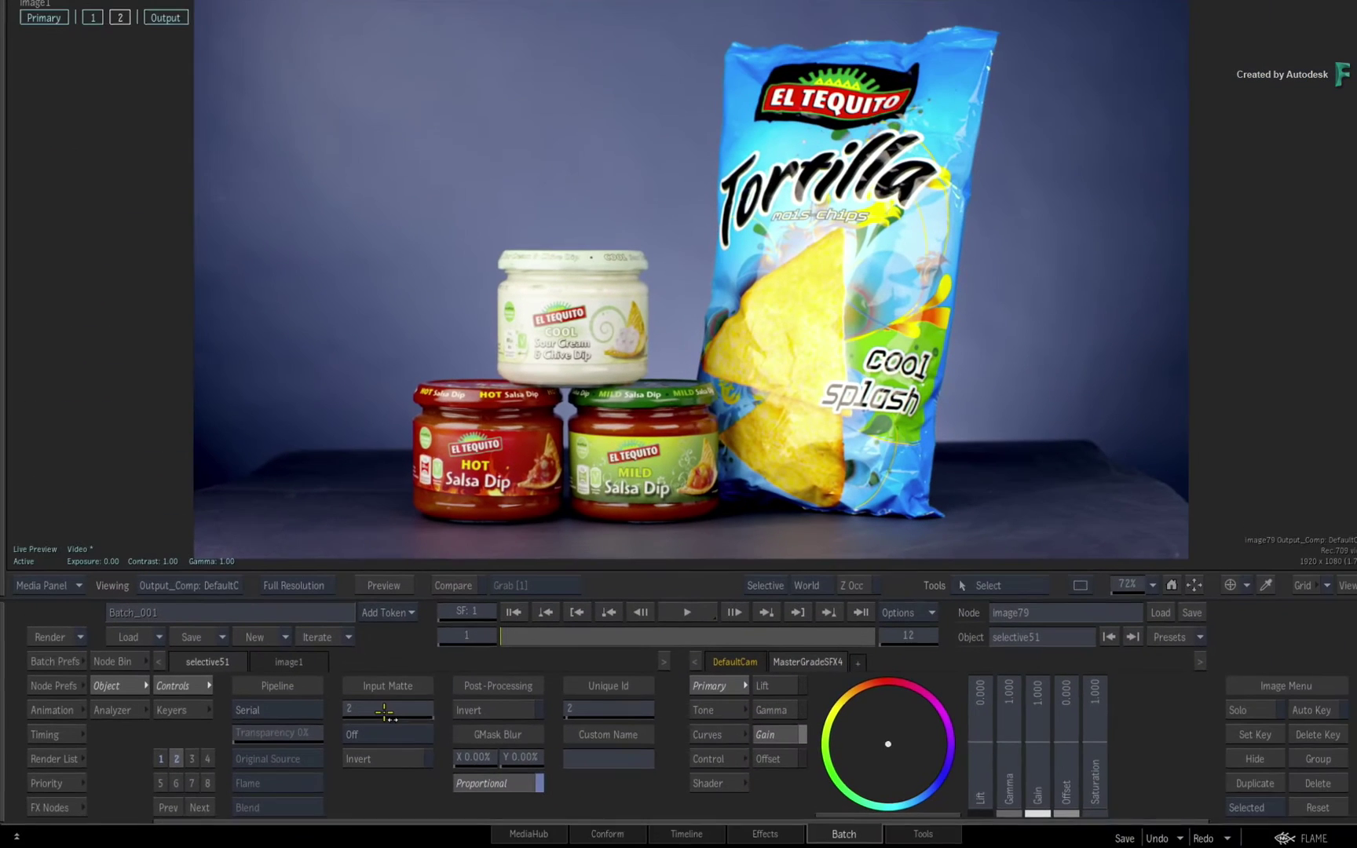
key("F8")
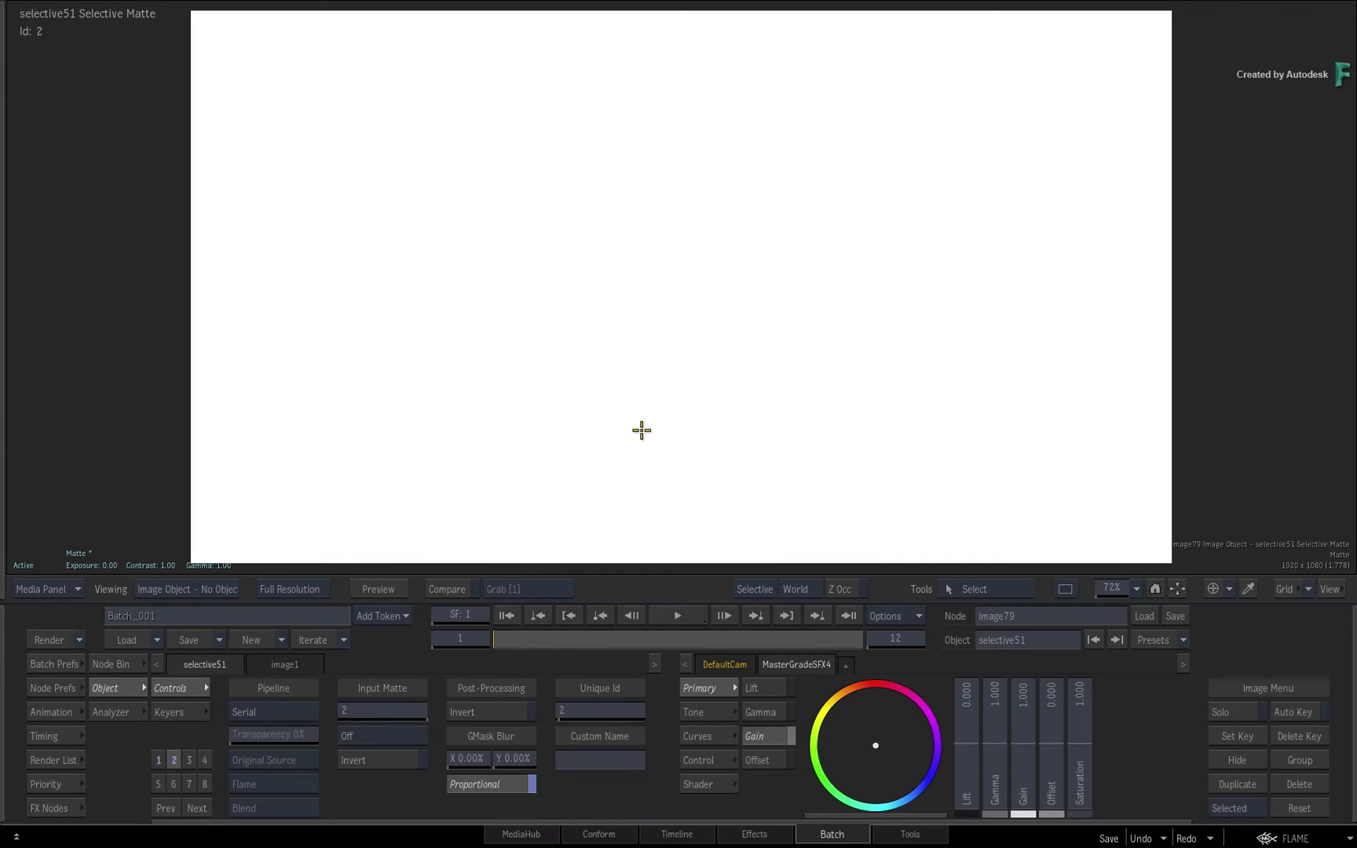
After trying Red, Green and Blue, use input 2's Red channel to isolate the Mild Salsa Dip jar.
left_click(393, 737)
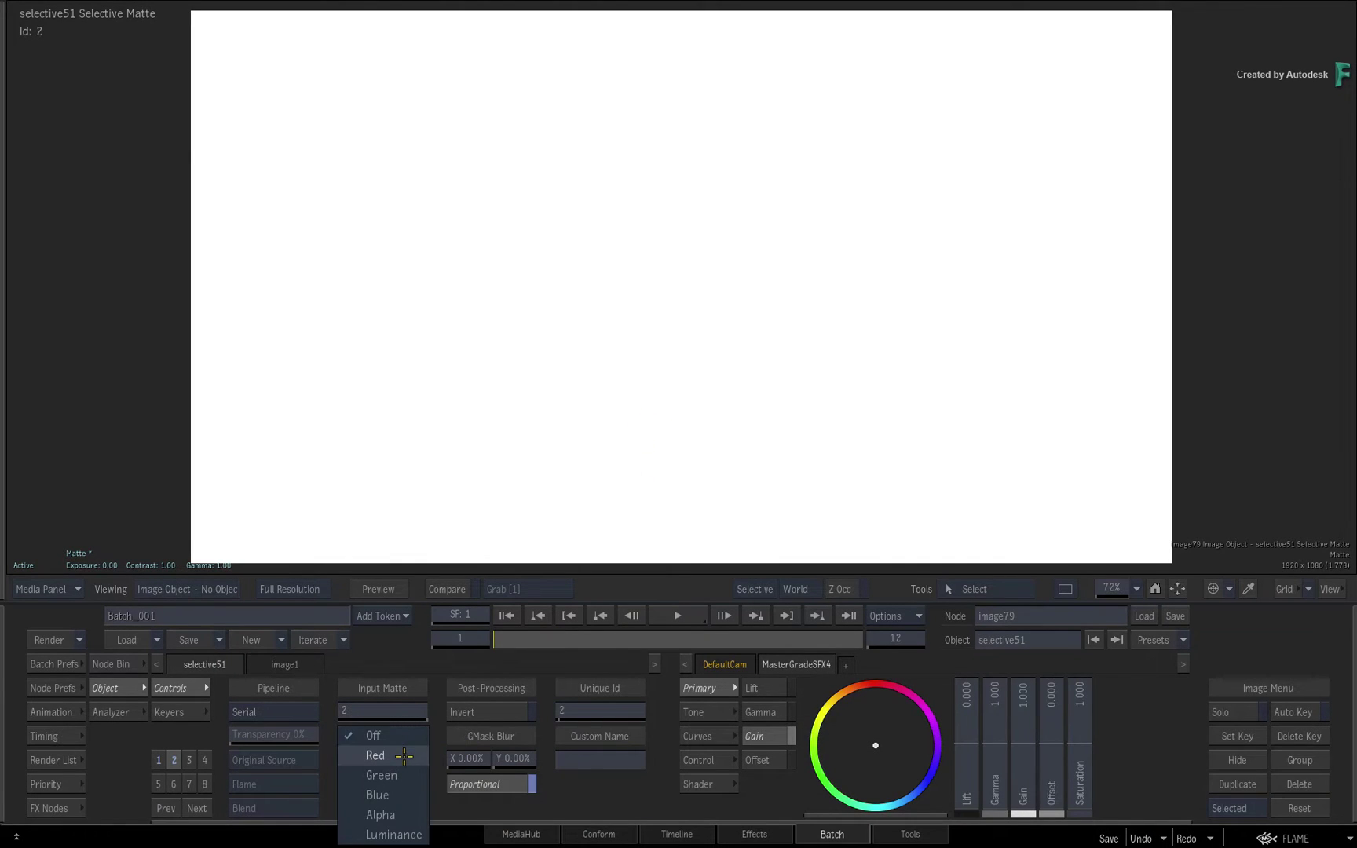
left_click(403, 756)
left_click(396, 755)
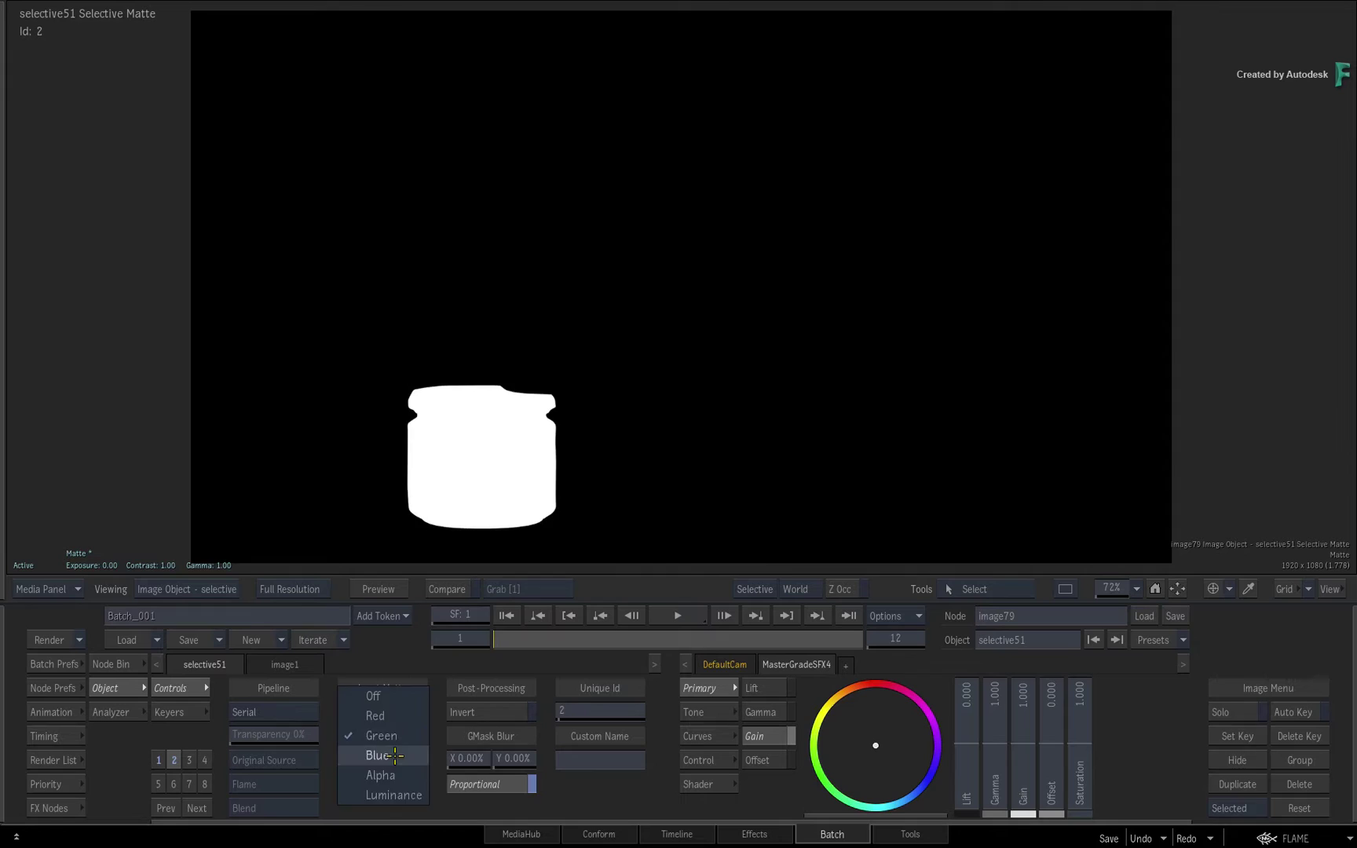
left_click(395, 755)
left_click(397, 717)
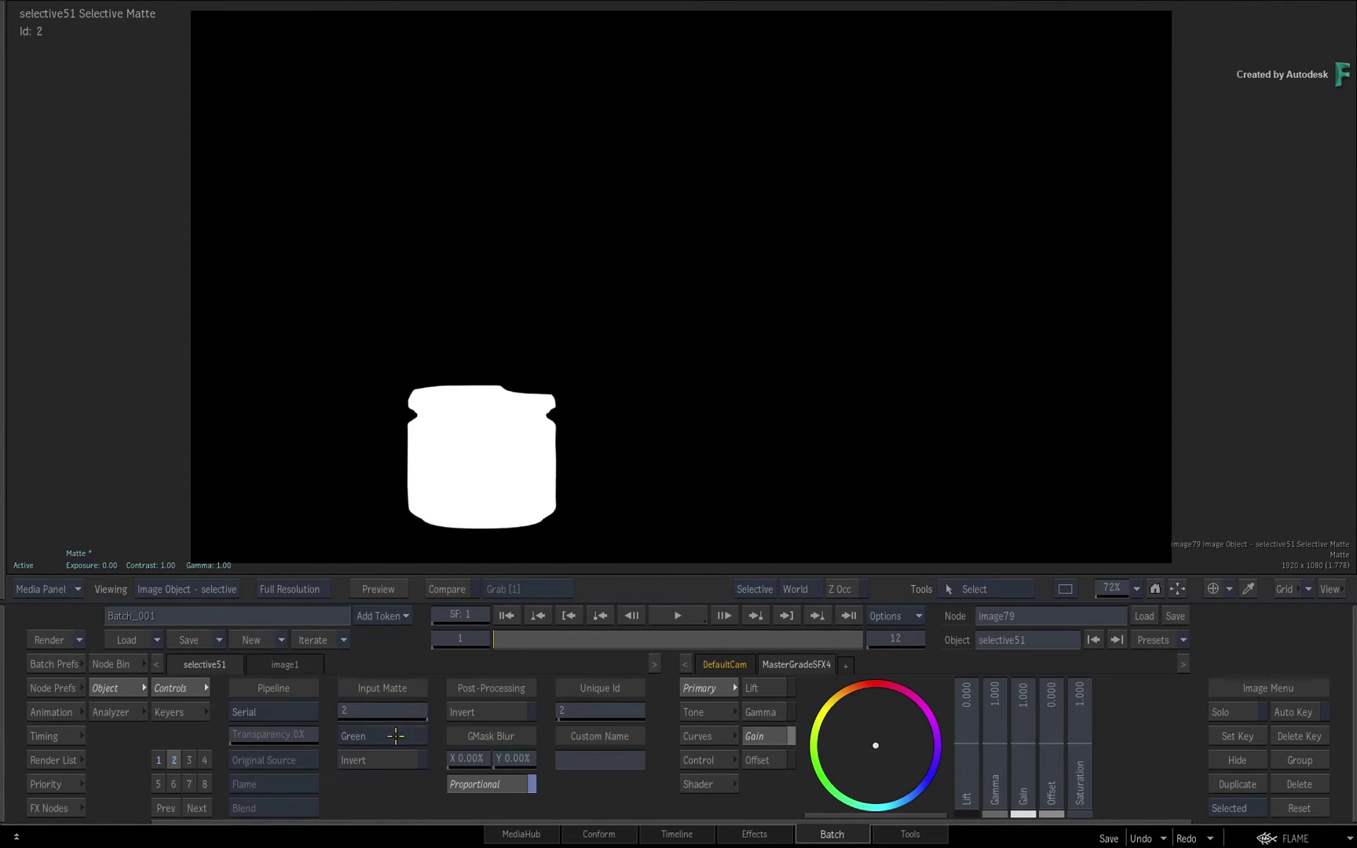
left_click(396, 717)
left_click(389, 769)
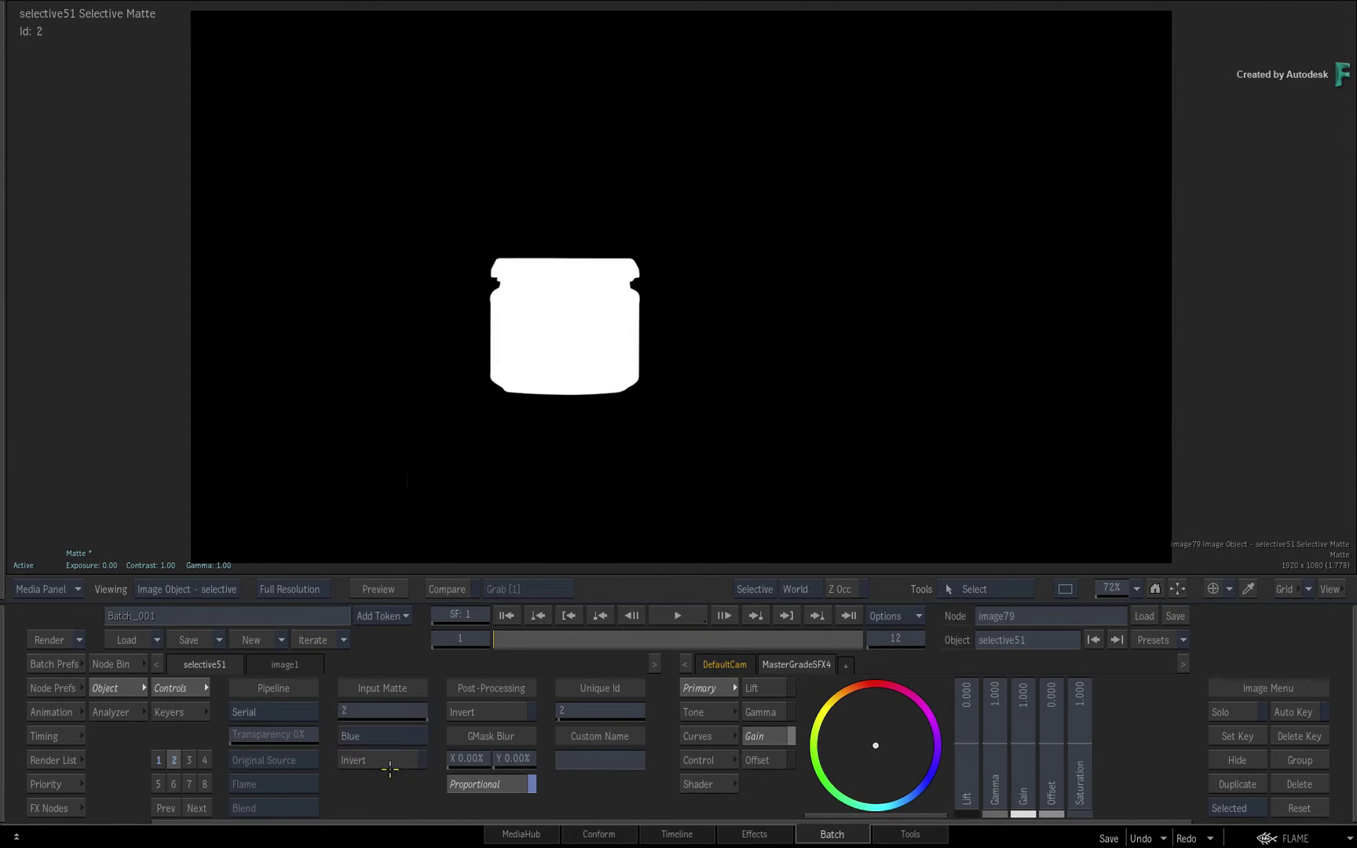
left_click(396, 736)
left_click(395, 706)
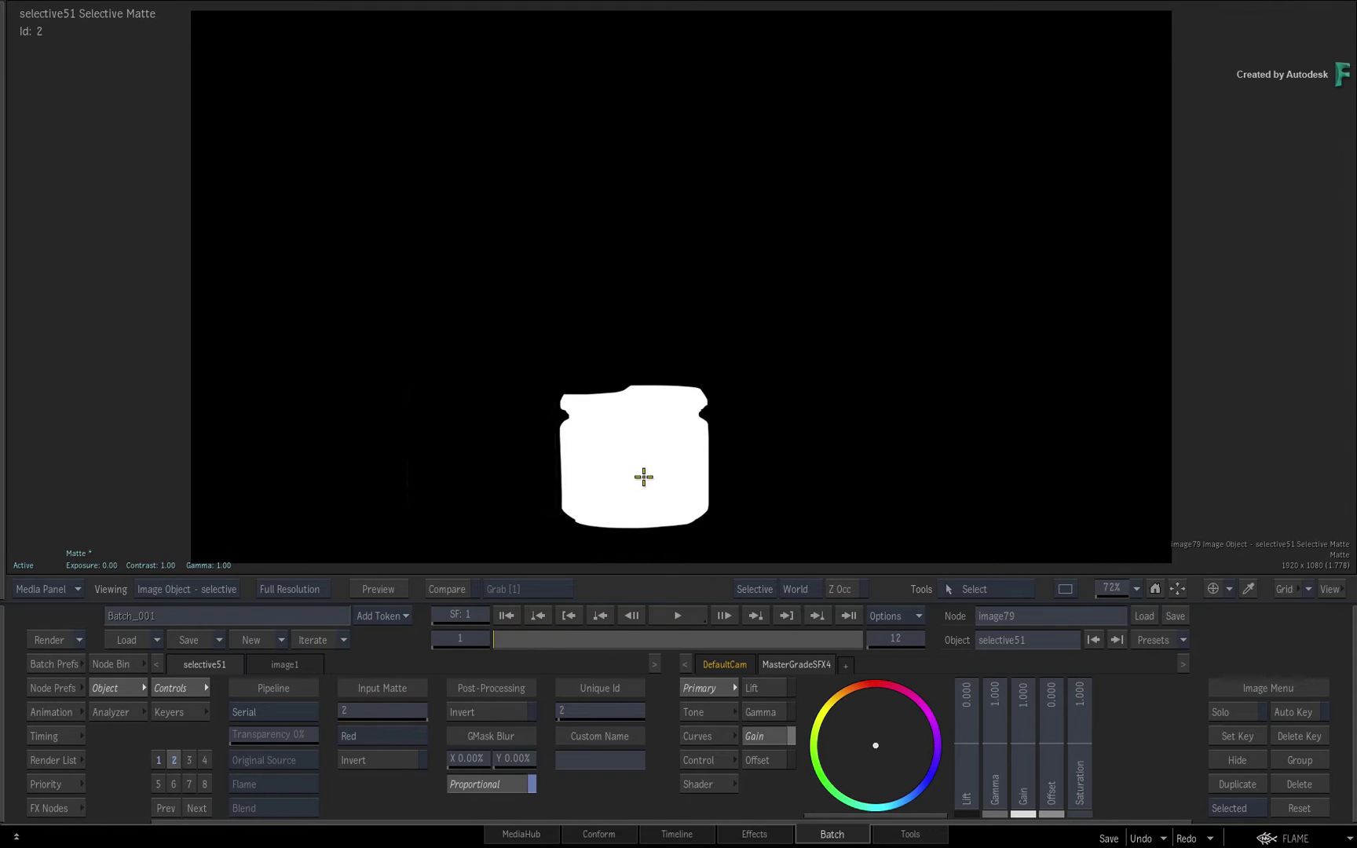
key("F4")
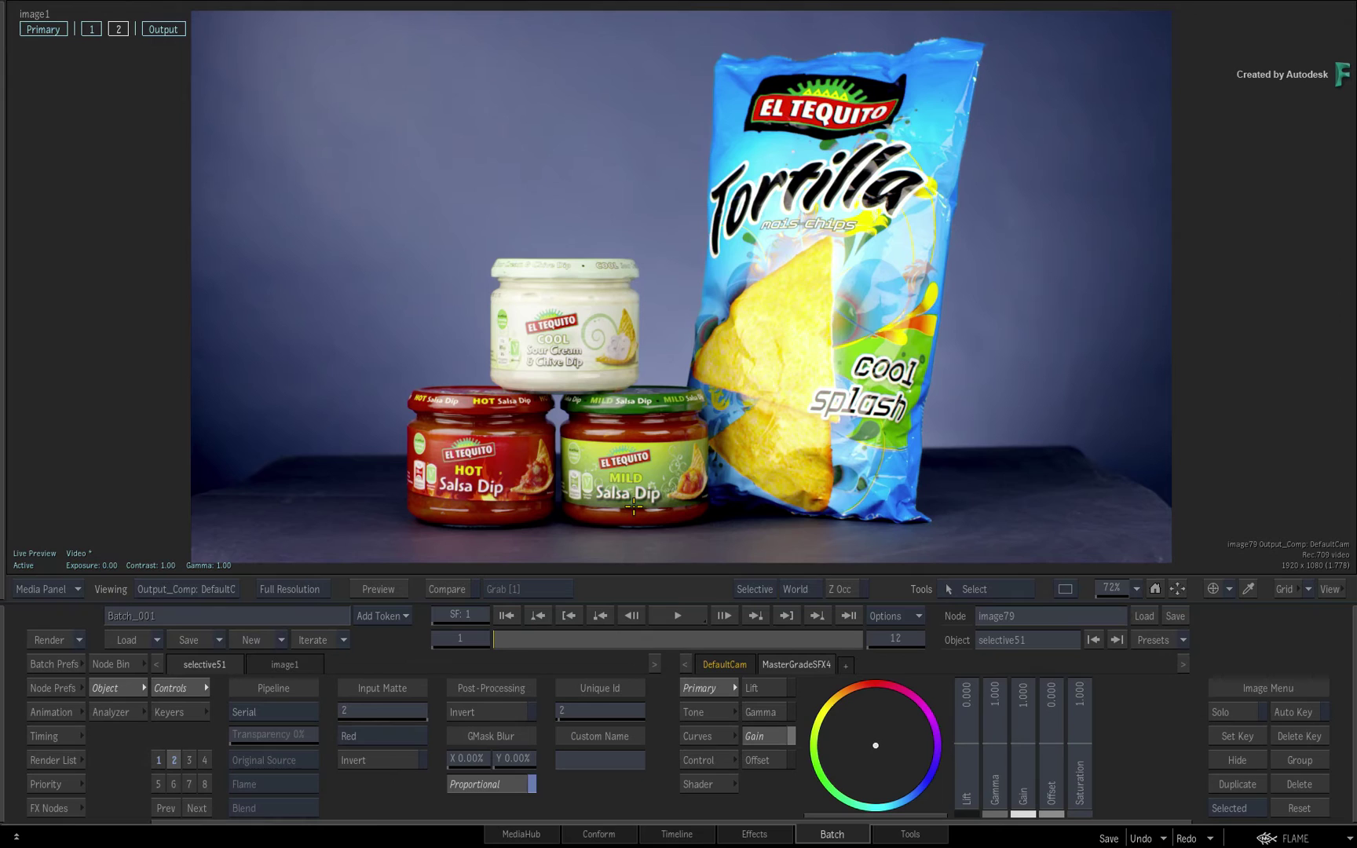
Raise selective51's gain to about 1.197 and toggle it to compare the brightened jar.
left_click_drag(1015, 783, 1038, 707)
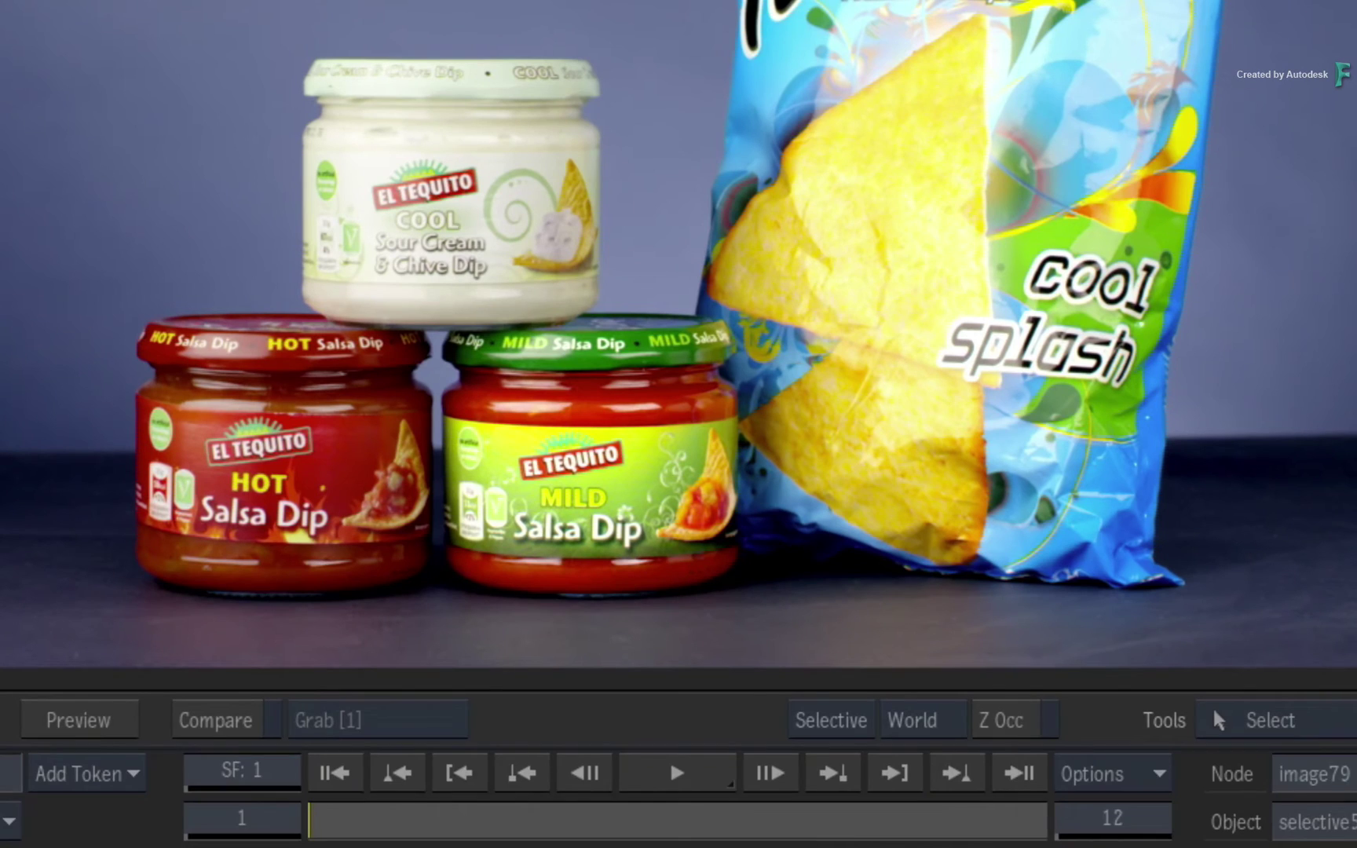
key("h")
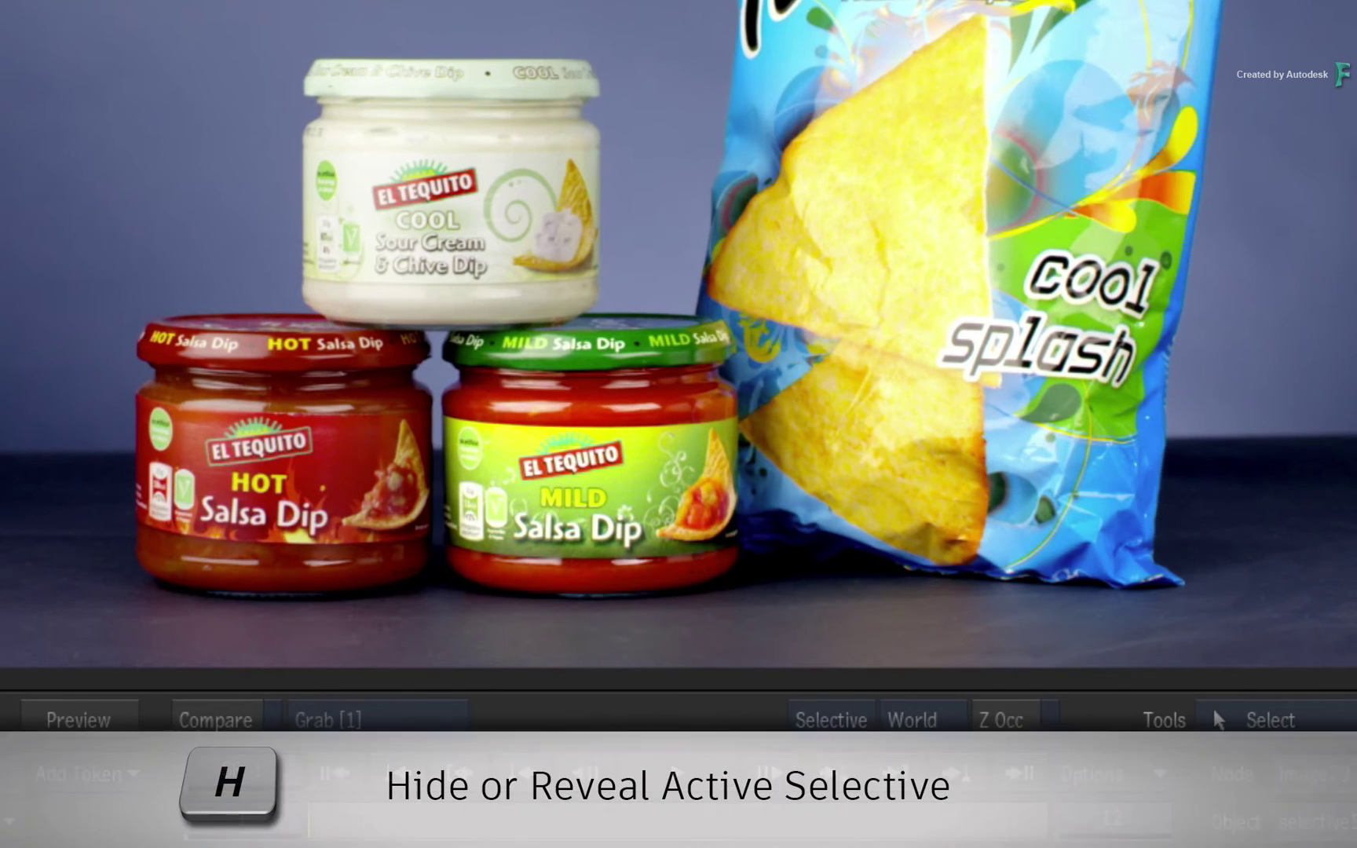
key("h")
key("h")
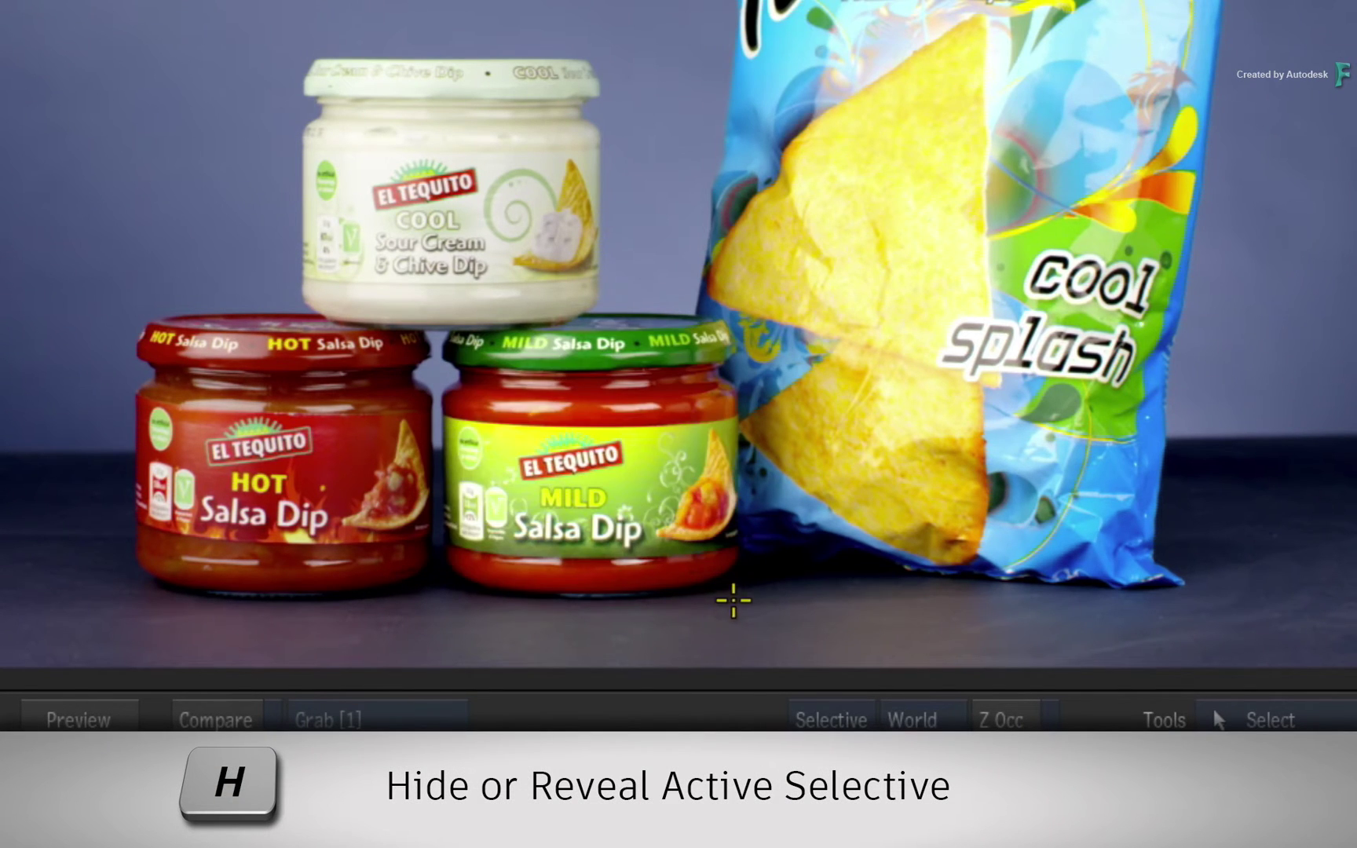
key("h")
key("h")
key("h")
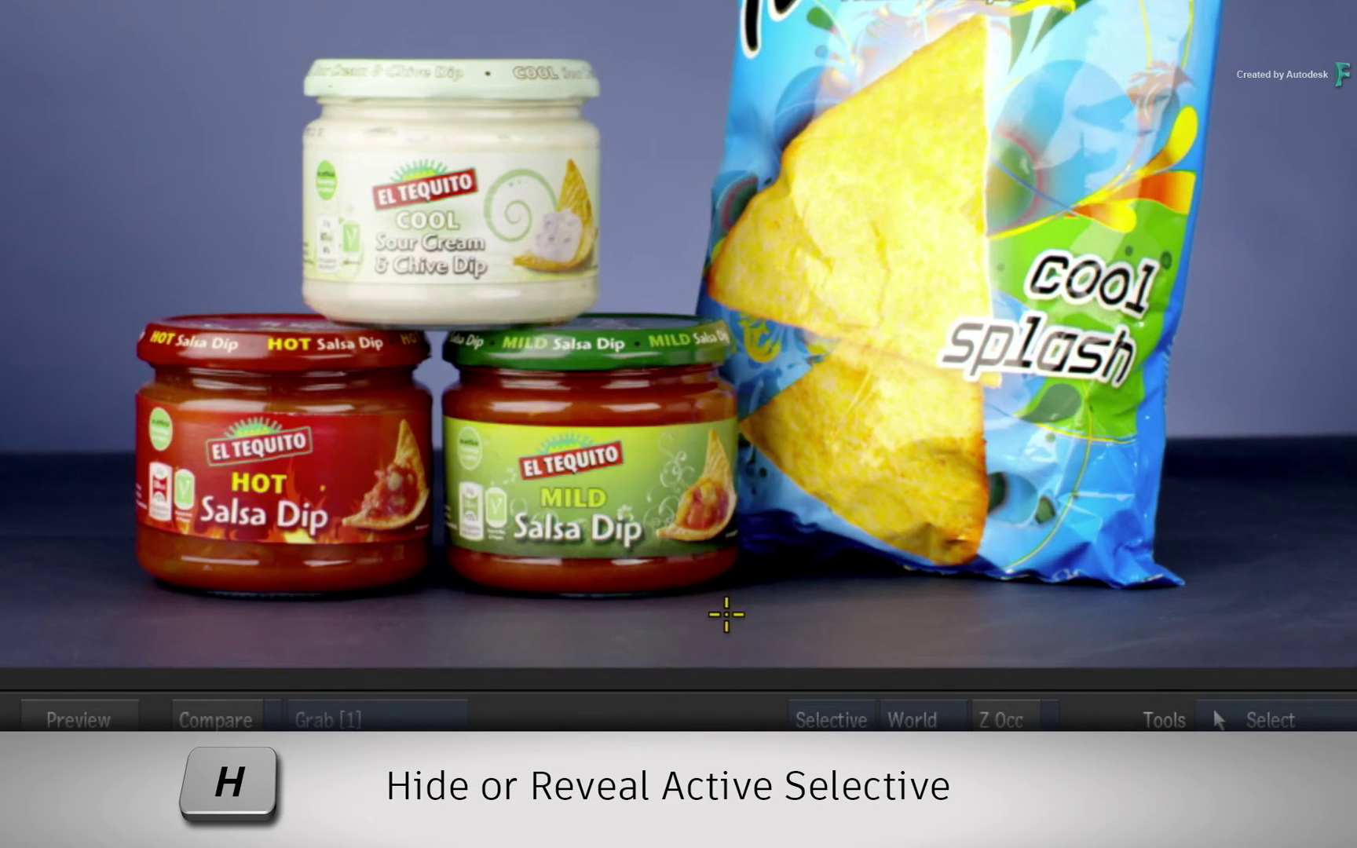
key("h")
key("h")
key("h")
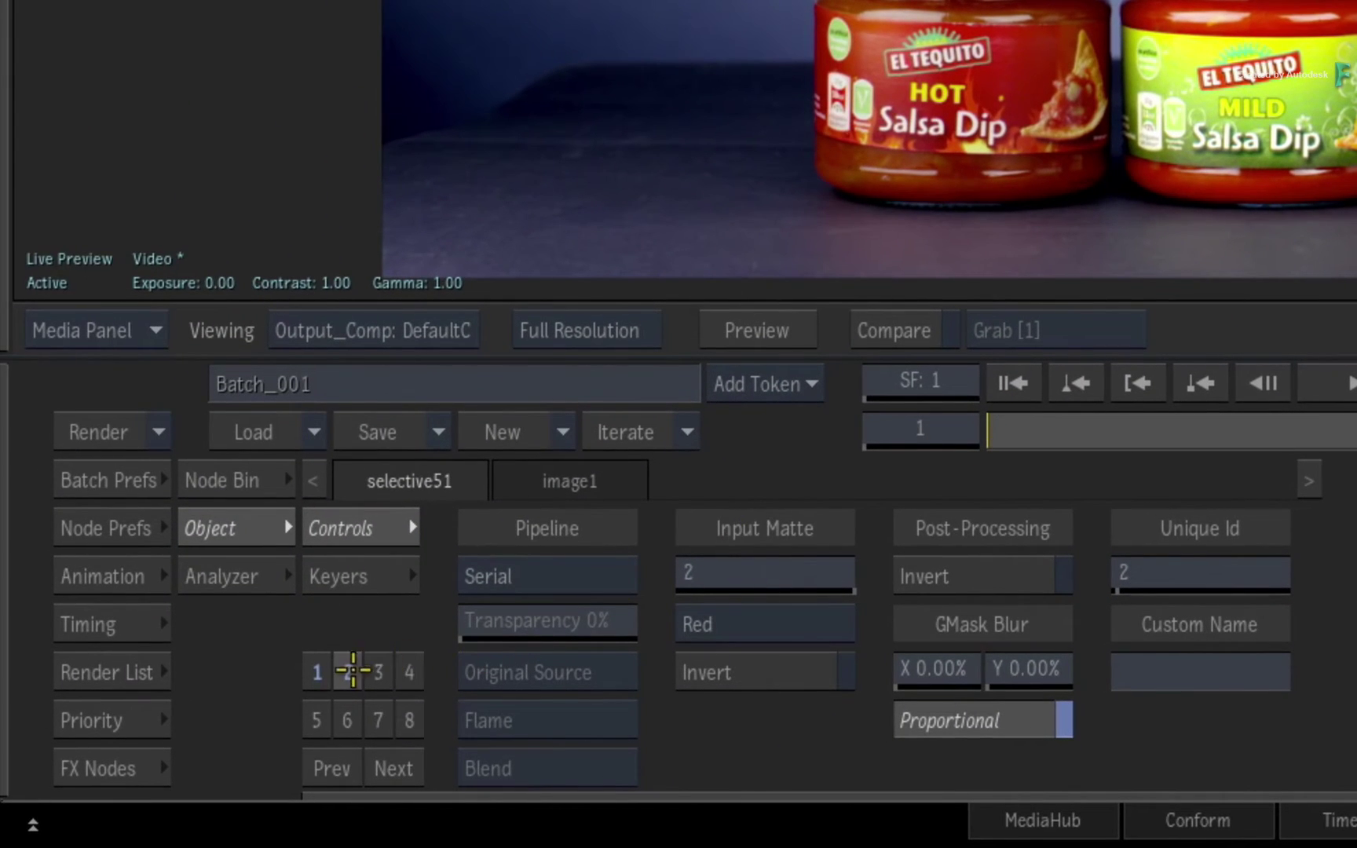
Attach the StingrayBloomSFX Matchbox effect to selective51 via Add Selective FX.
right_click(348, 673)
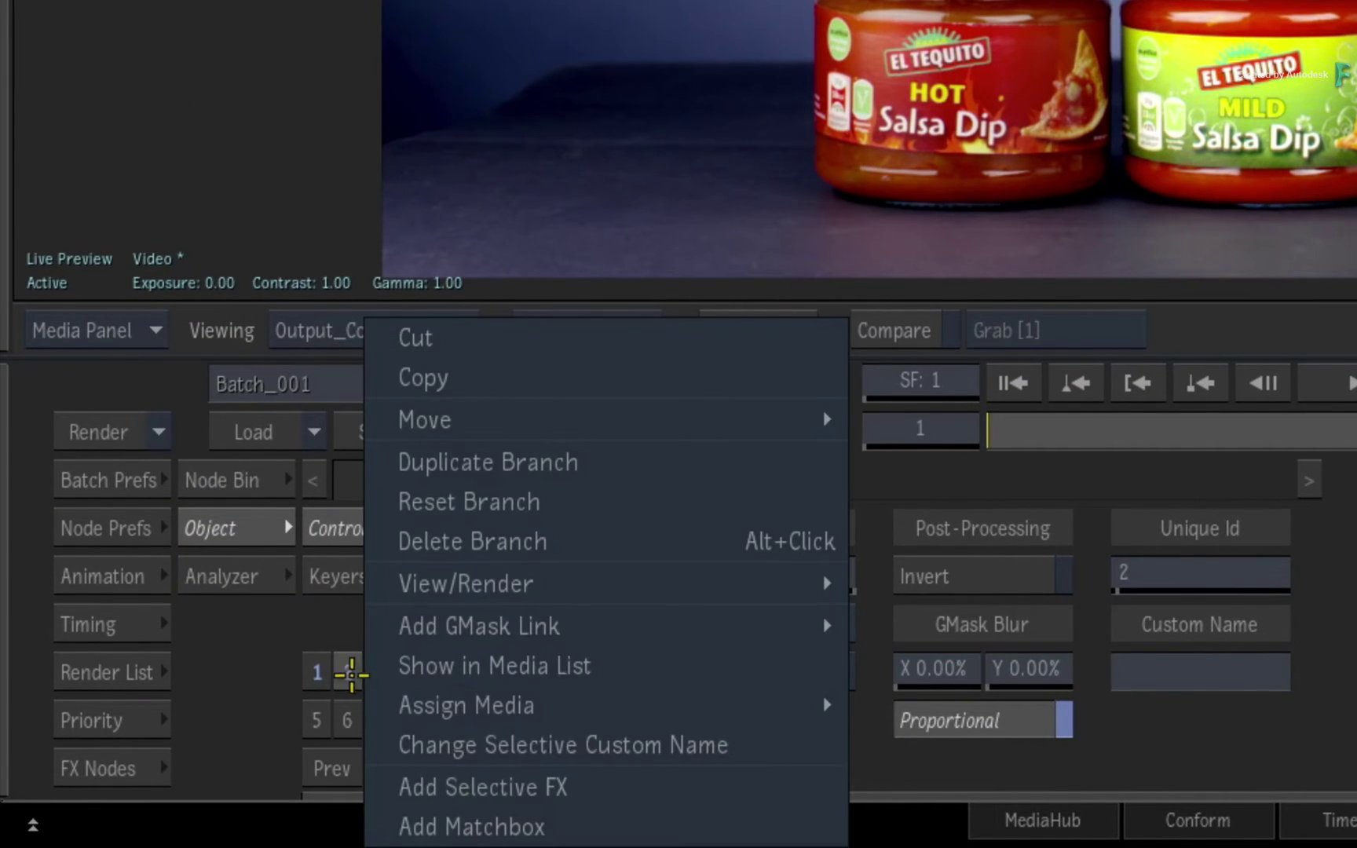
left_click(404, 785)
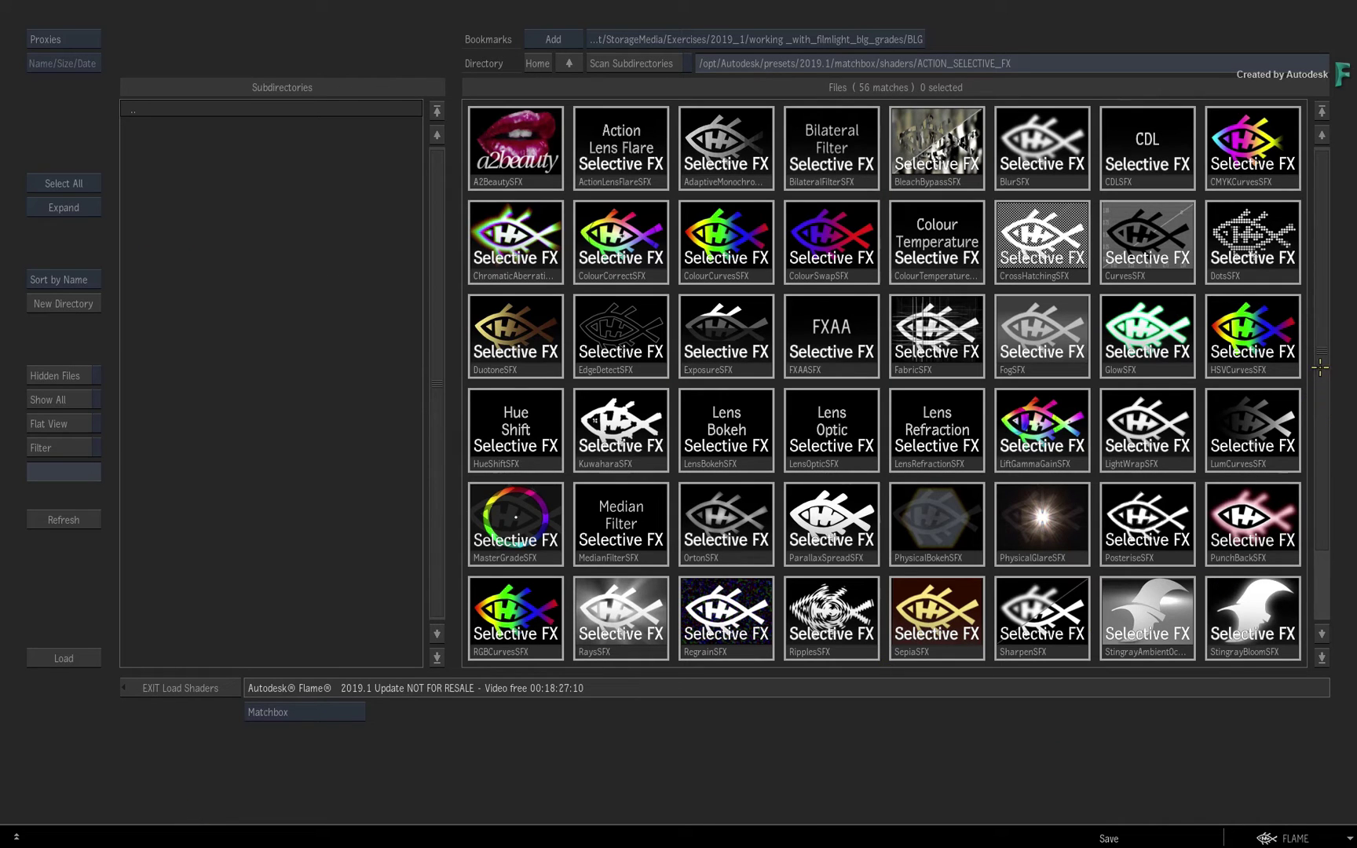
left_click_drag(1320, 367, 1314, 480)
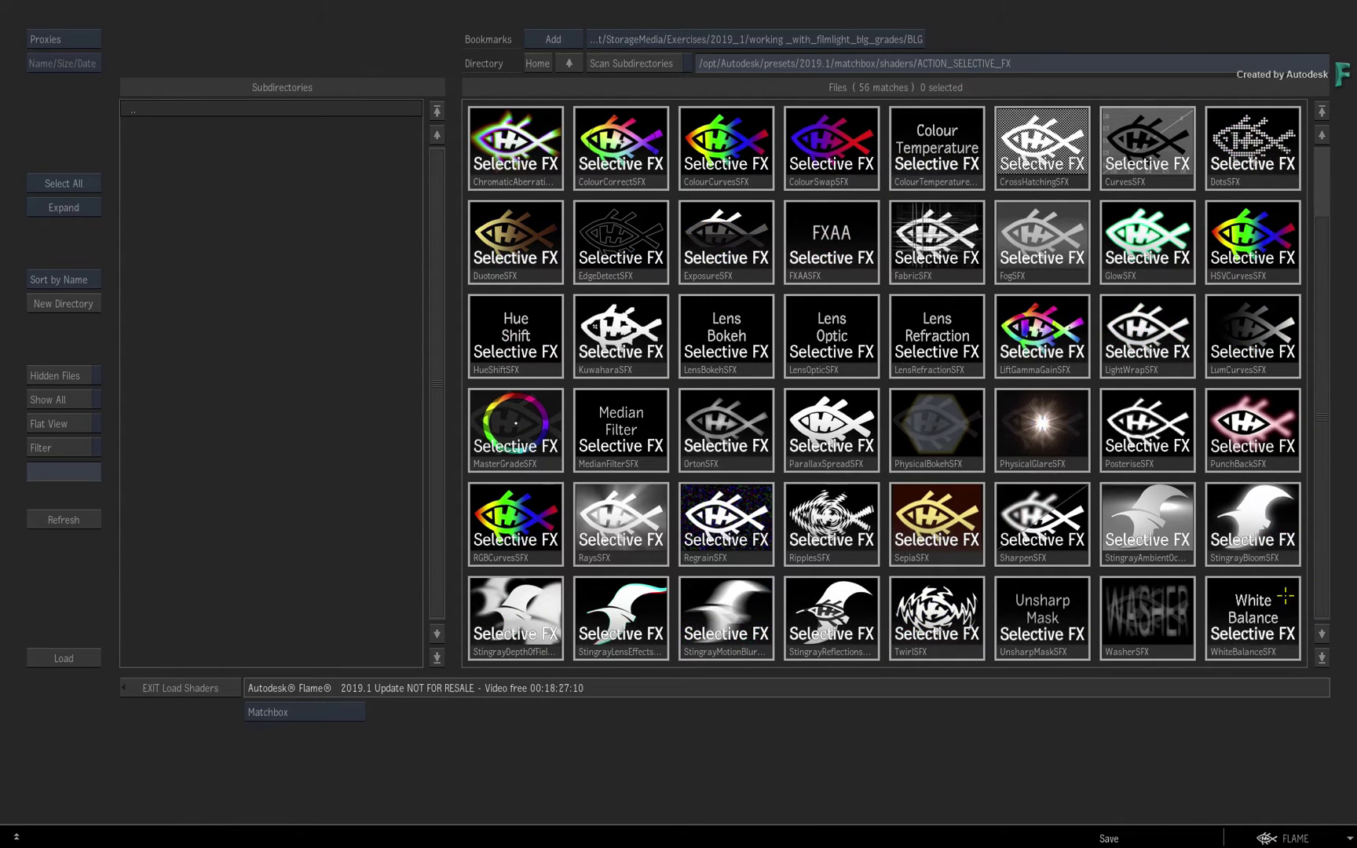
double_click(1242, 511)
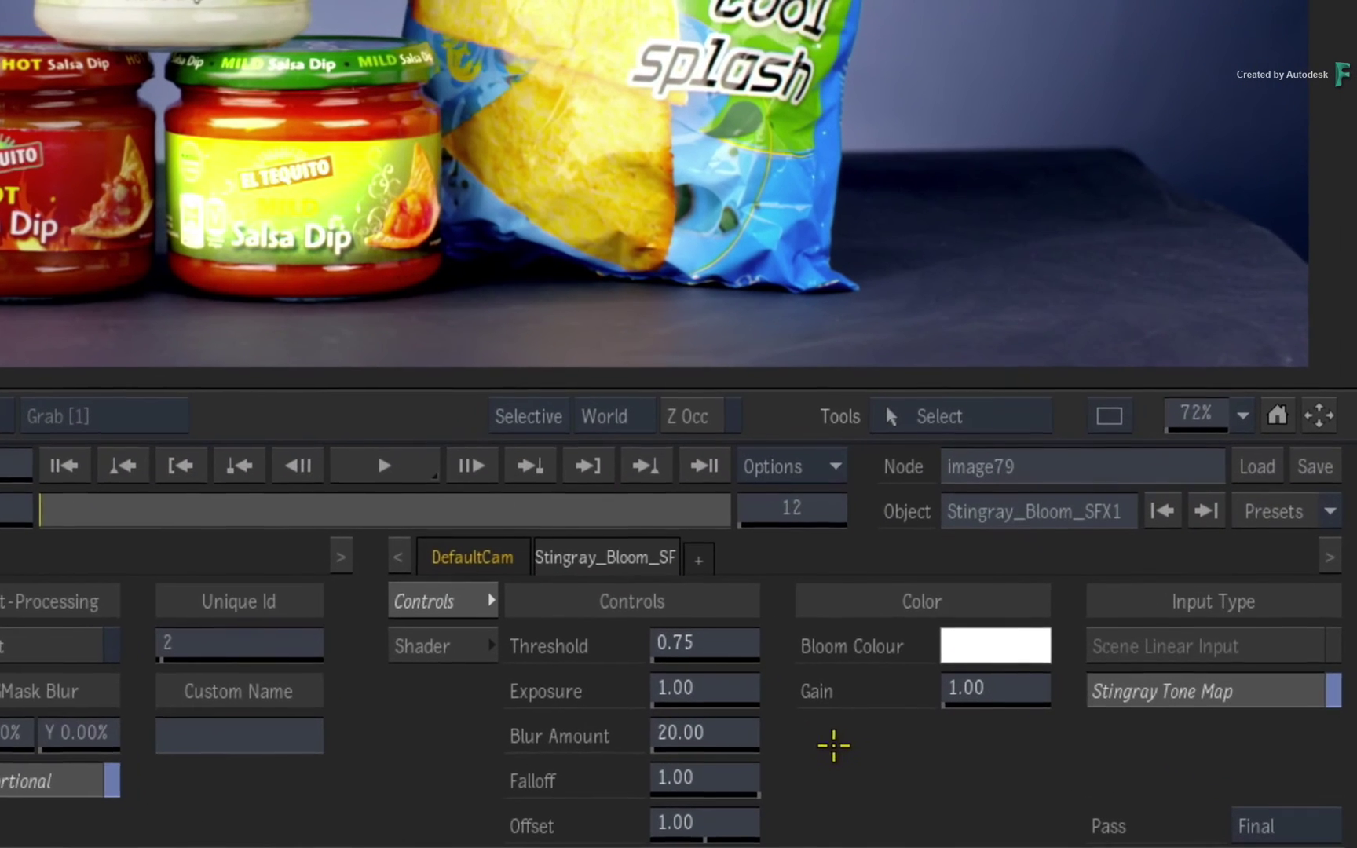
Set the Stingray Bloom exposure to 1.29 and gain to 1.91, and raise its threshold.
left_click_drag(698, 685, 732, 688)
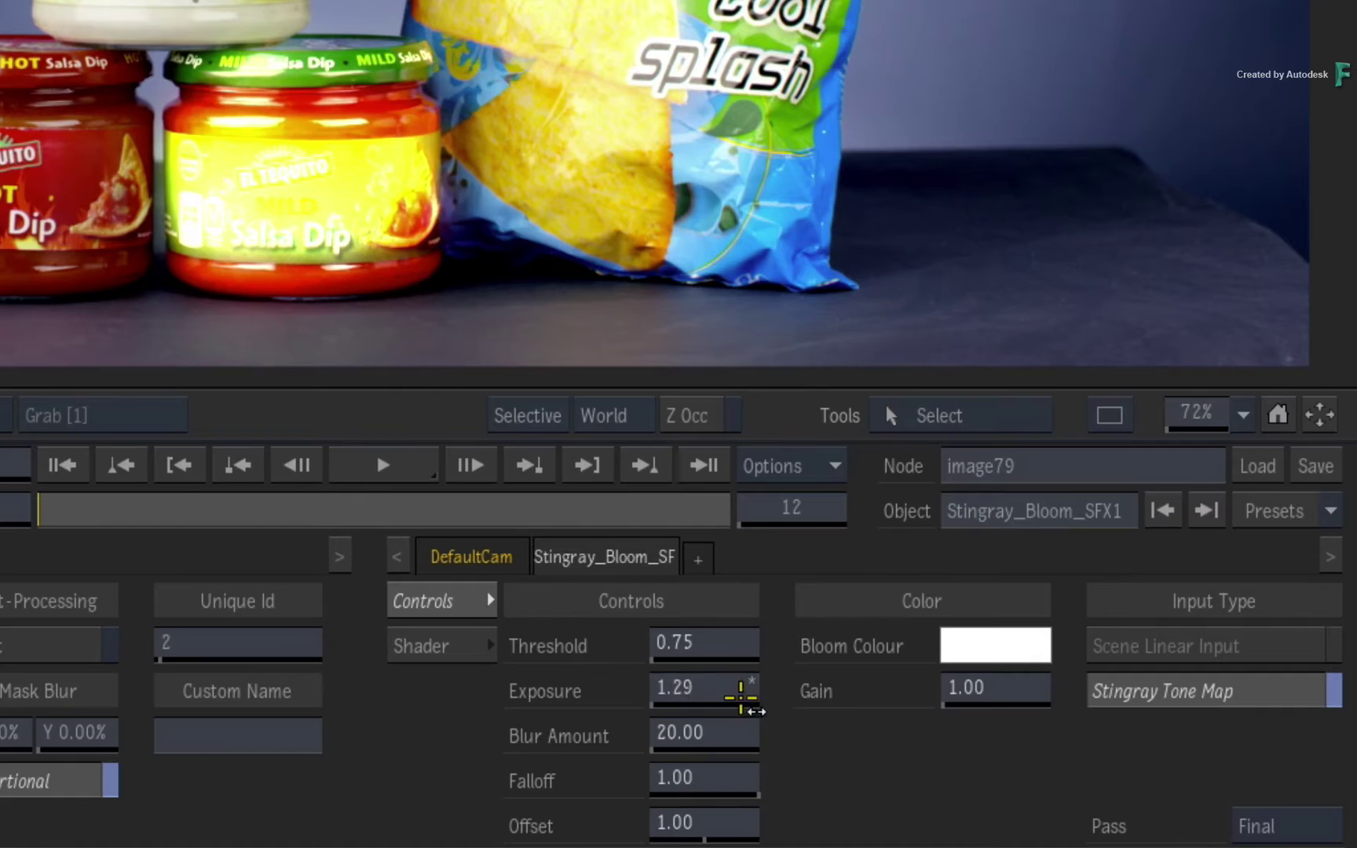
left_click_drag(963, 691, 1087, 661)
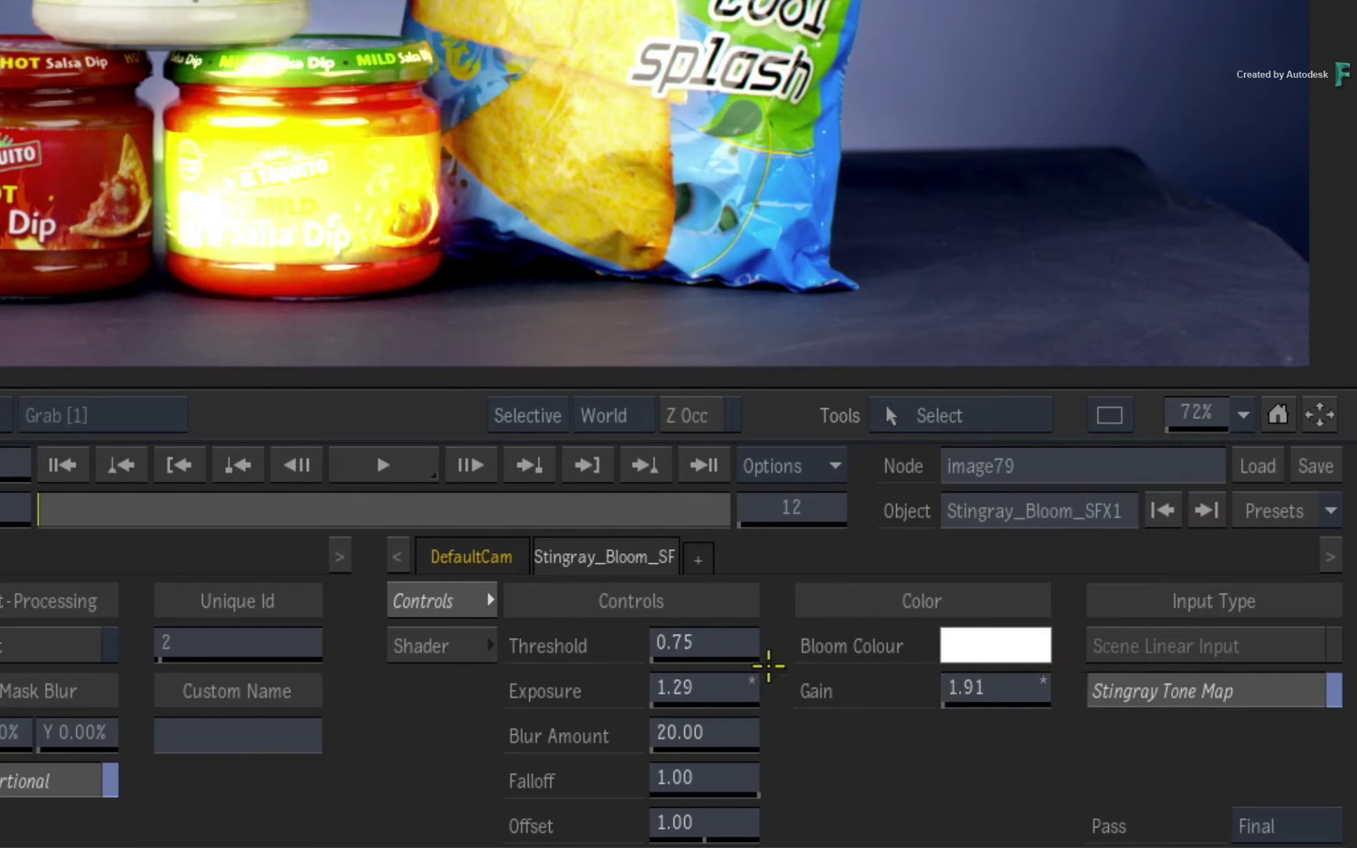
left_click_drag(712, 642, 785, 632)
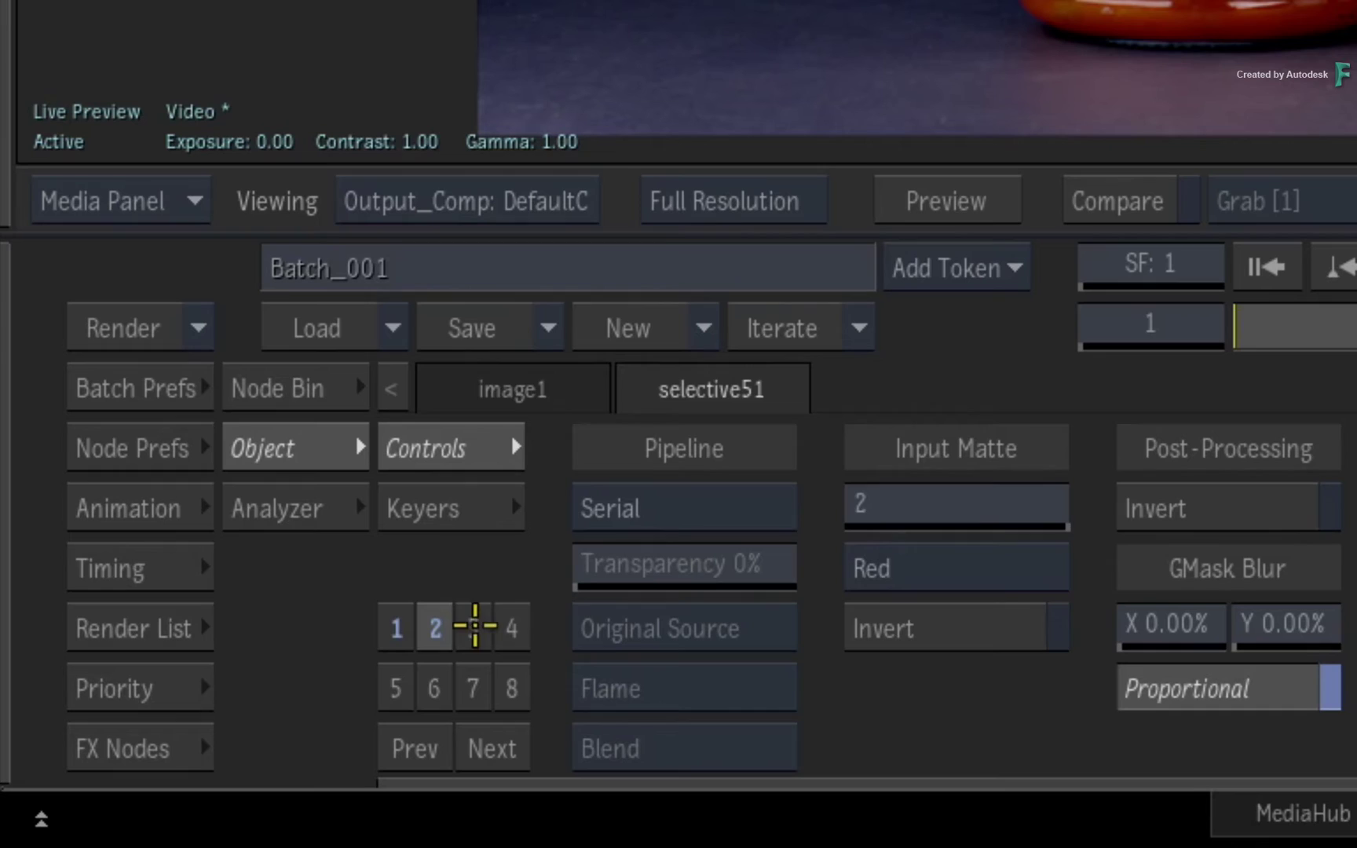
Add selective52 with input 2's Green channel as its matte, checking the matte view.
left_click(474, 629)
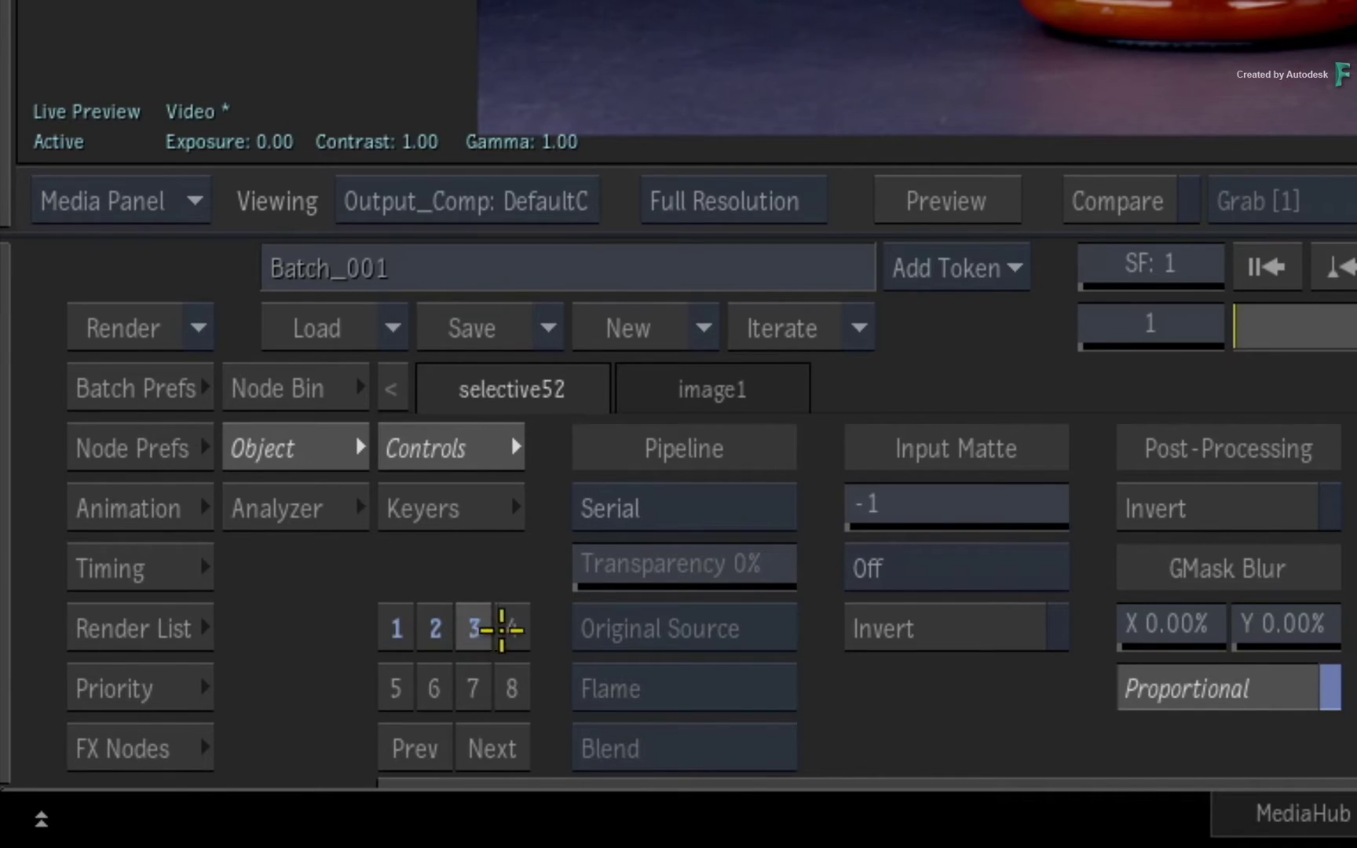
left_click_drag(943, 502, 1144, 521)
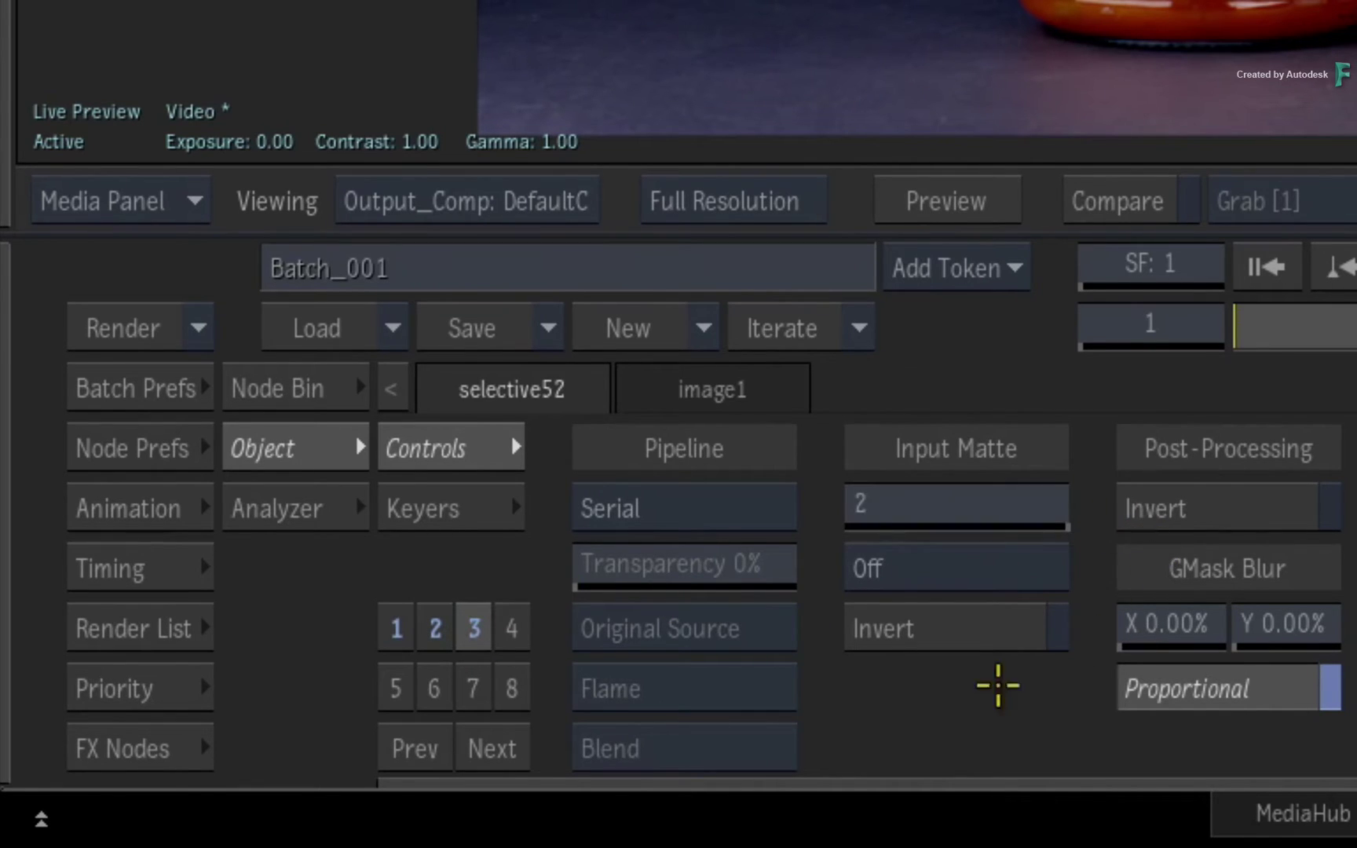
left_click(1009, 569)
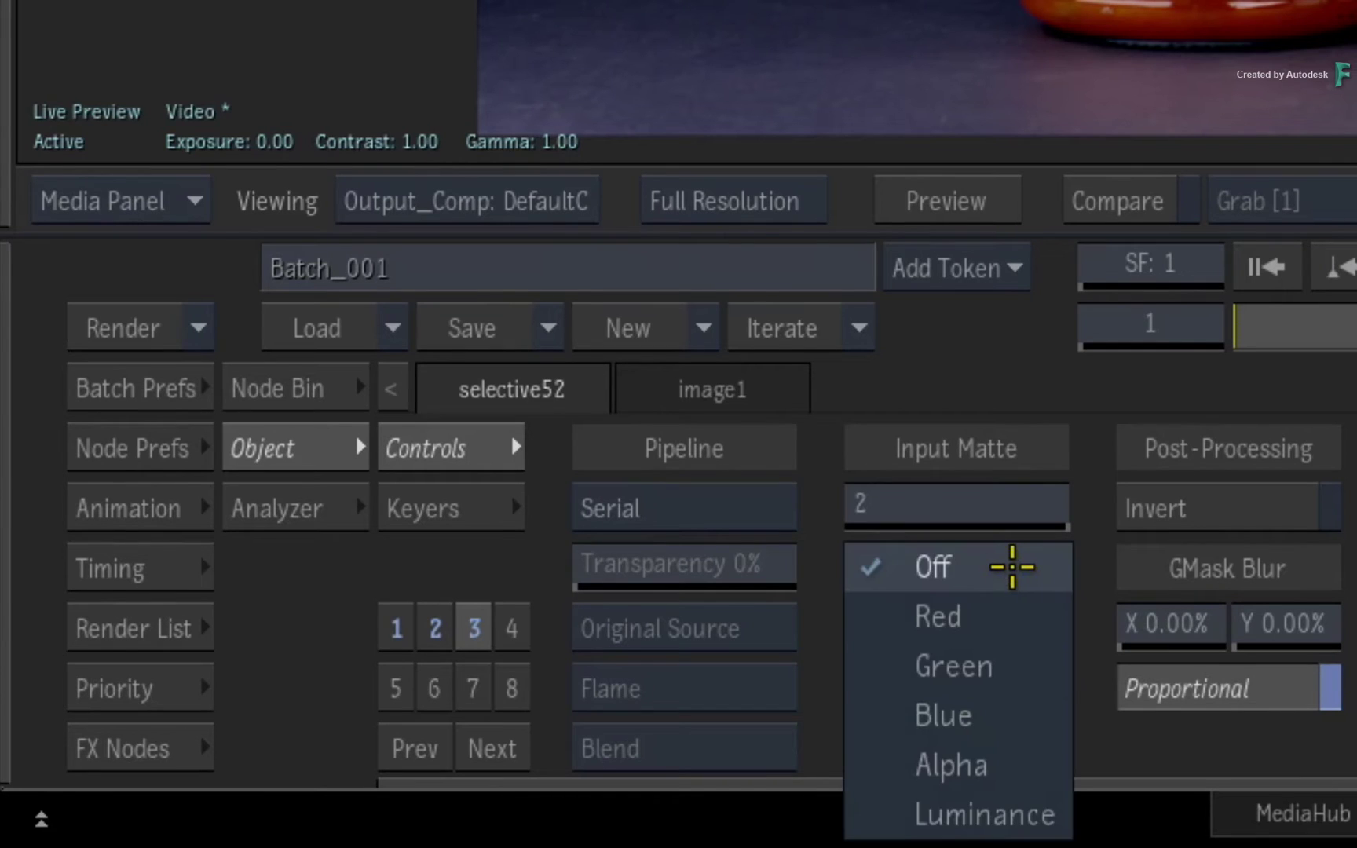
left_click(1001, 667)
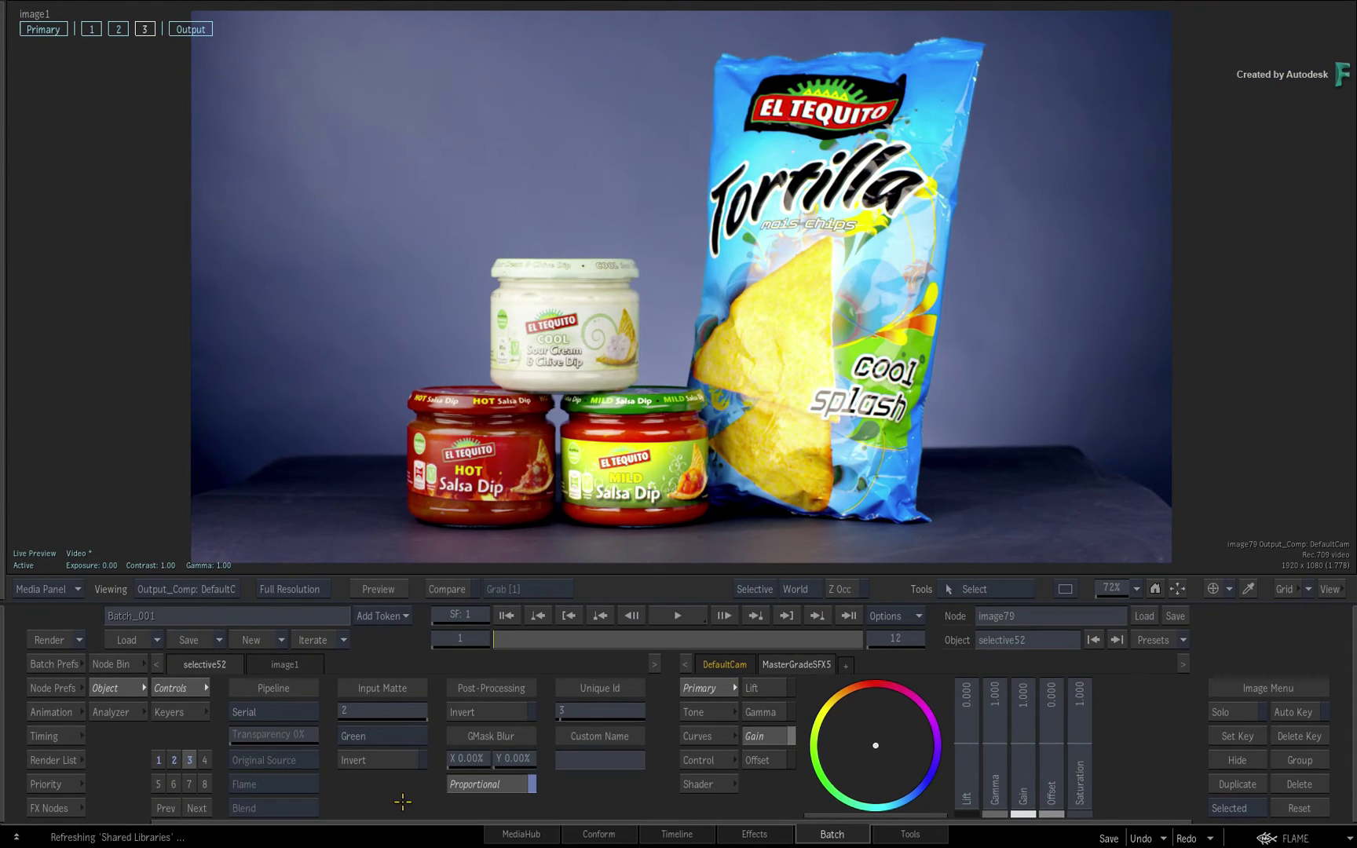
key("F8")
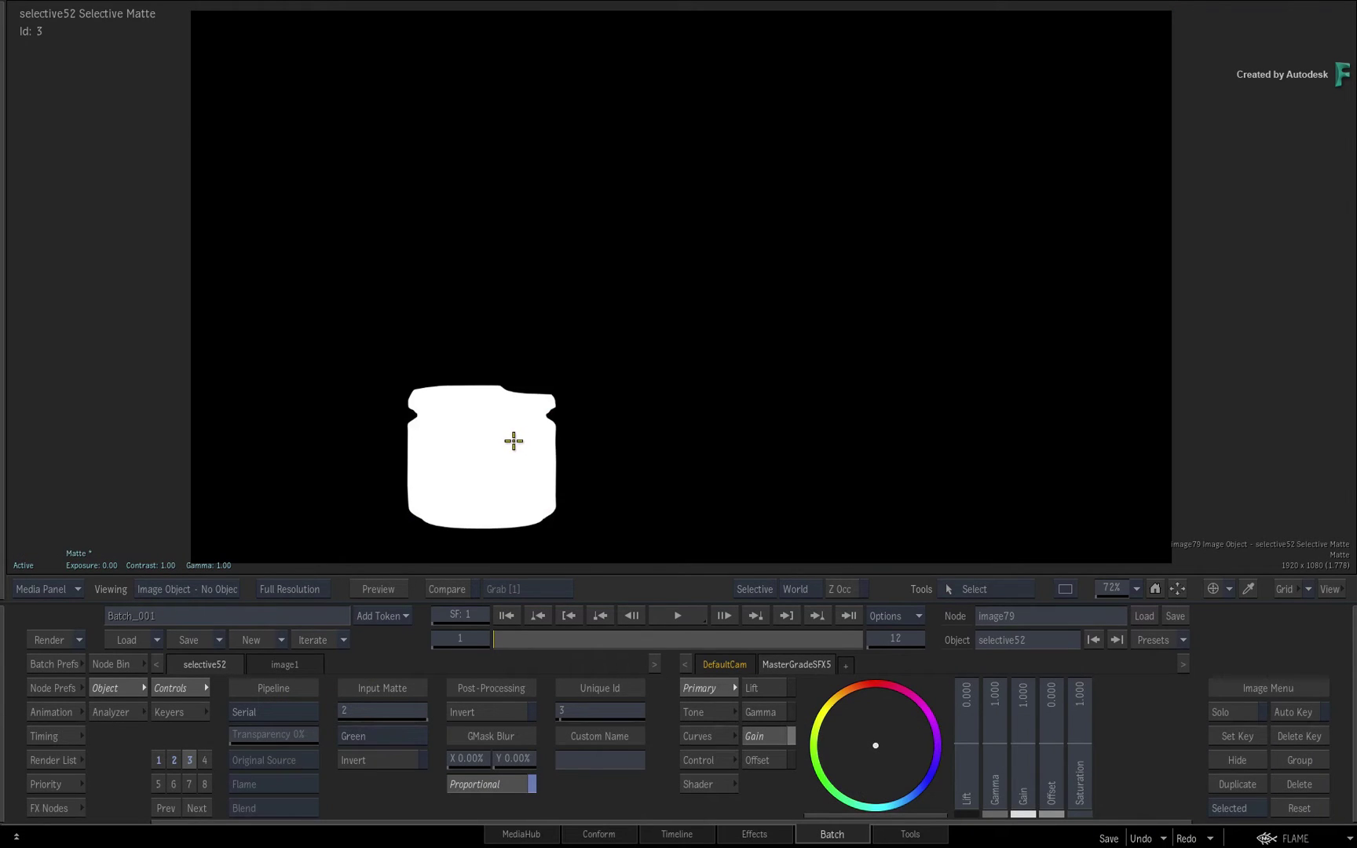
key("F4")
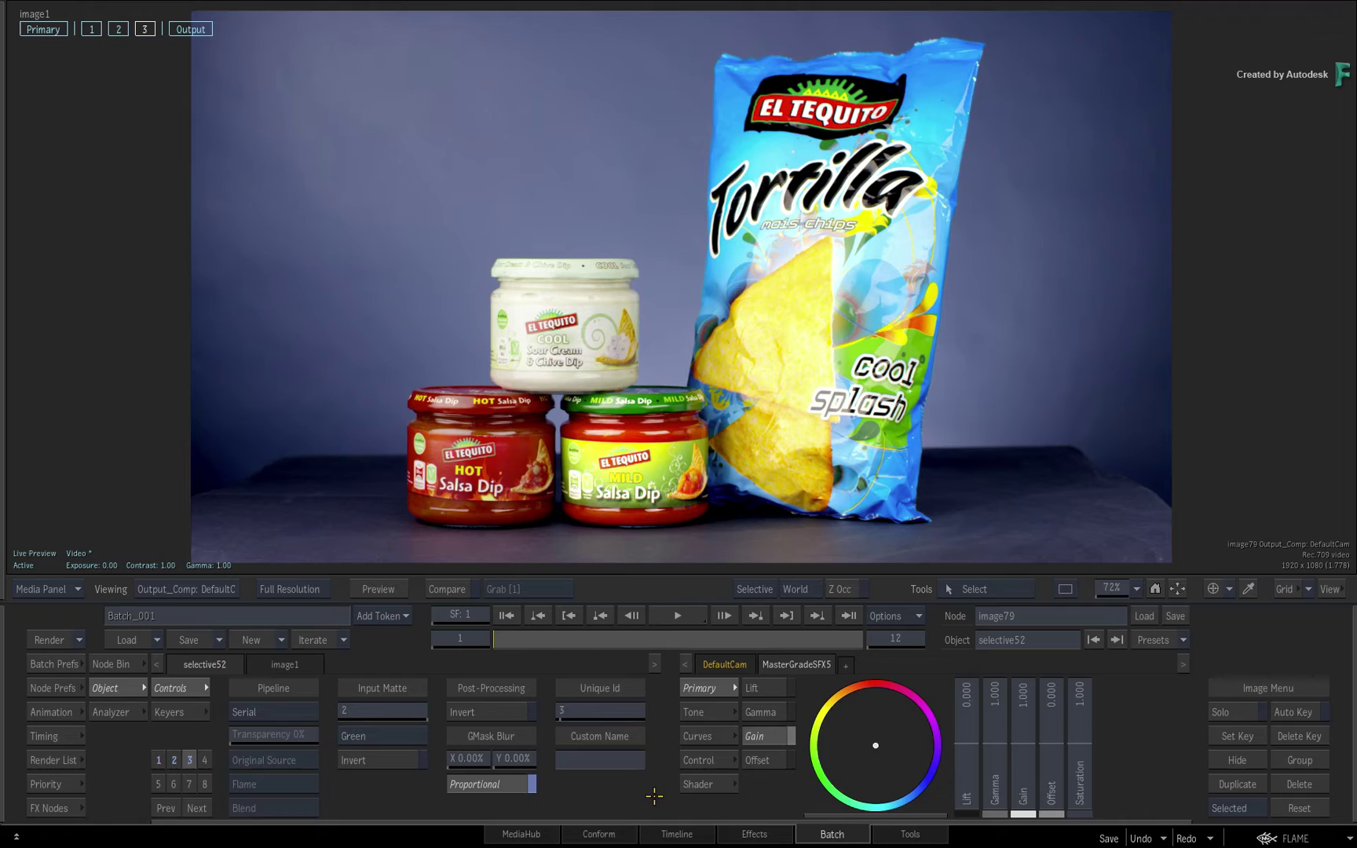
In image79's internal schematic, spread out the grade and bloom nodes and delete MasterGradeSFX5.
key("alt+2")
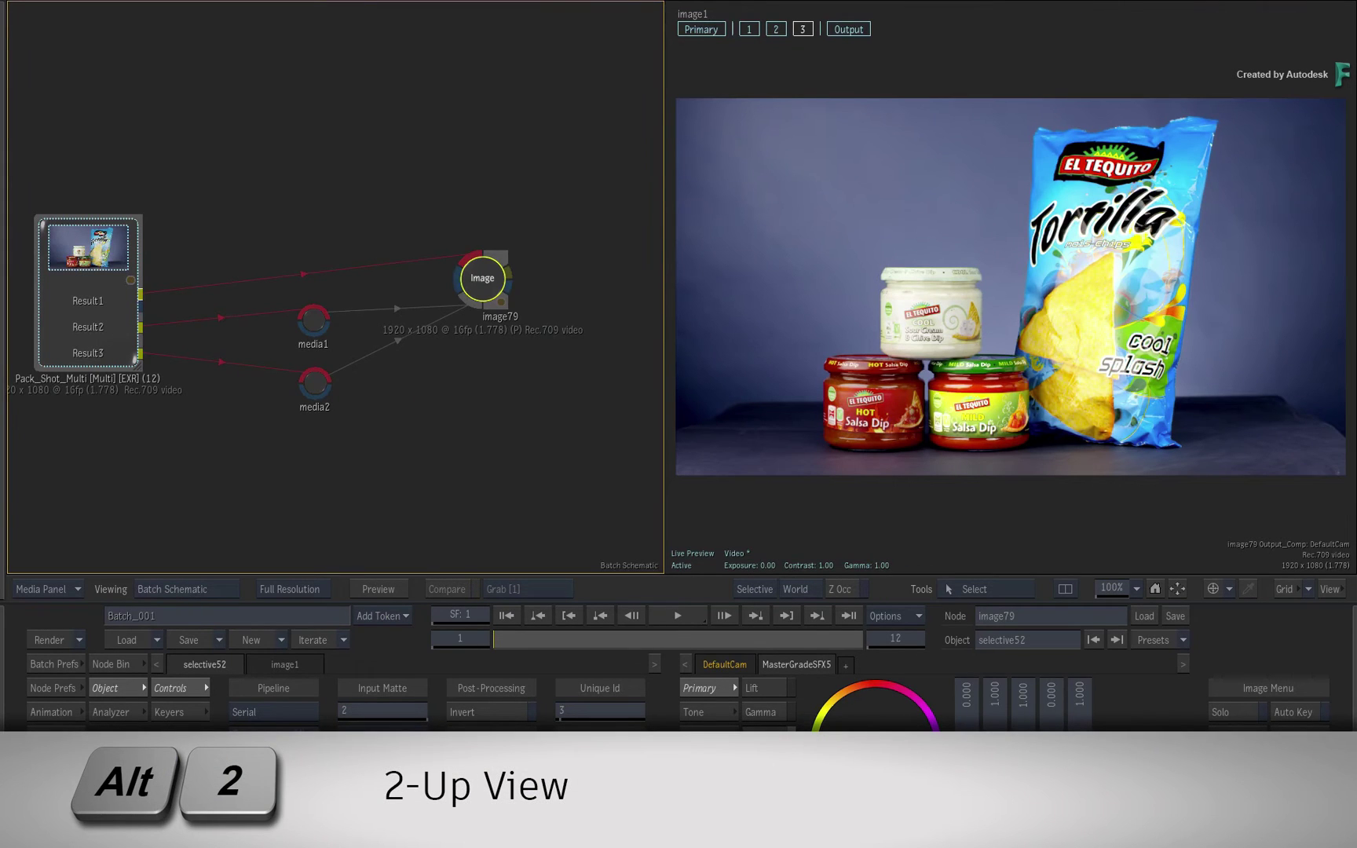
double_click(479, 283)
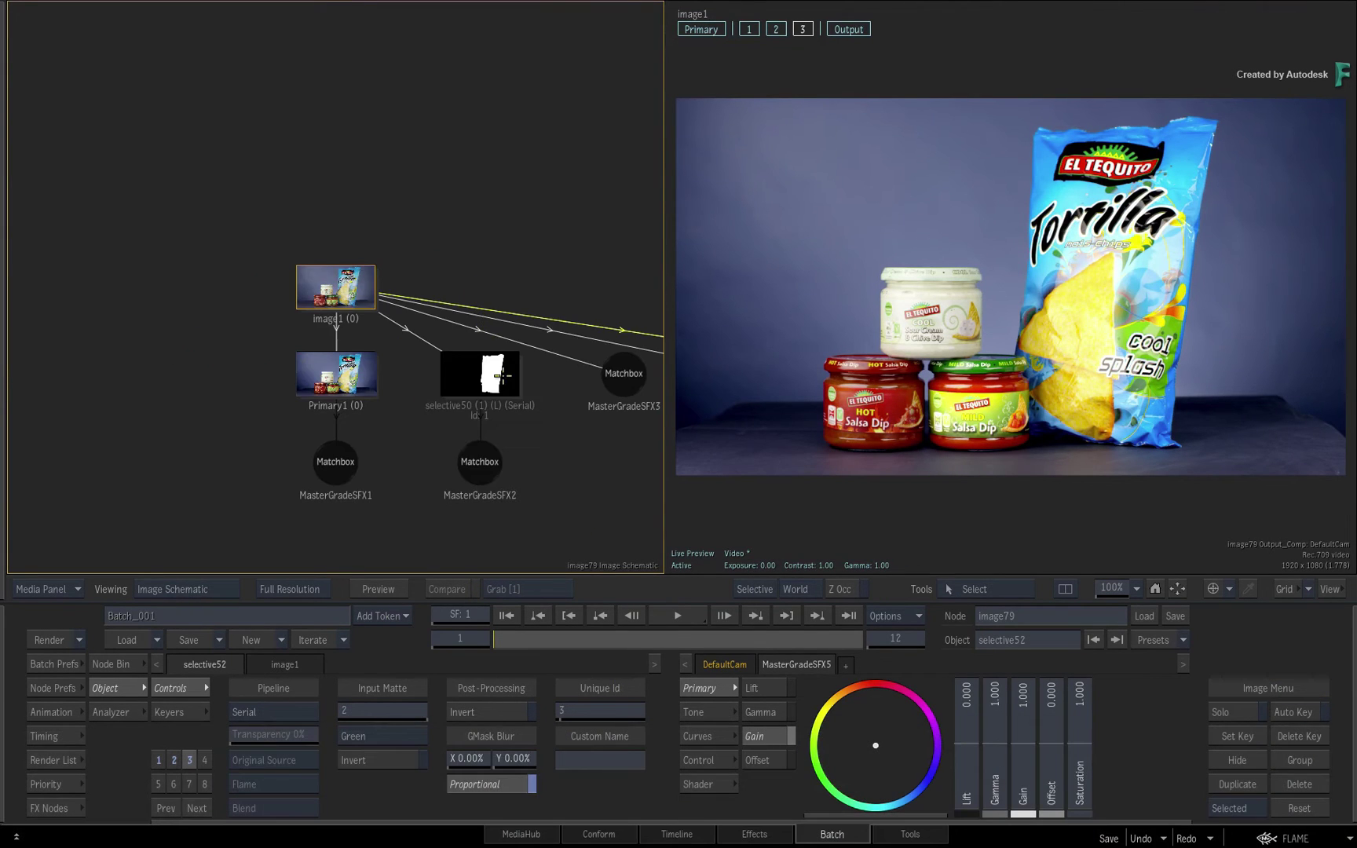
key("asciitilde")
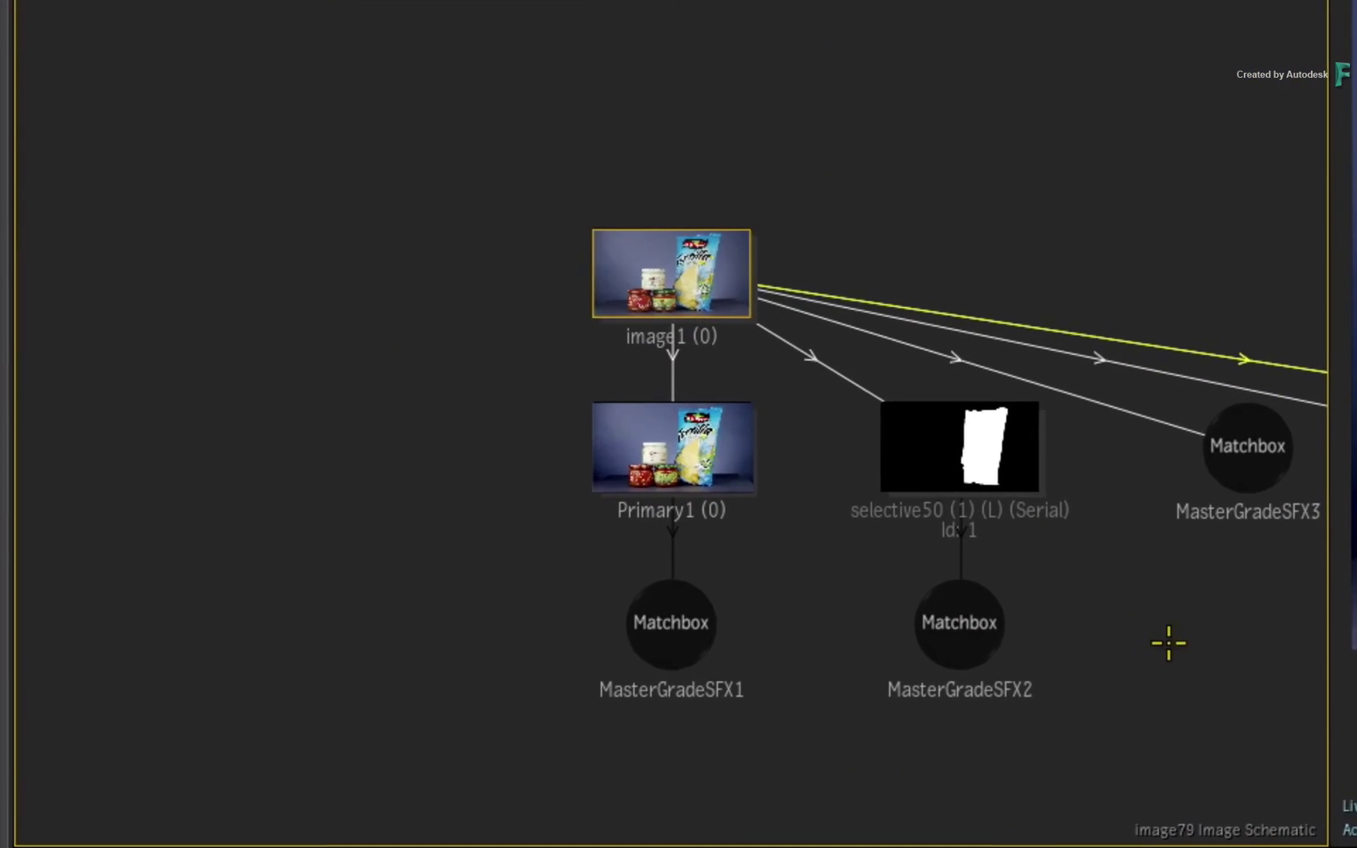
left_click_drag(1169, 643, 533, 487)
left_click_drag(757, 645, 605, 693)
left_click(805, 516)
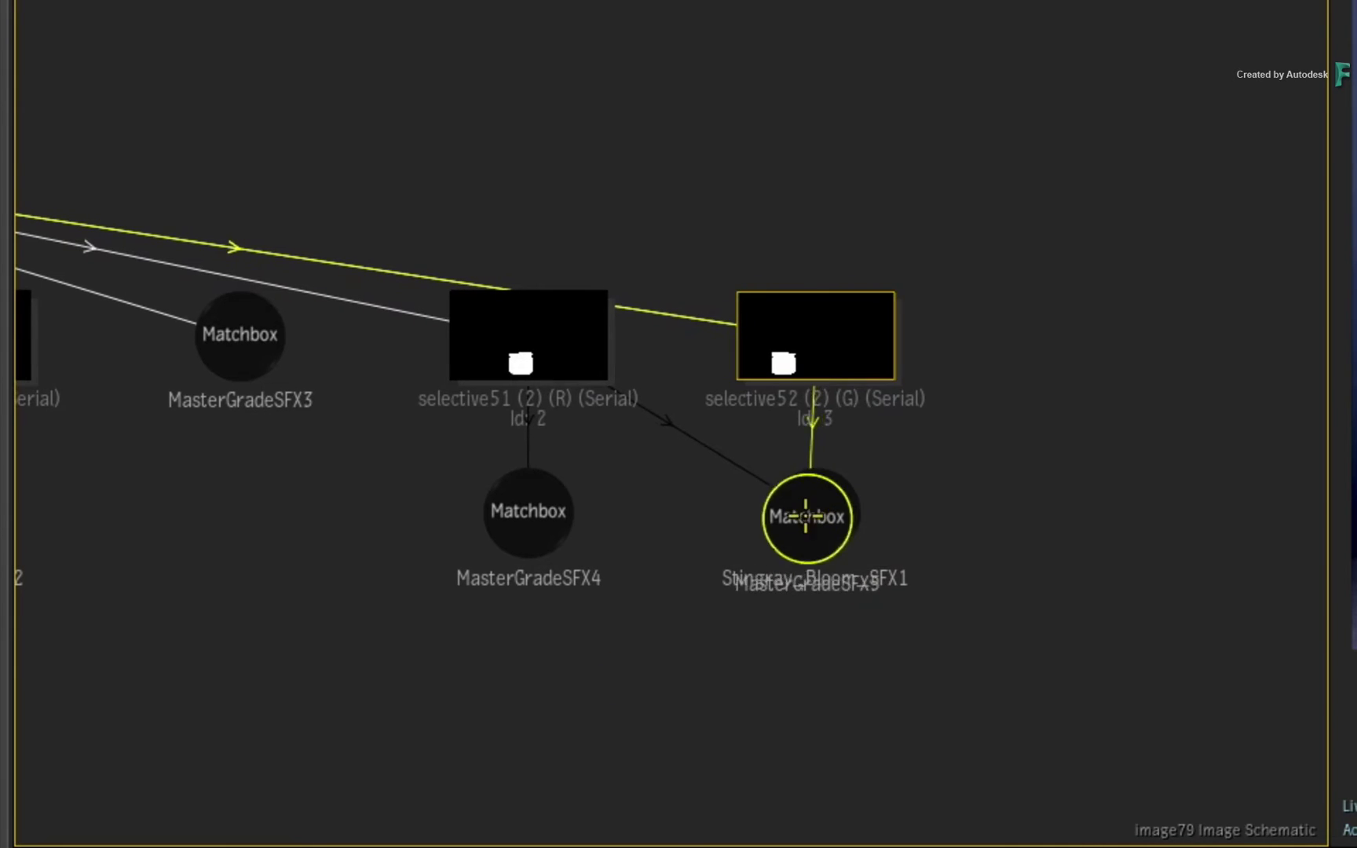
mouse_move(805, 516)
left_mouse_down()
mouse_move(570, 642)
mouse_move(1071, 485)
left_mouse_up()
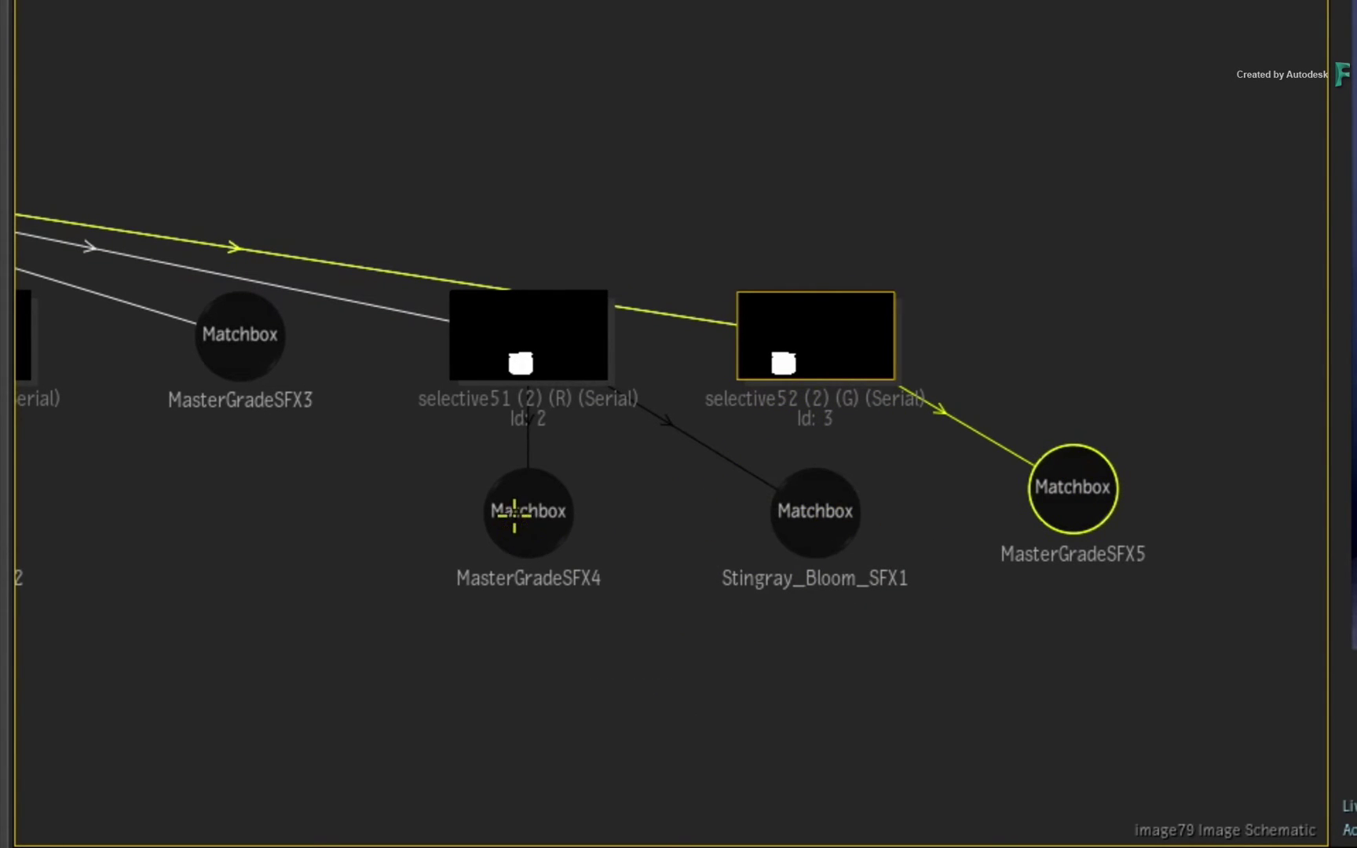
left_click_drag(515, 515, 313, 525)
mouse_move(808, 514)
left_mouse_down()
mouse_move(628, 558)
mouse_move(637, 594)
left_mouse_up()
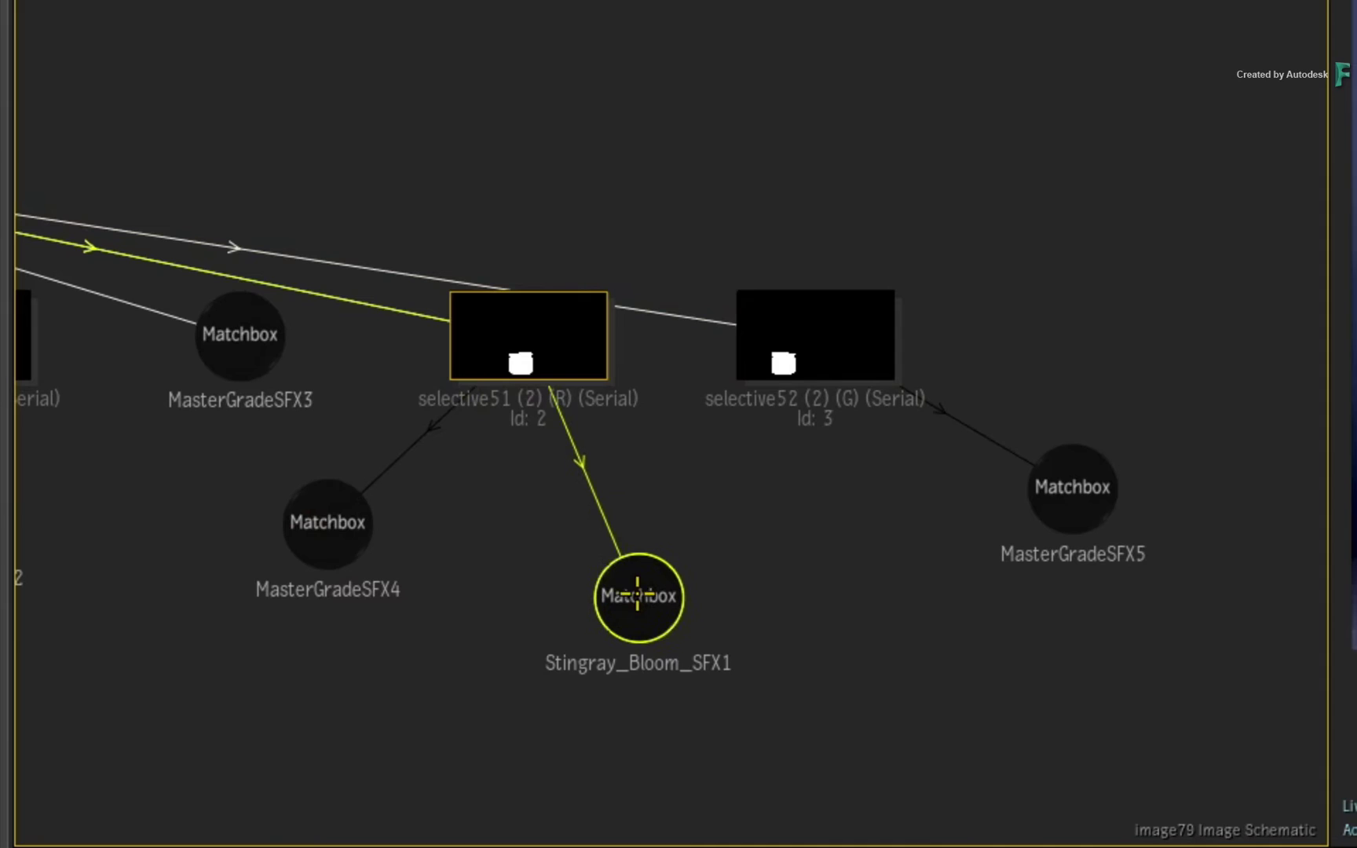
left_click_drag(327, 521, 322, 581)
mouse_move(1050, 479)
left_mouse_down()
mouse_move(824, 563)
mouse_move(812, 547)
mouse_move(866, 551)
mouse_move(779, 846)
left_mouse_up()
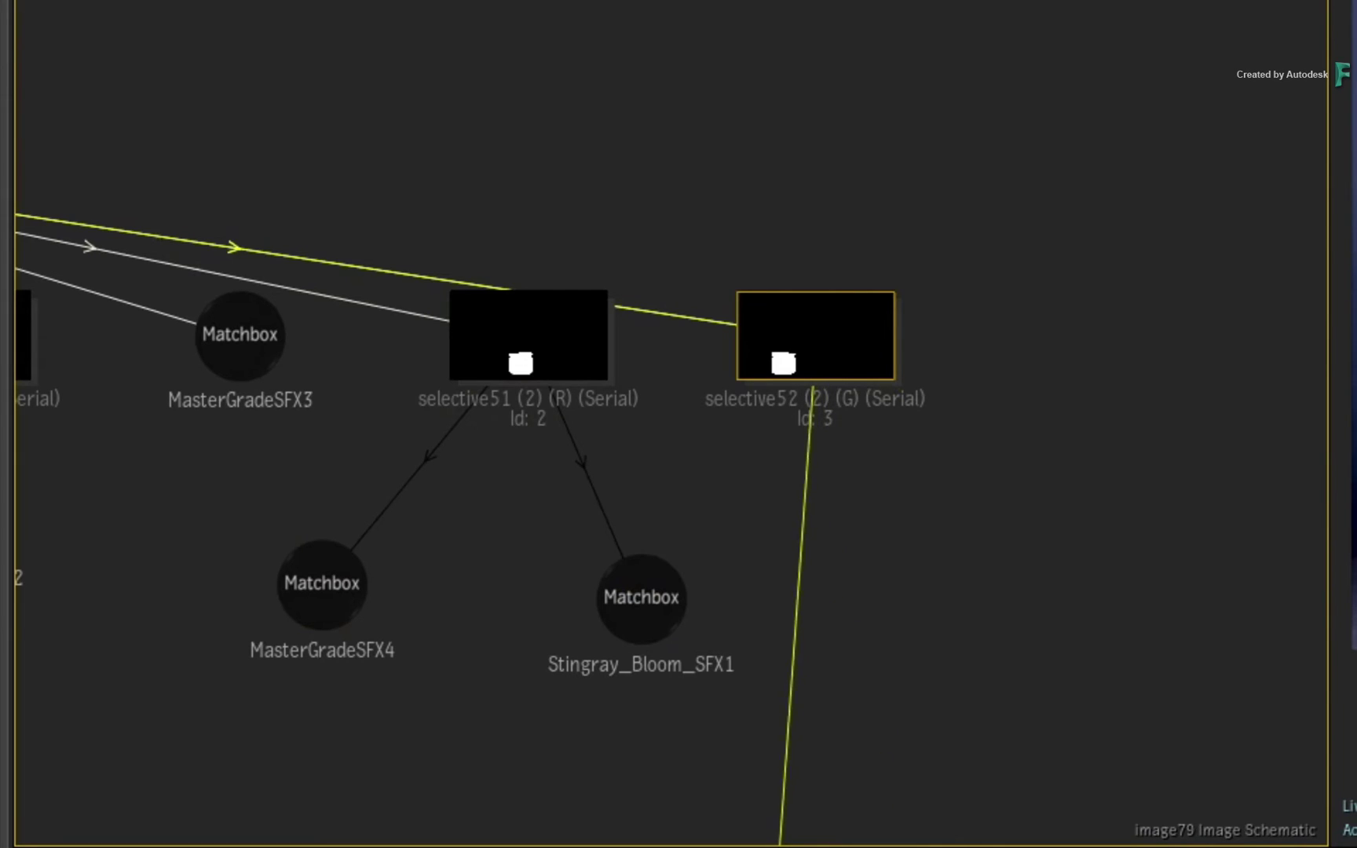
key("Delete")
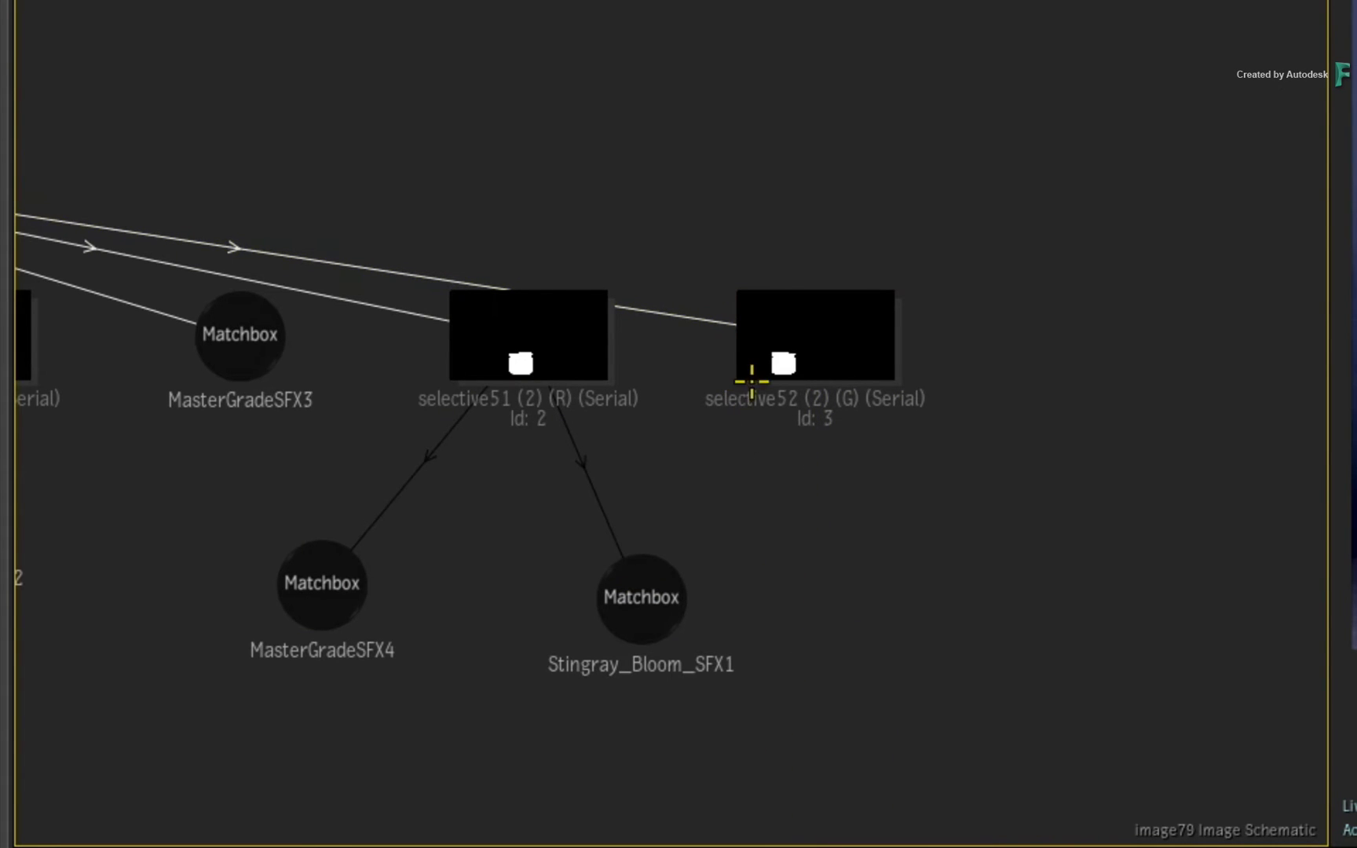
Connect selective52 to both MasterGradeSFX4 and the Stingray bloom effect.
left_click_drag(742, 369, 326, 569)
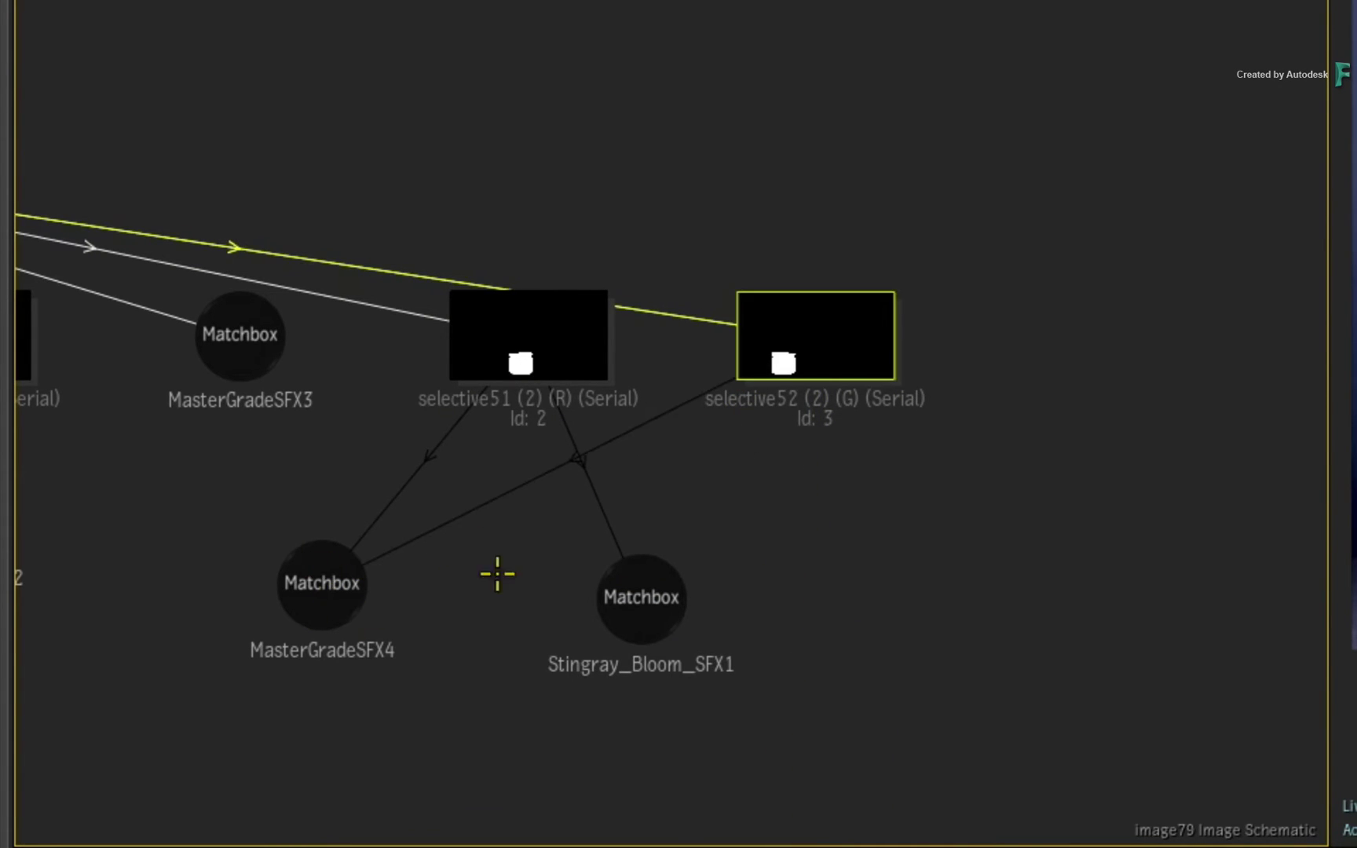
left_click_drag(757, 363, 640, 581)
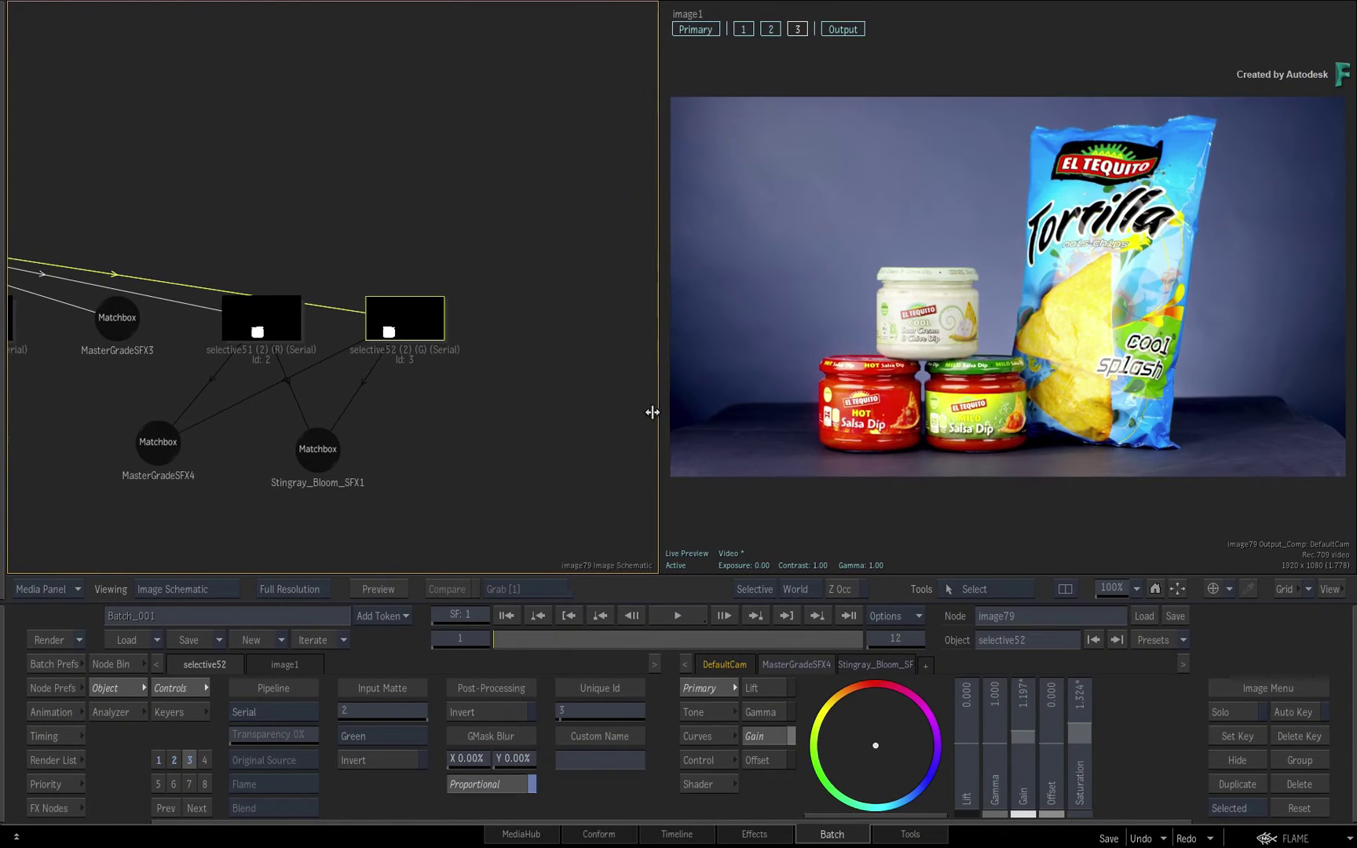
left_click_drag(656, 409, 480, 424)
left_click_drag(363, 455, 399, 452)
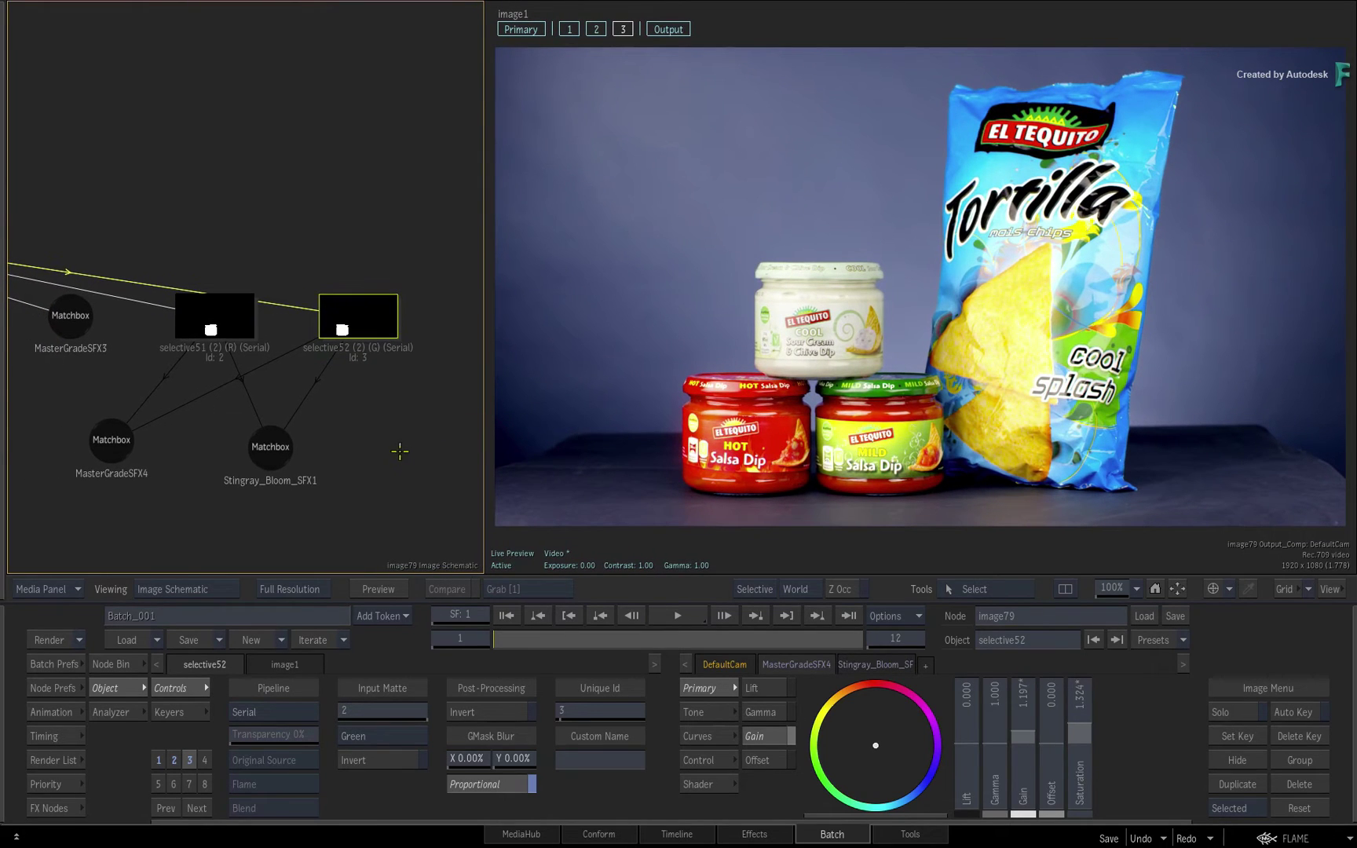
Review the bloom and MasterGradeSFX4 settings, toggling the jar grade off and on to compare.
left_click(267, 449)
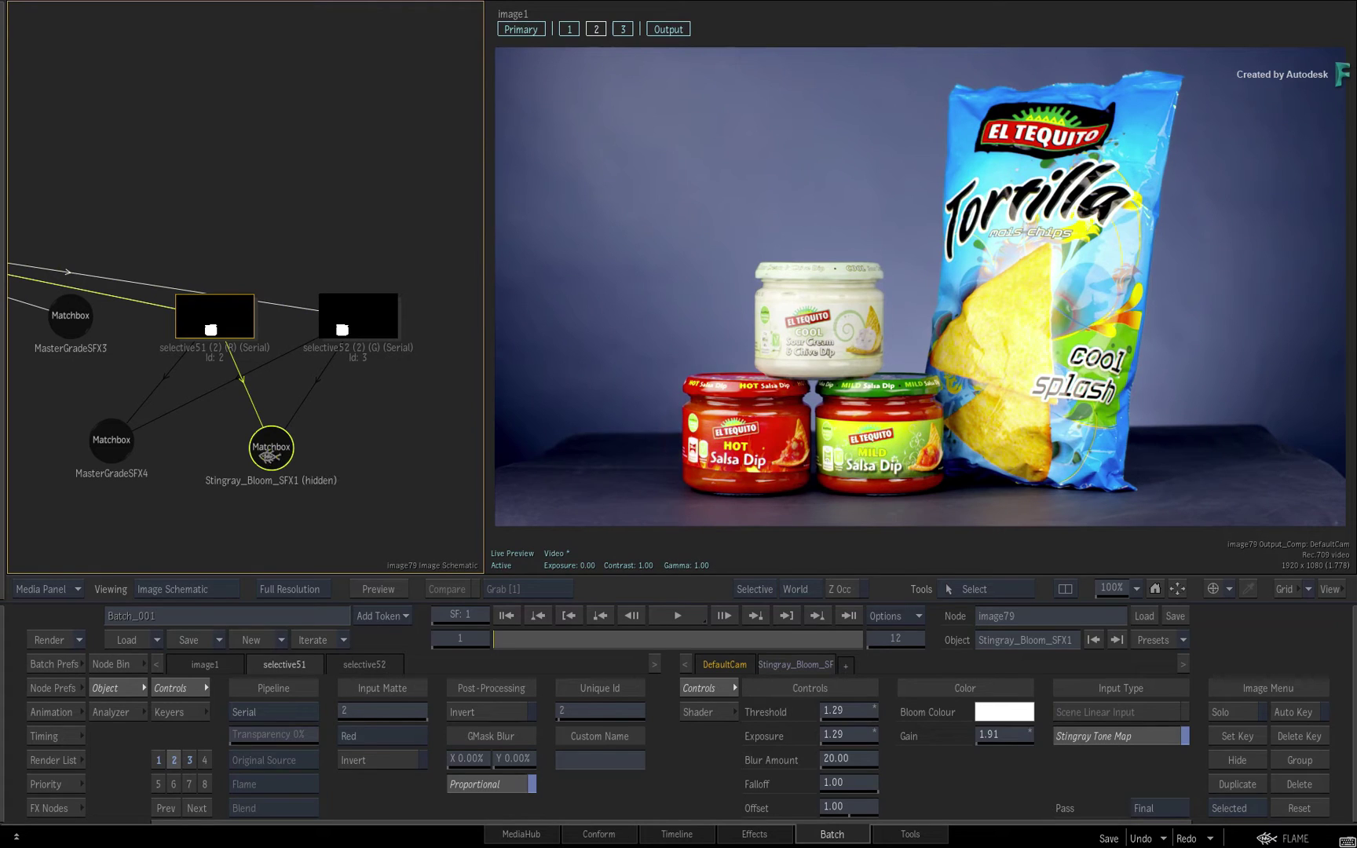
left_click(110, 444)
key("h")
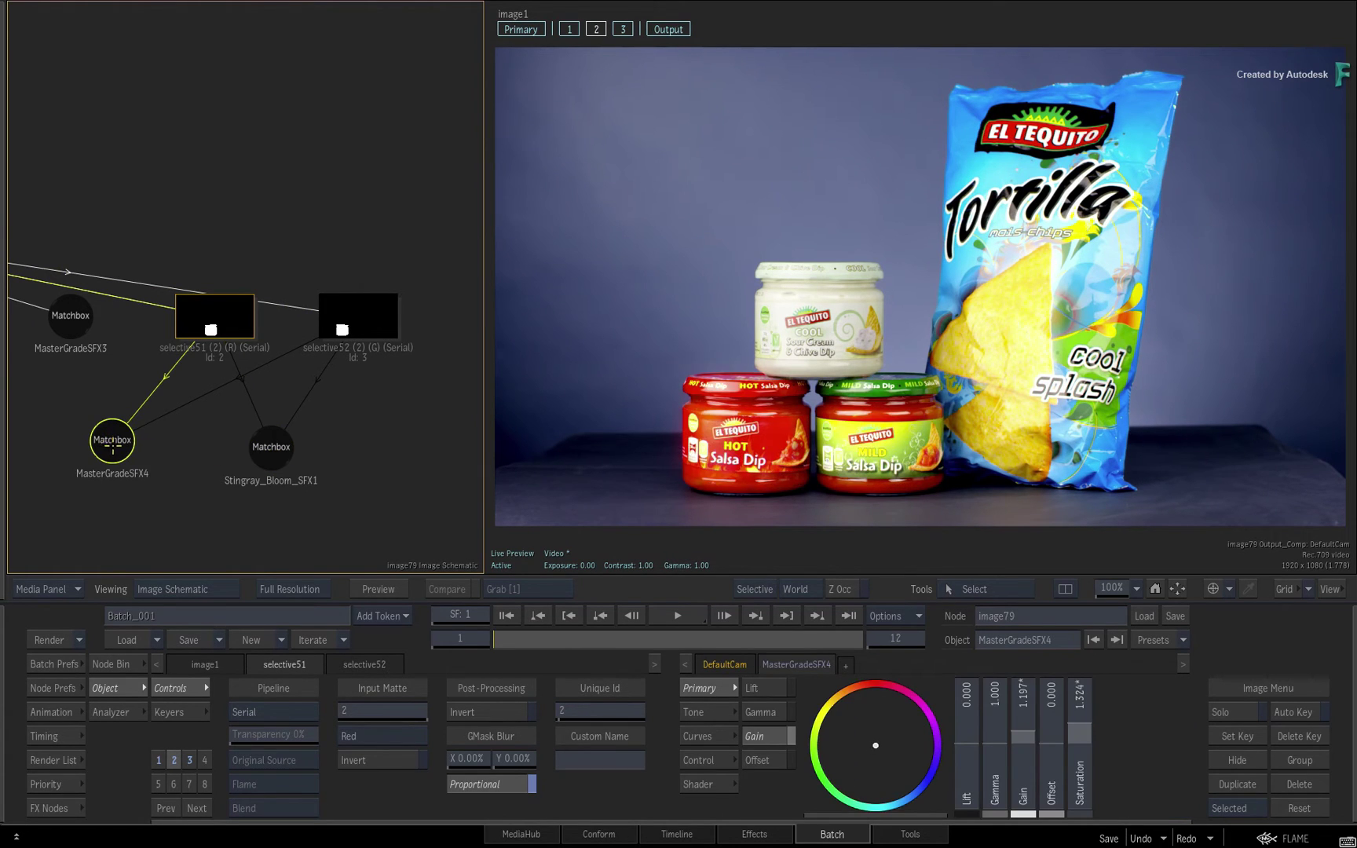
key("h")
key("h")
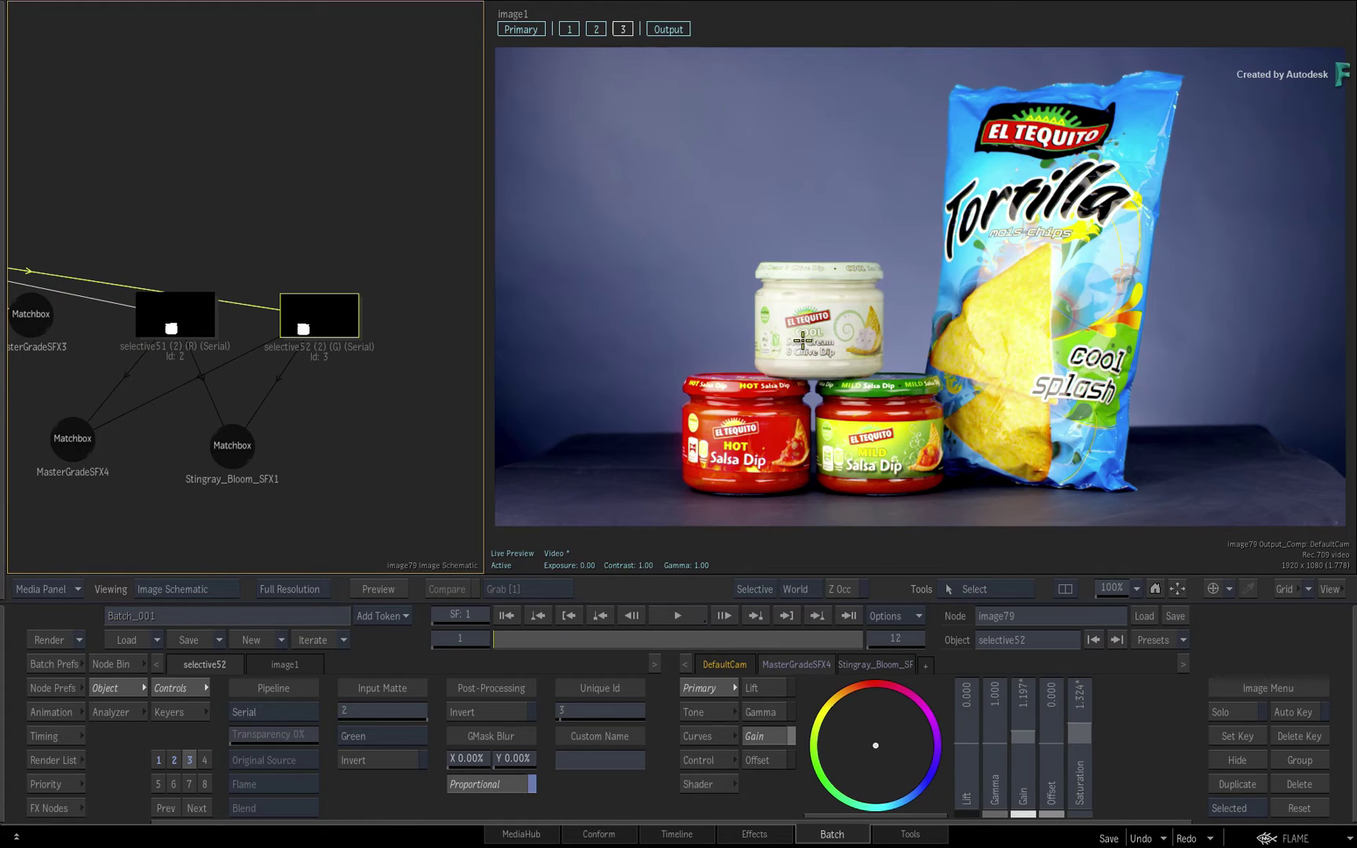
Add selective53 taking input 2's Blue channel as its matte.
left_click(204, 759)
left_click_drag(402, 475, 329, 509)
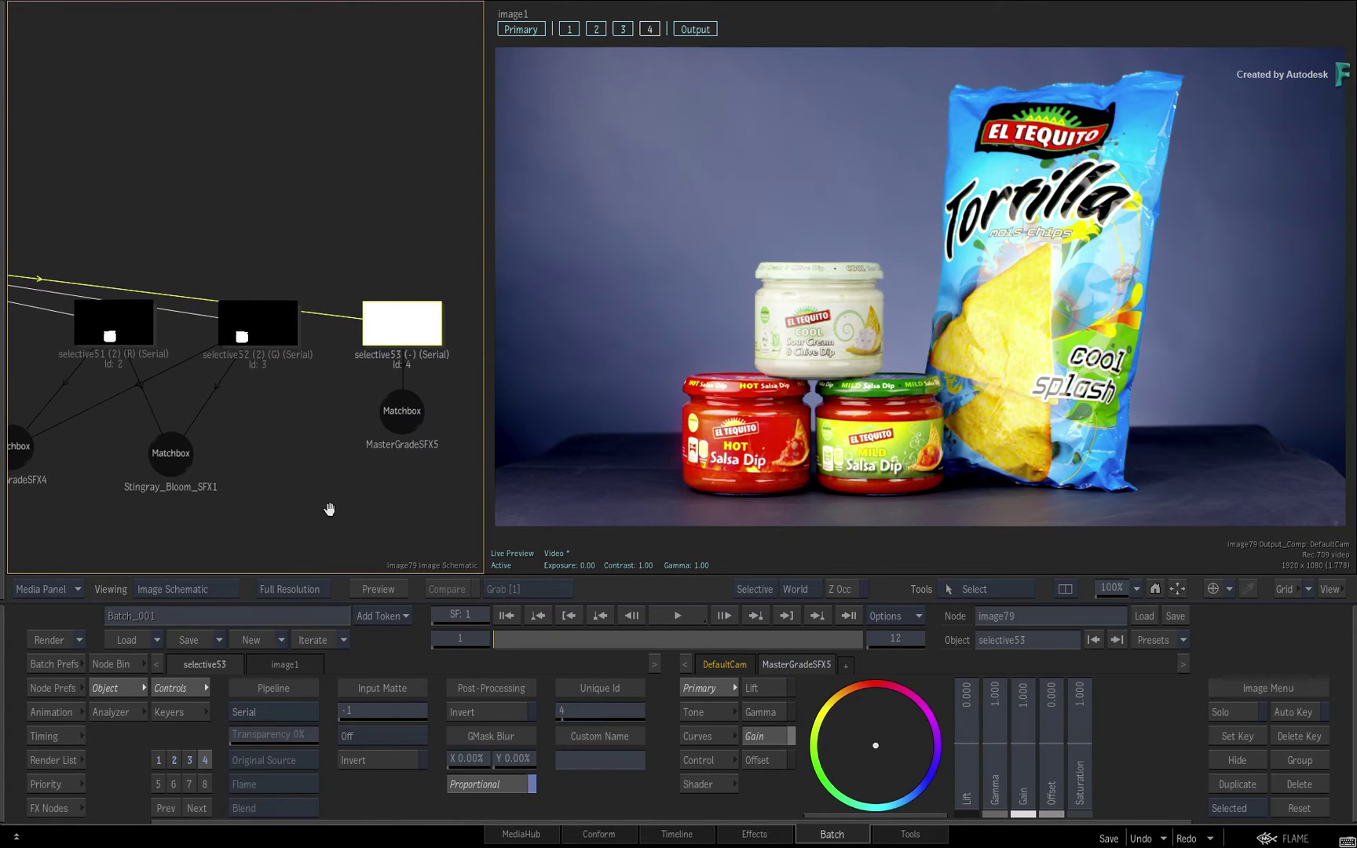
left_click_drag(377, 714, 401, 712)
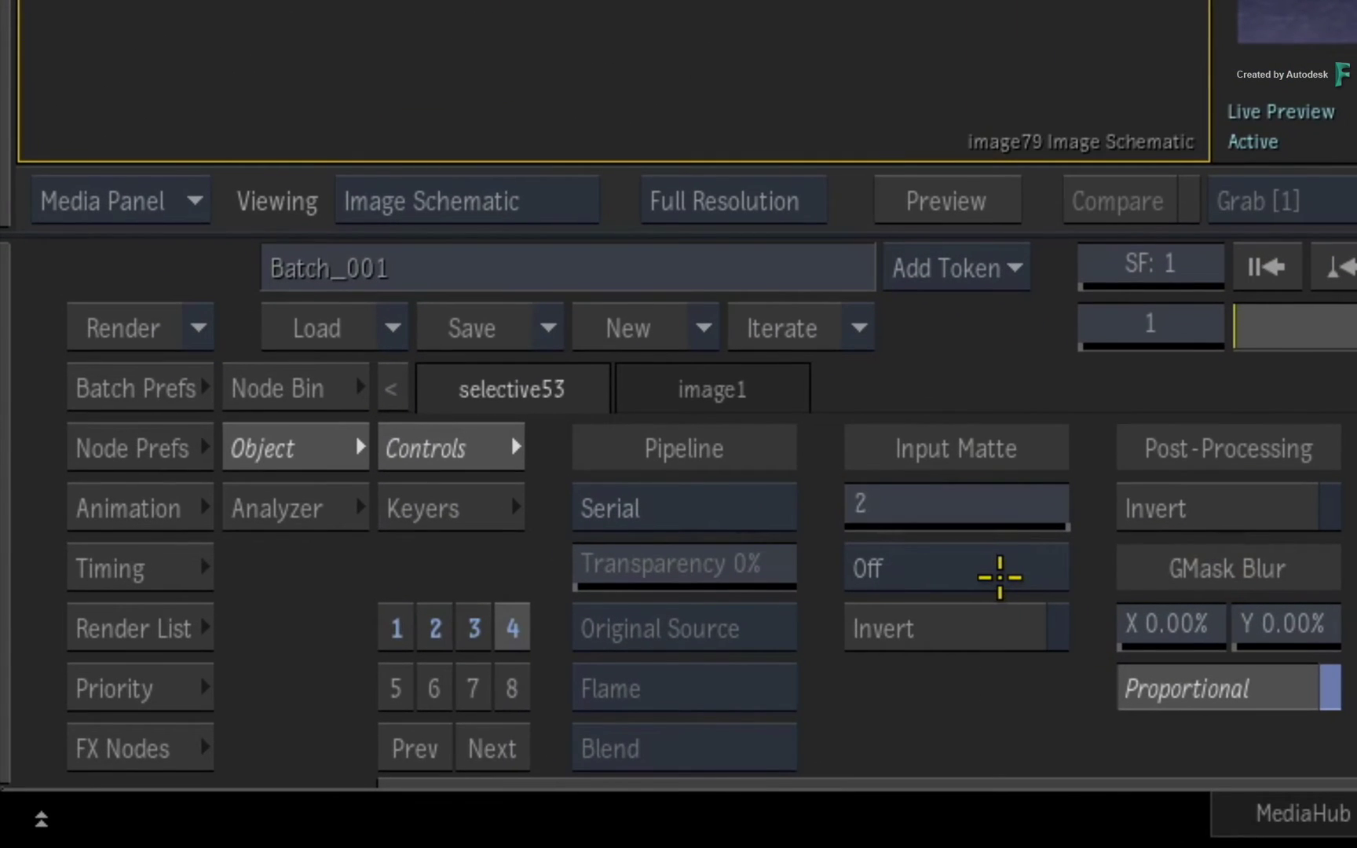
left_click(1000, 579)
left_click(1008, 715)
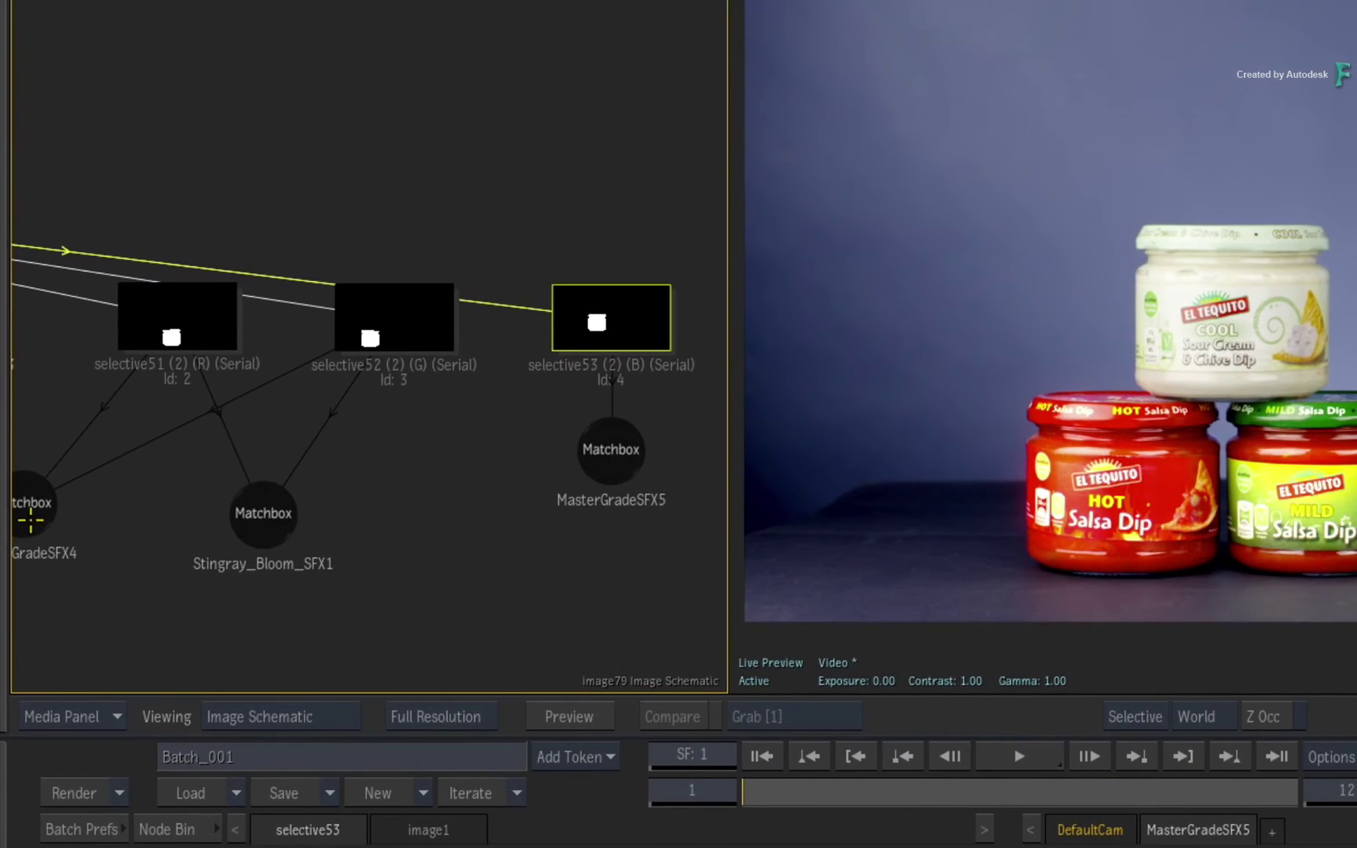
Delete the extra MasterGradeSFX5 and wire selective53 into MasterGradeSFX4 and the bloom node.
left_click_drag(31, 509, 107, 517)
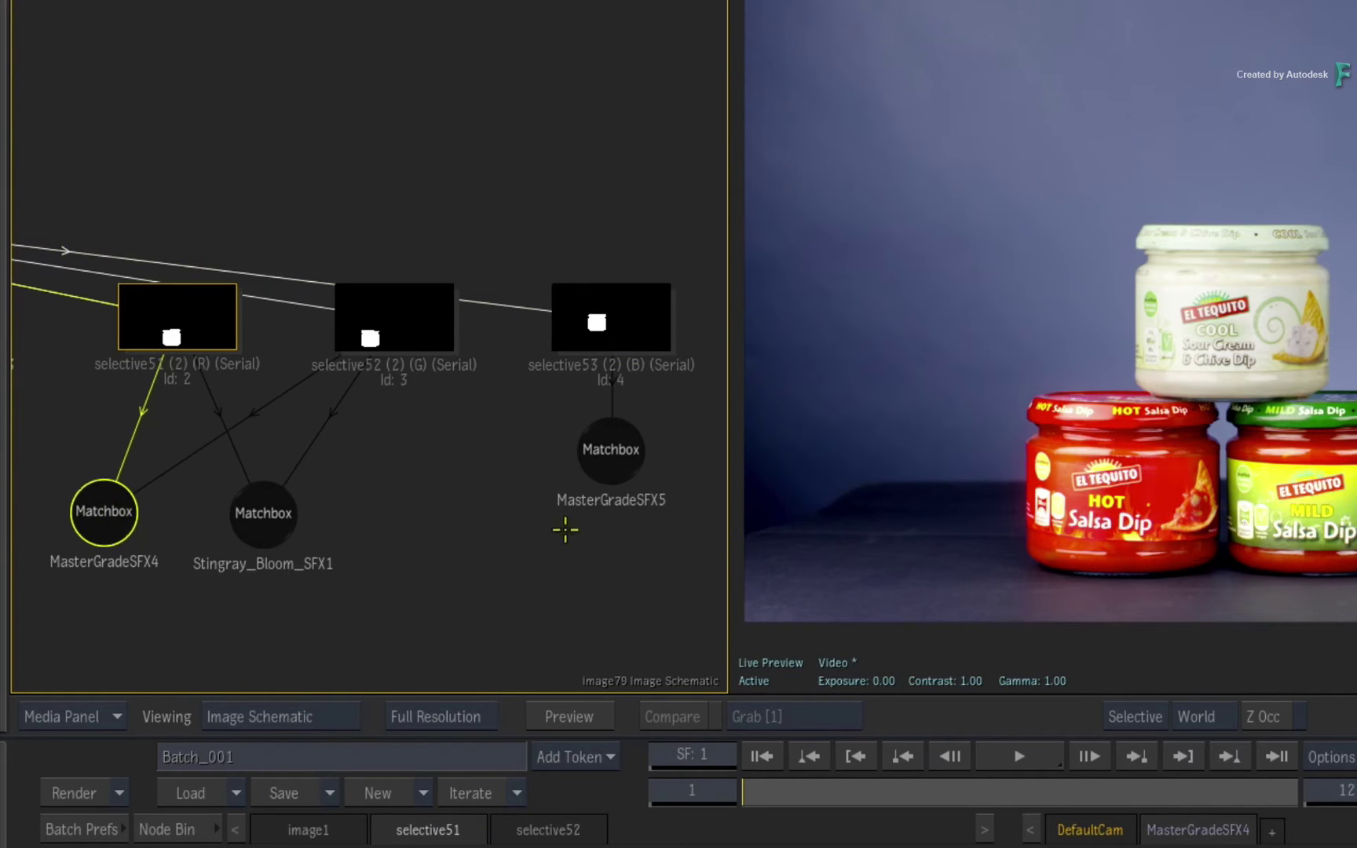
key("Delete")
left_click_drag(563, 342, 81, 503)
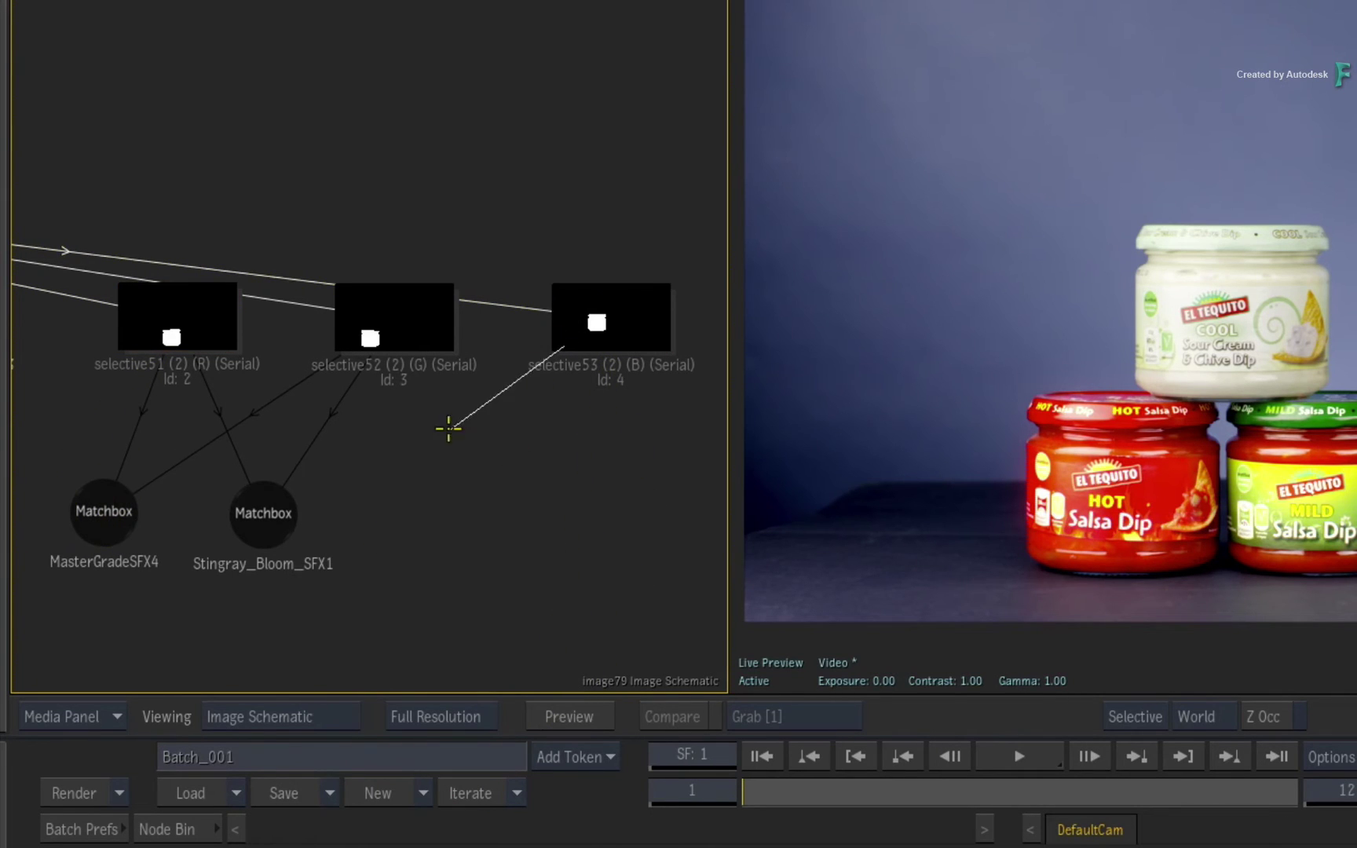
left_click_drag(556, 344, 259, 518)
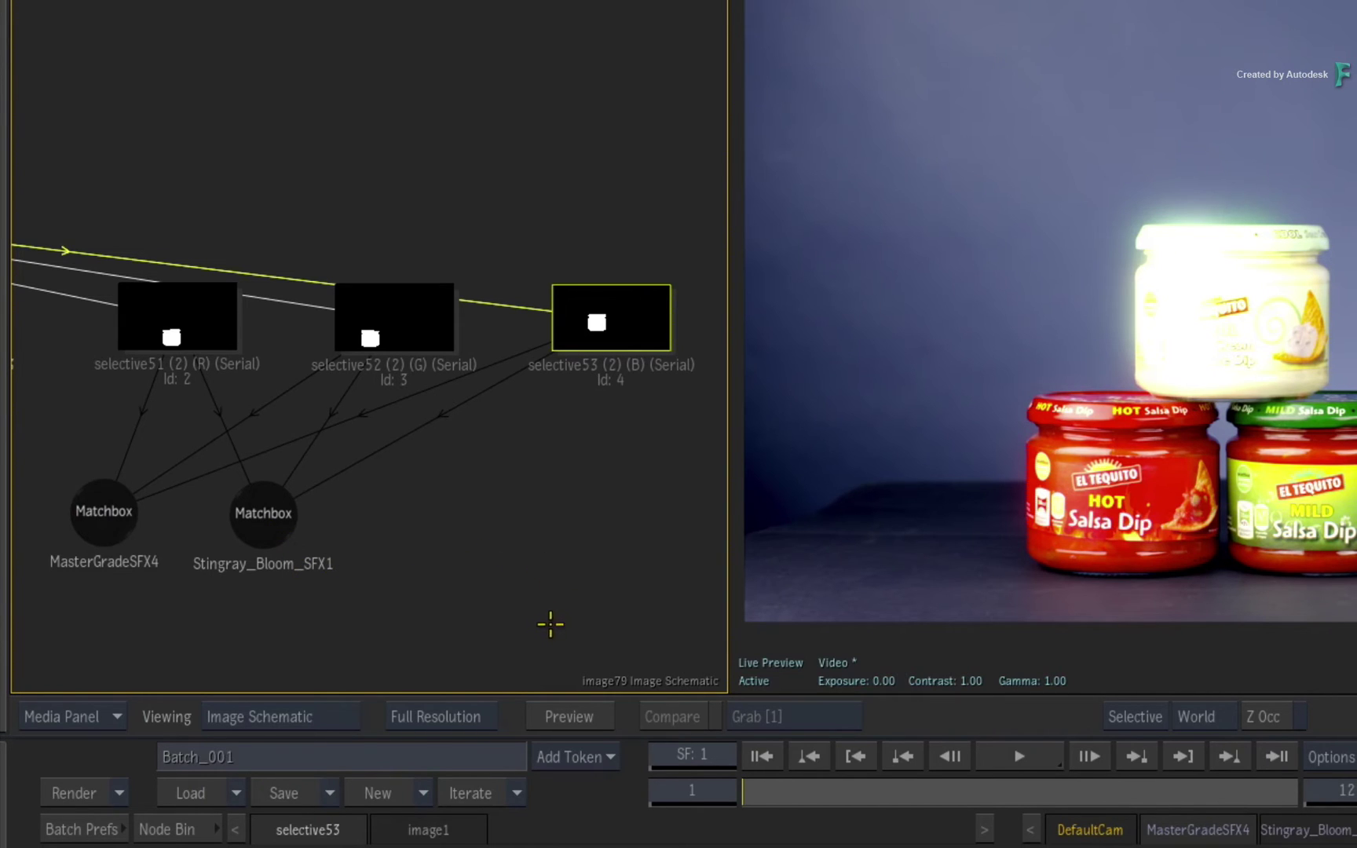
left_click_drag(239, 522, 371, 533)
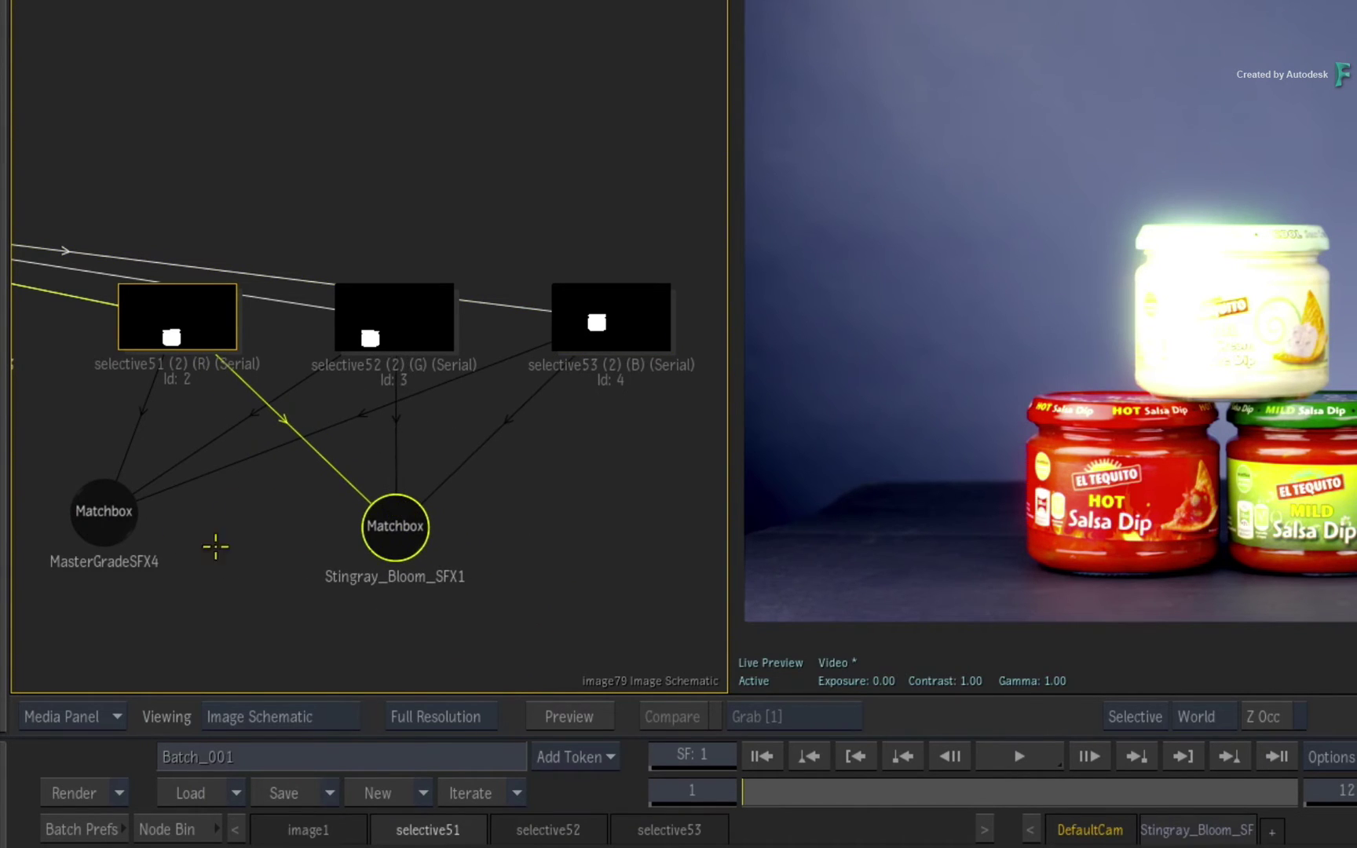
left_click(118, 512)
left_click_drag(118, 512, 235, 527)
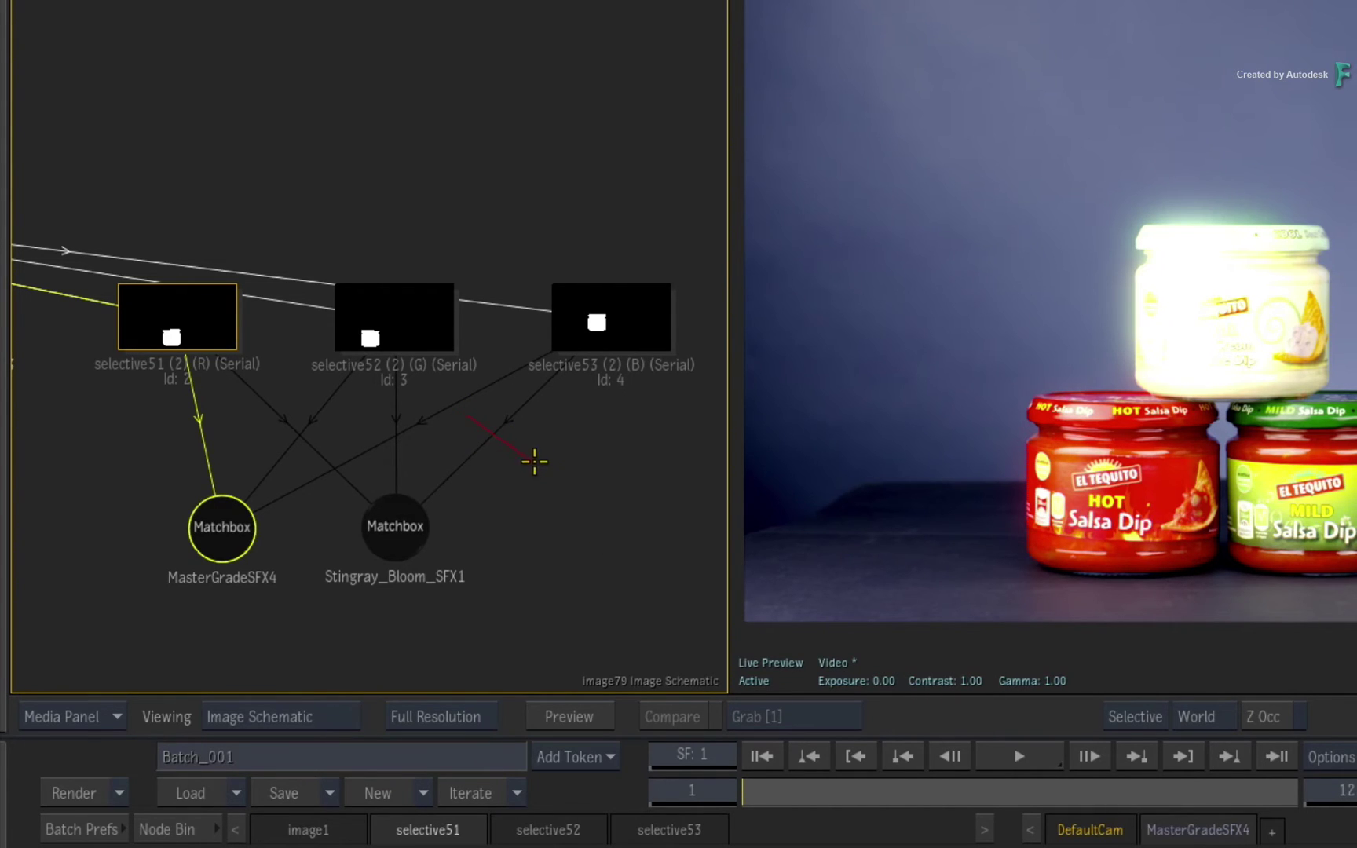
Cut selective53's link to the bloom and tidy the MasterGradeSFX4 and bloom node positions.
left_click_drag(534, 461, 548, 492)
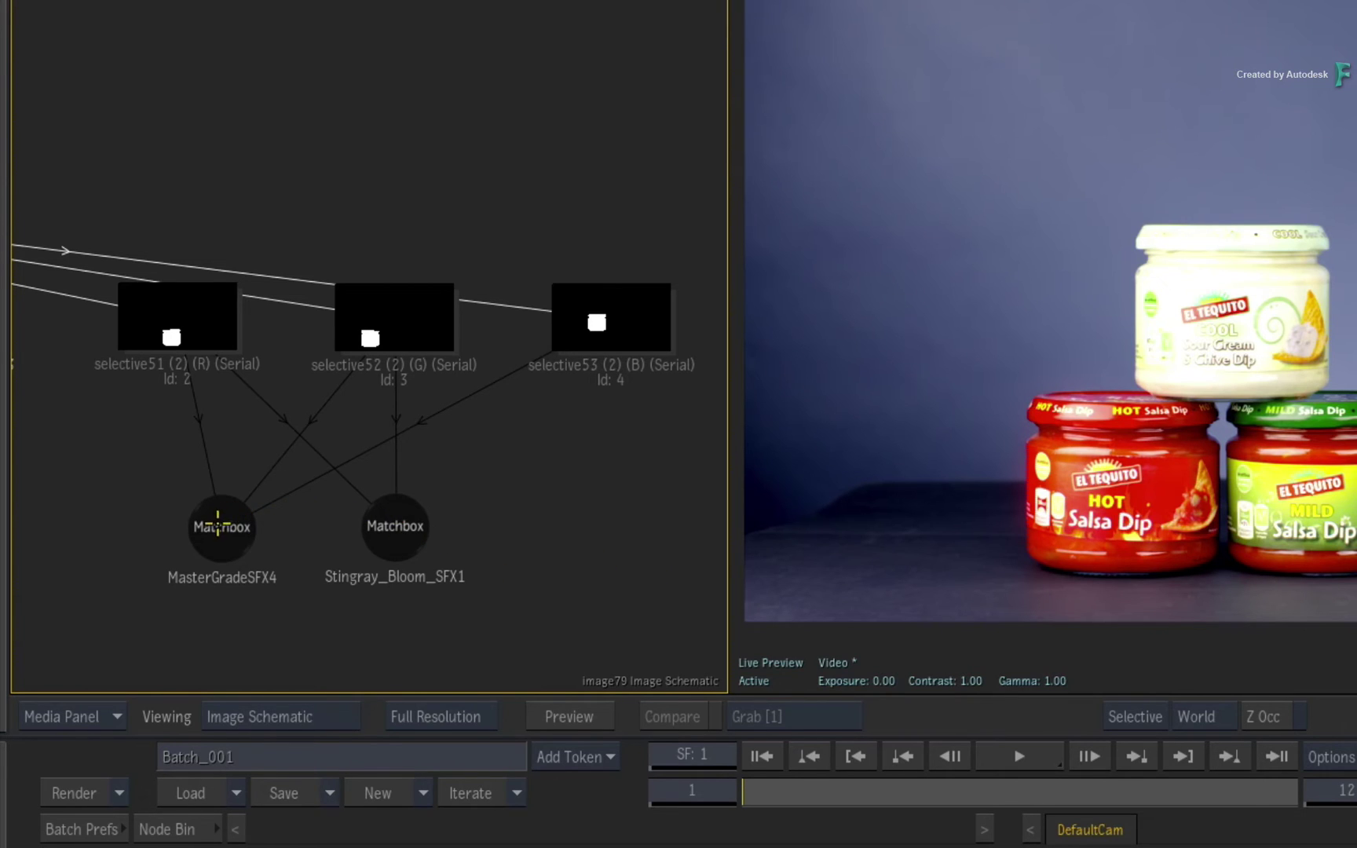
left_click_drag(218, 522, 202, 518)
left_click(391, 524)
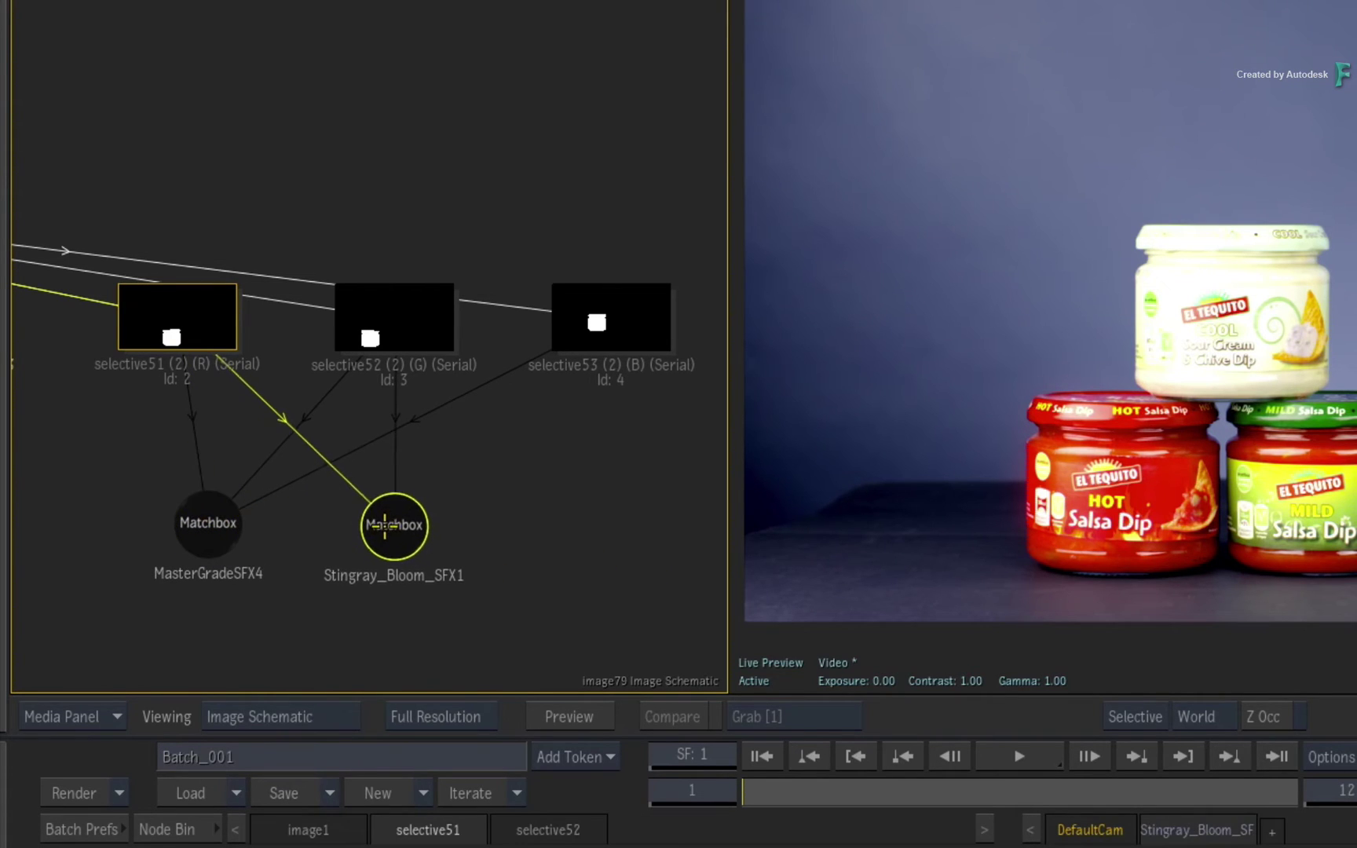
left_click(203, 514)
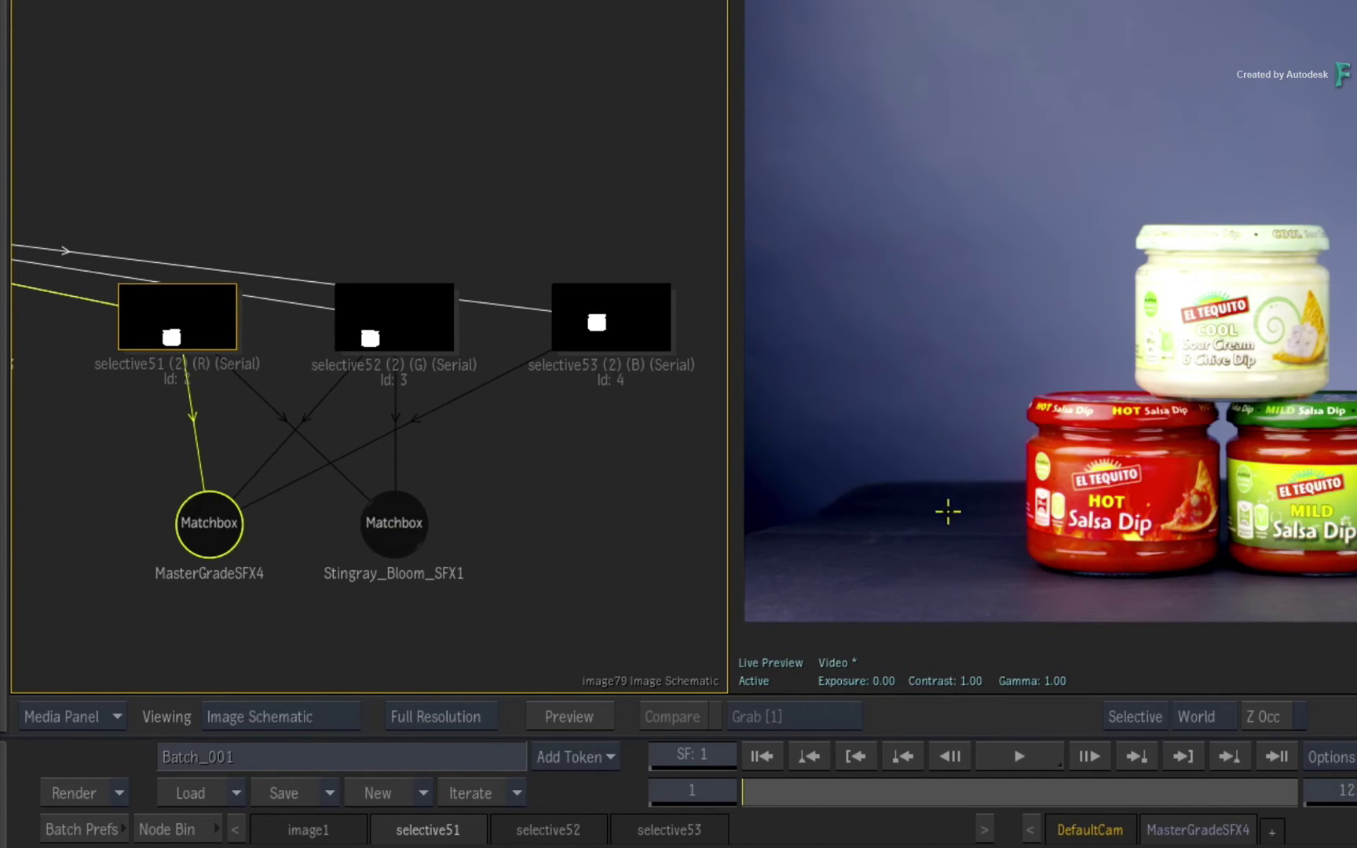
left_click_drag(383, 536, 382, 548)
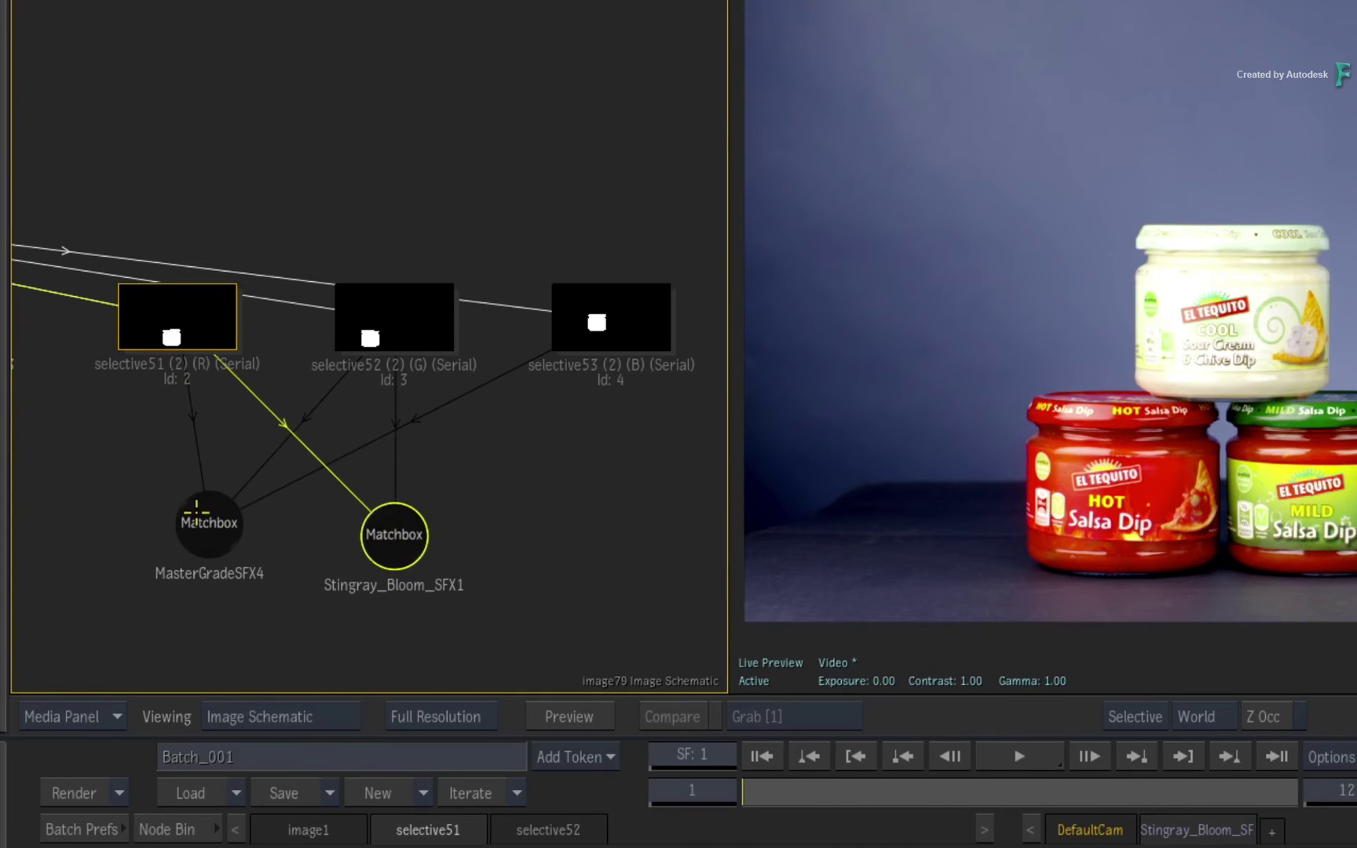
left_click_drag(208, 513, 205, 518)
left_click_drag(393, 536, 381, 536)
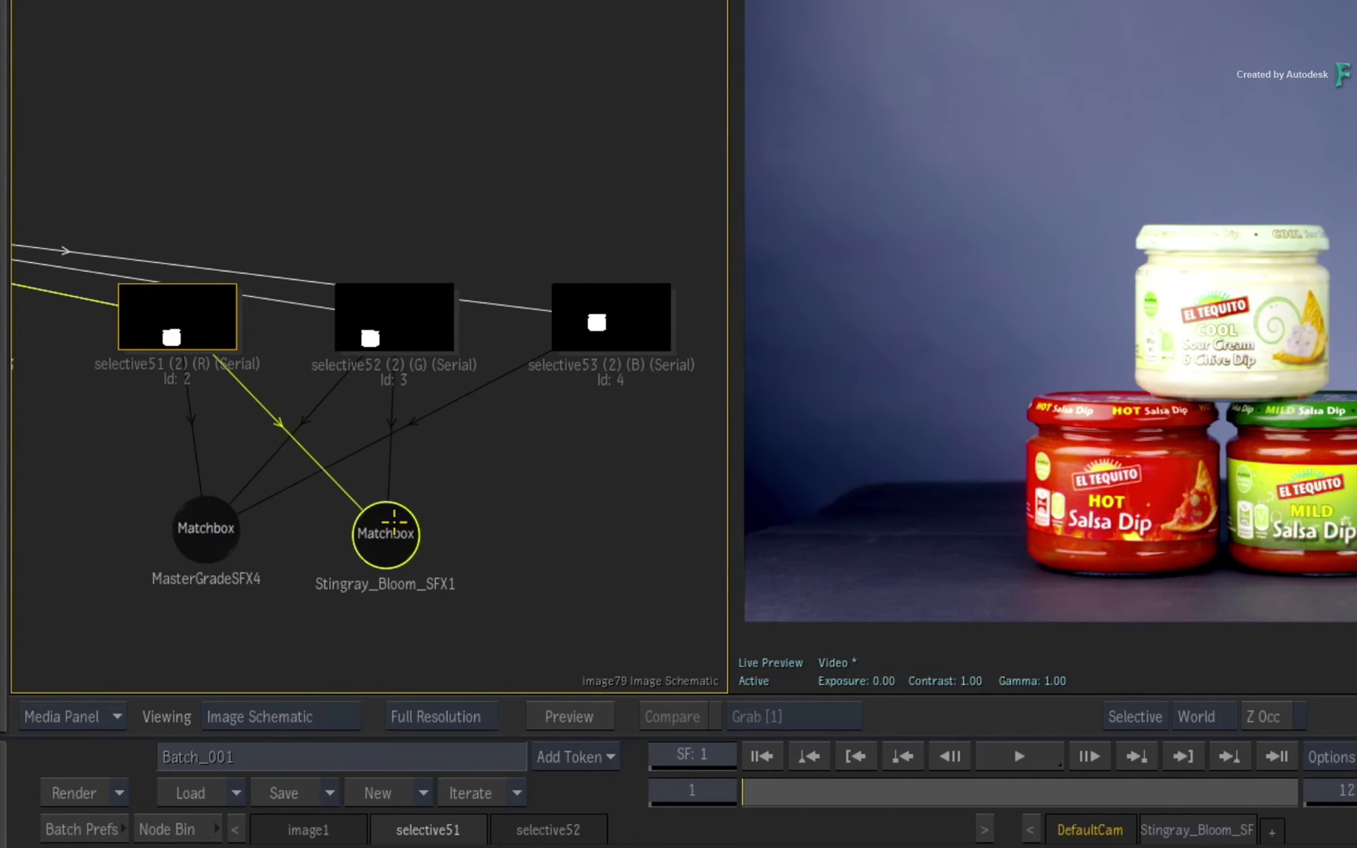
Check each selective's connections and open selective53's settings.
left_click(421, 326)
left_click(621, 312)
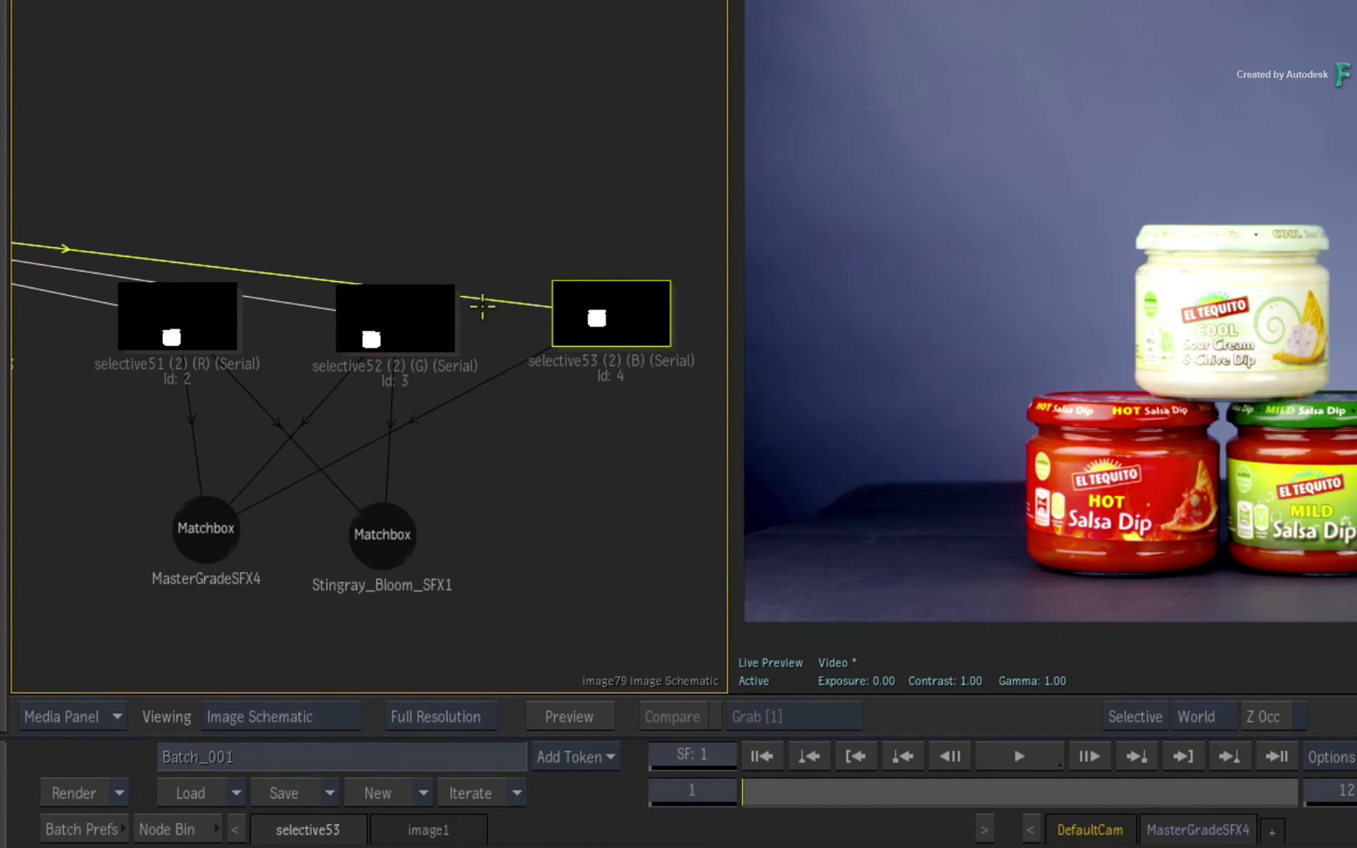
left_click(409, 304)
left_click(191, 314)
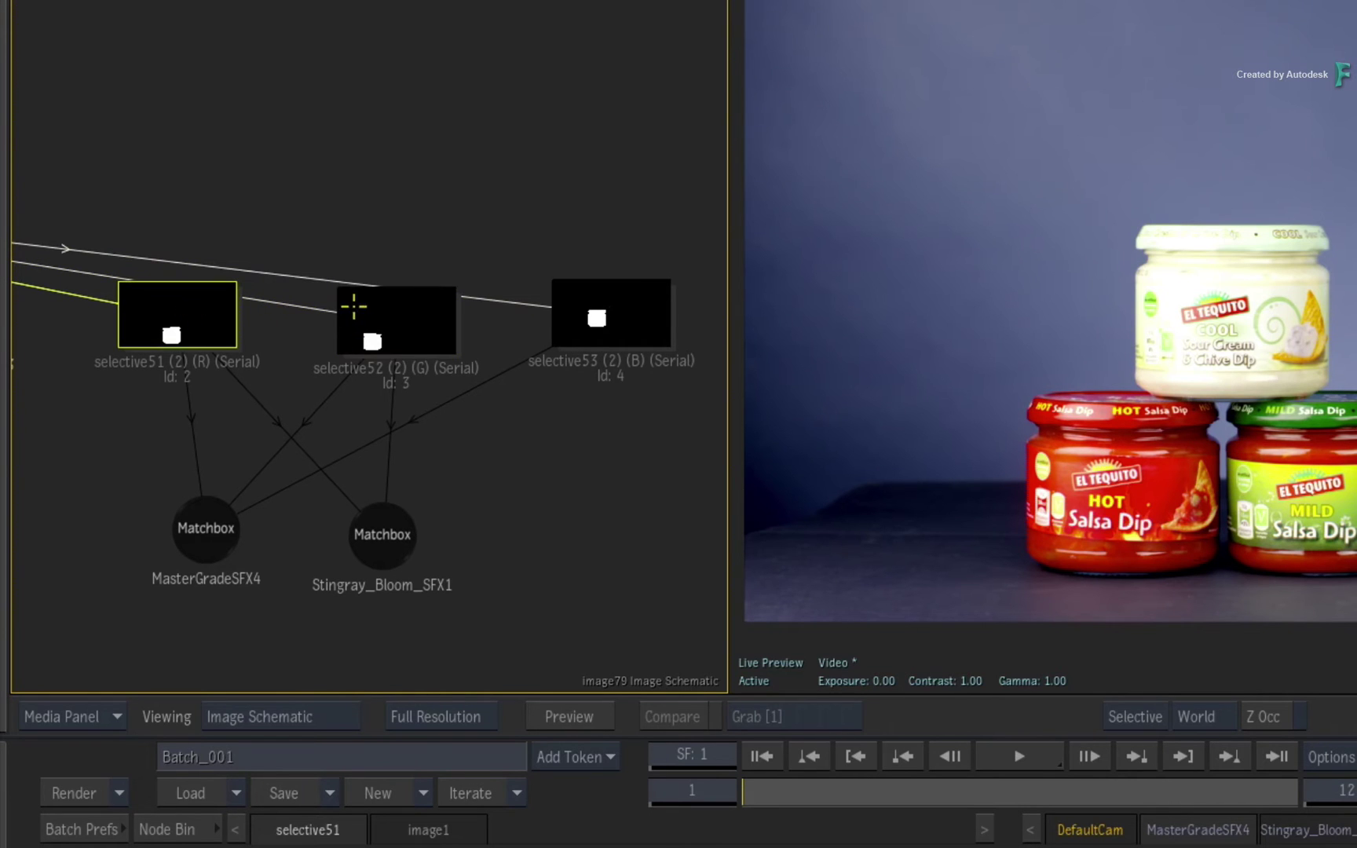
left_click(370, 316)
left_click(594, 320)
double_click(595, 319)
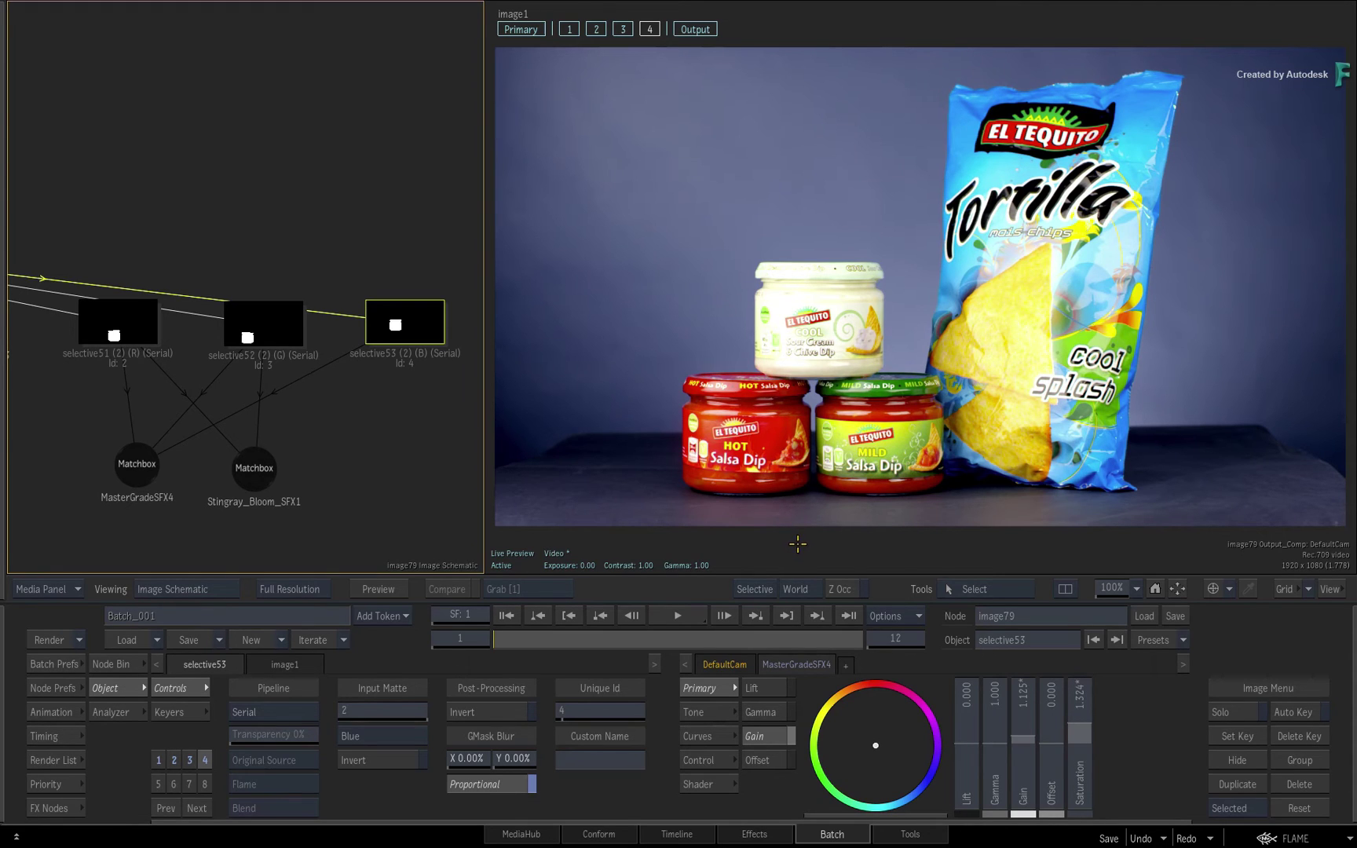
Add a media3 input to image79 and feed it from a Pack_Shot_Multi output.
key("alt+1")
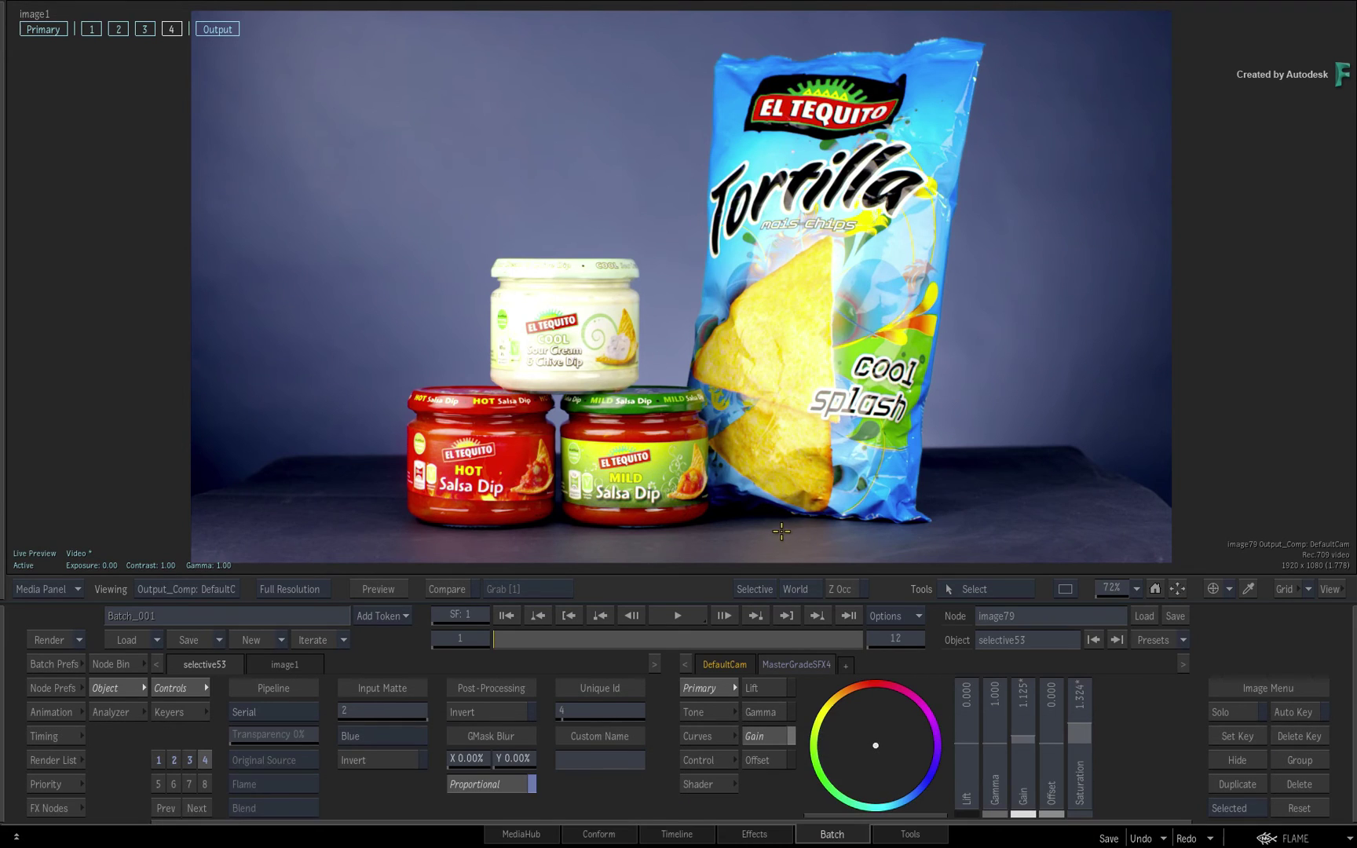
key("Tab")
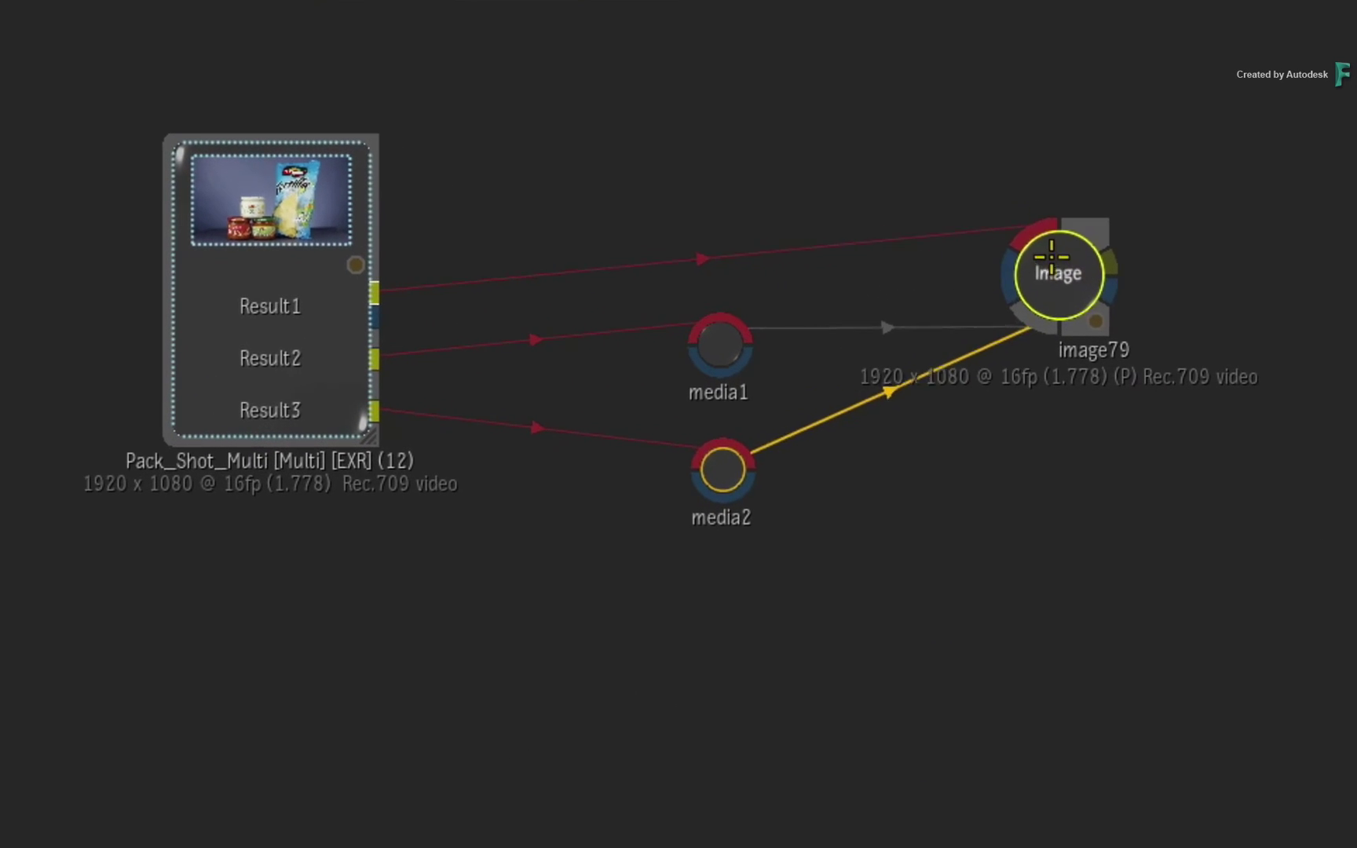
mouse_move(1041, 273)
left_mouse_down()
mouse_move(896, 349)
mouse_move(827, 581)
mouse_move(720, 602)
mouse_move(735, 601)
left_mouse_up()
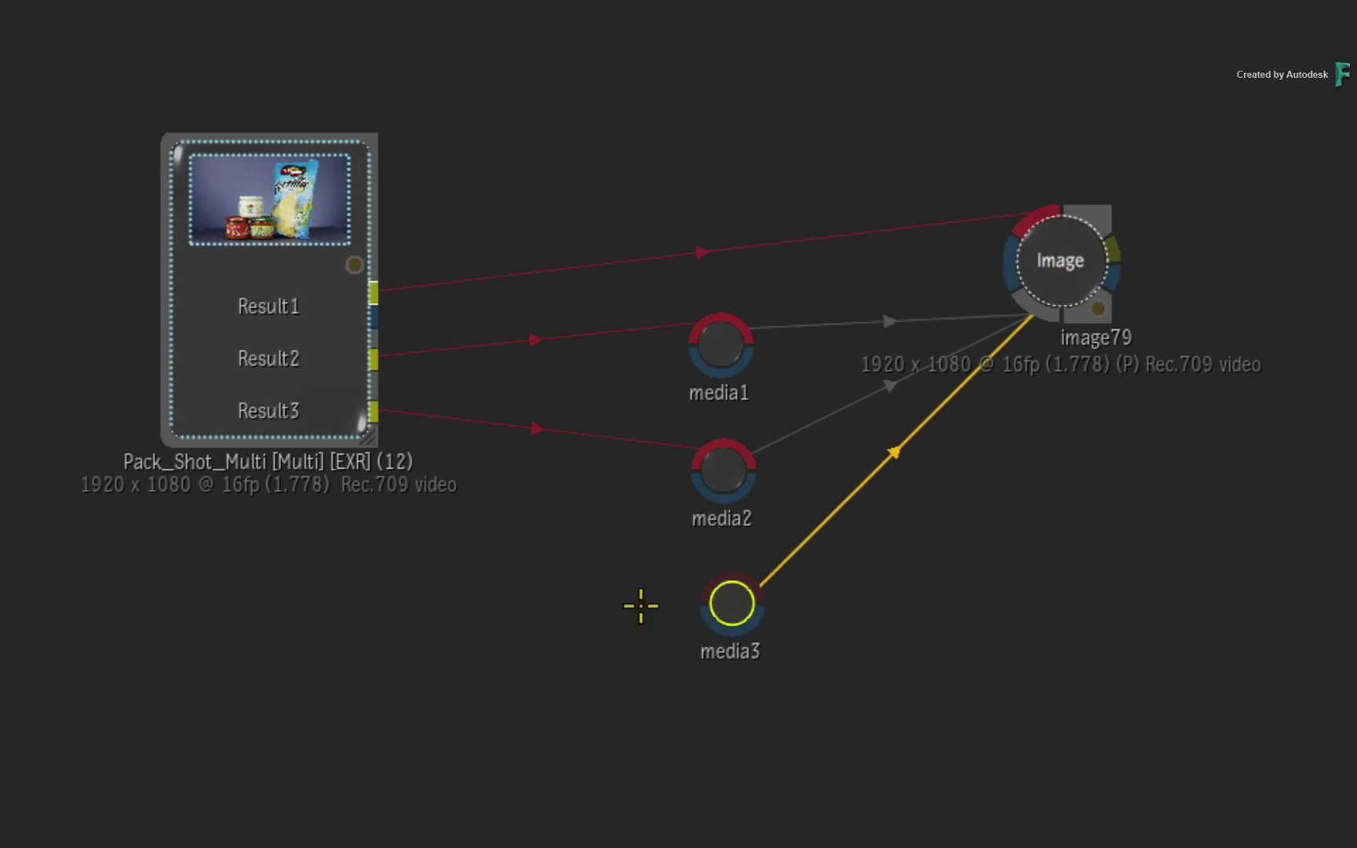
mouse_move(374, 316)
left_mouse_down()
mouse_move(703, 564)
mouse_move(726, 601)
left_mouse_up()
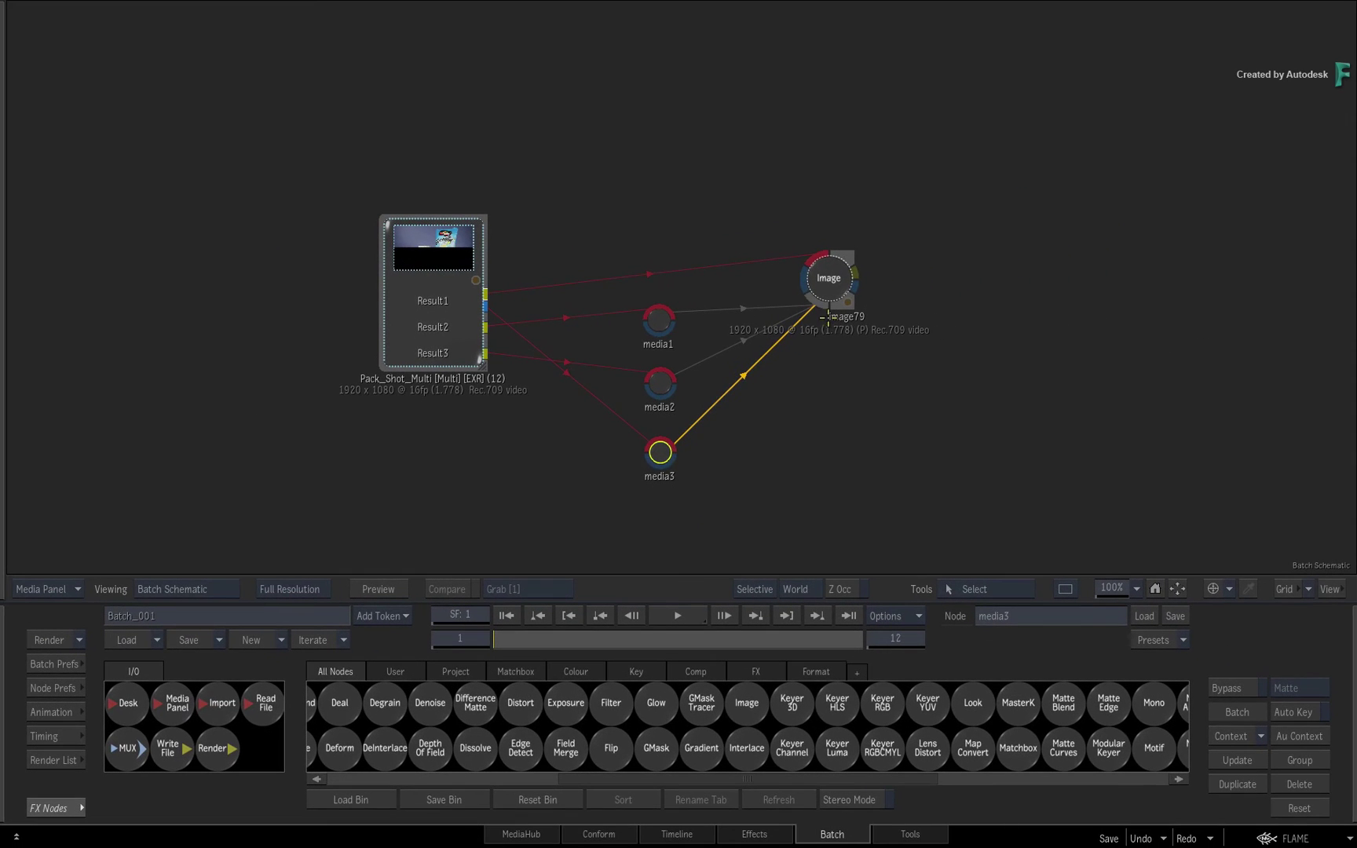
Add selective54 using input matte 3 as inverted luminance, with lift lowered to about -0.146.
double_click(826, 283)
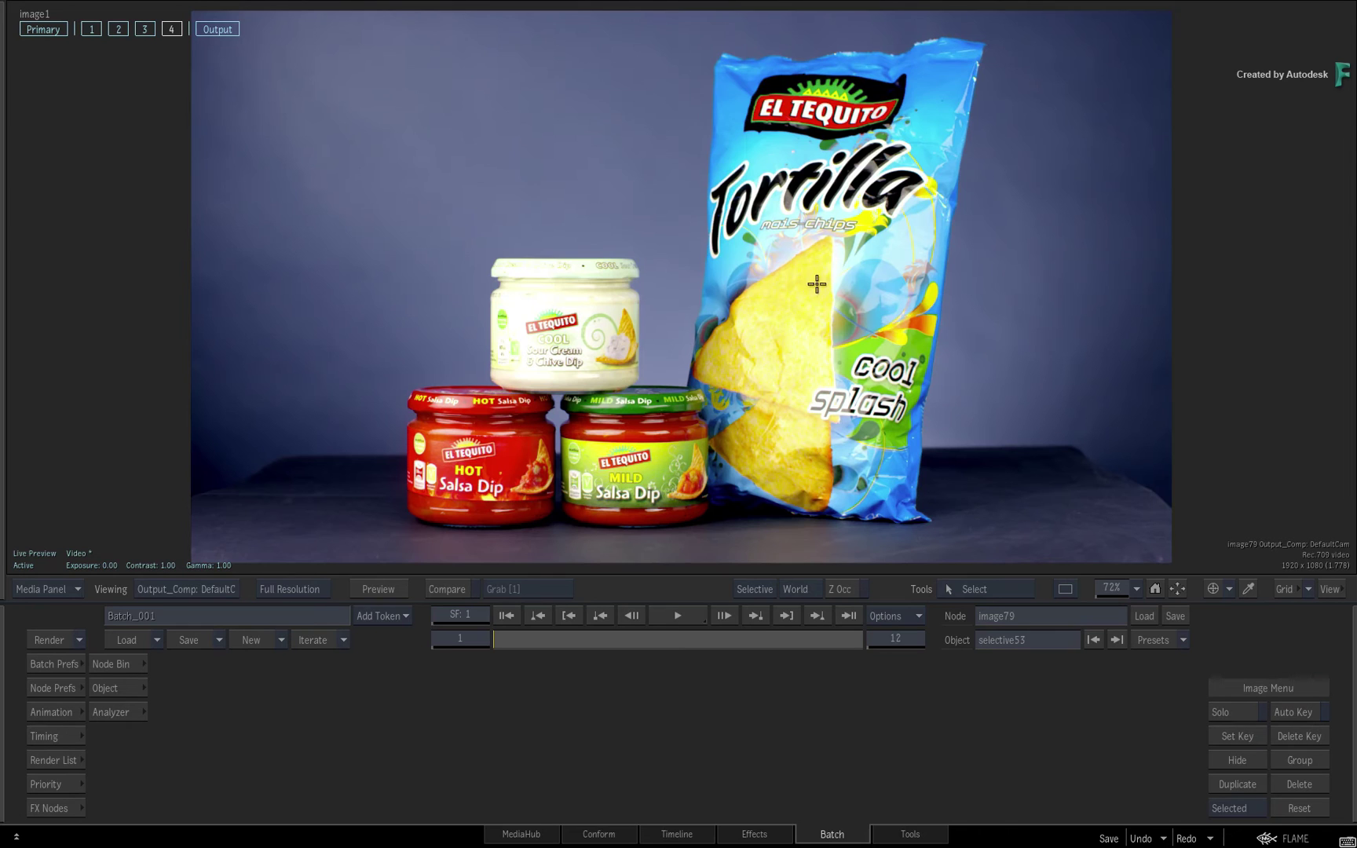
left_click(170, 30)
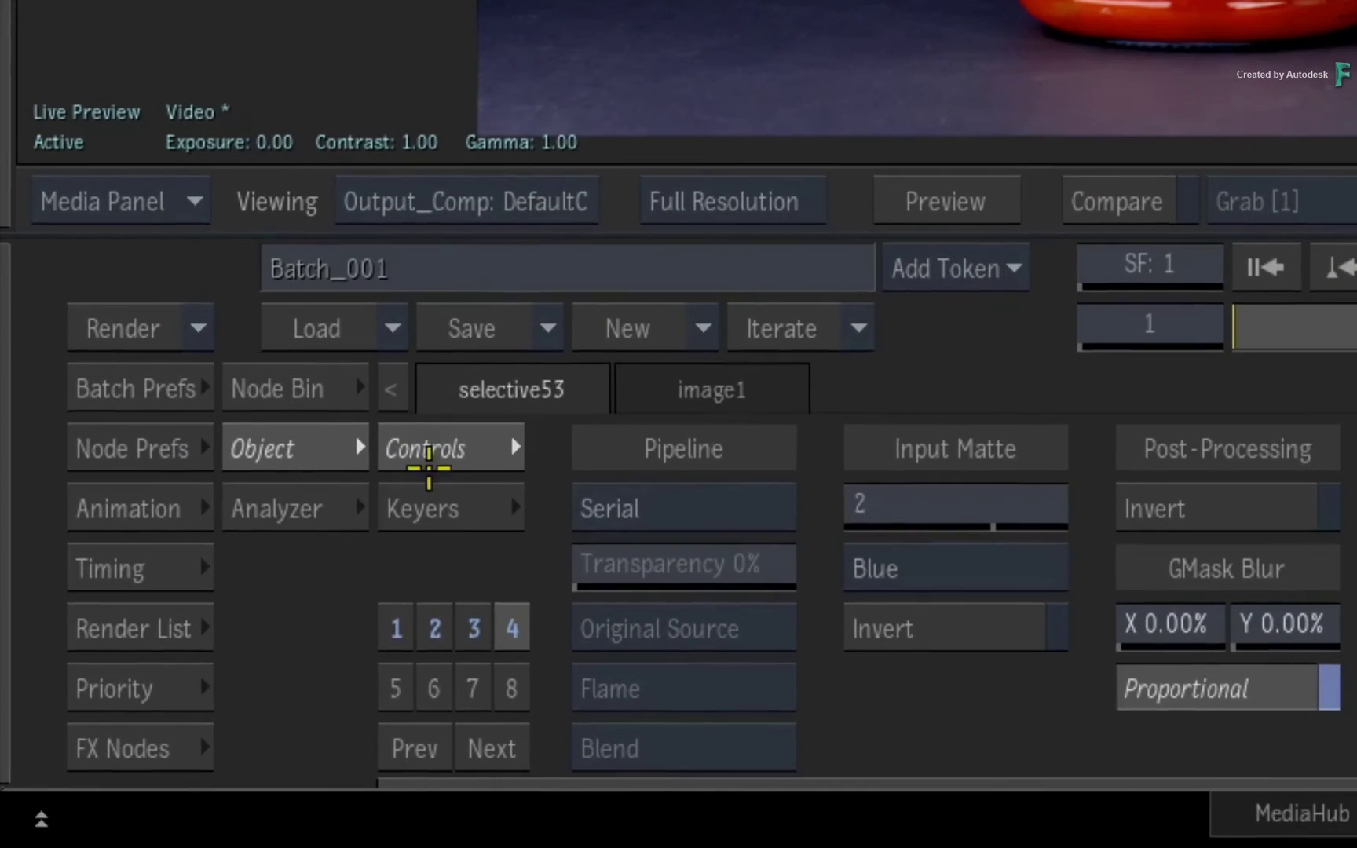
left_click(390, 689)
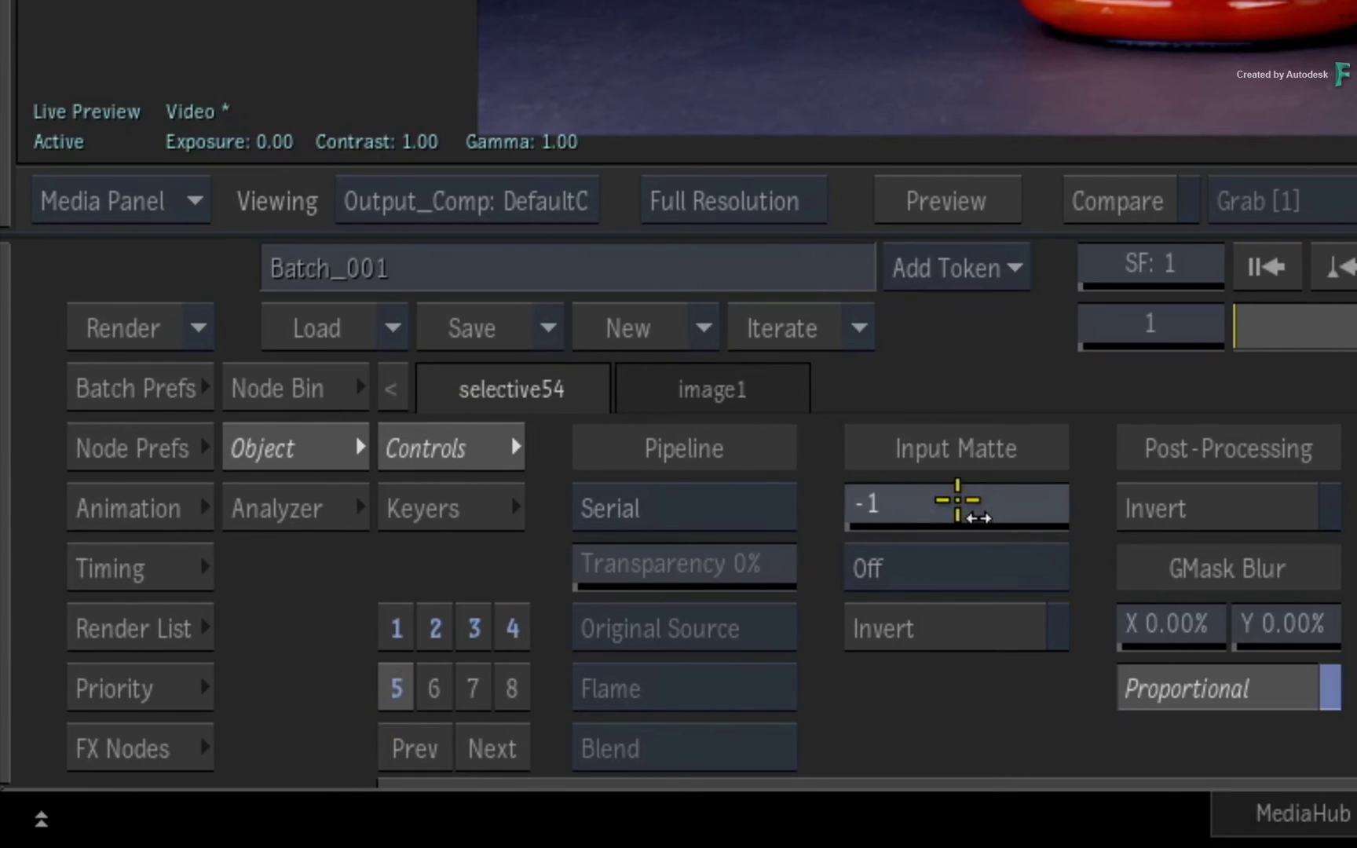
left_click_drag(957, 499, 1296, 494)
left_click(946, 566)
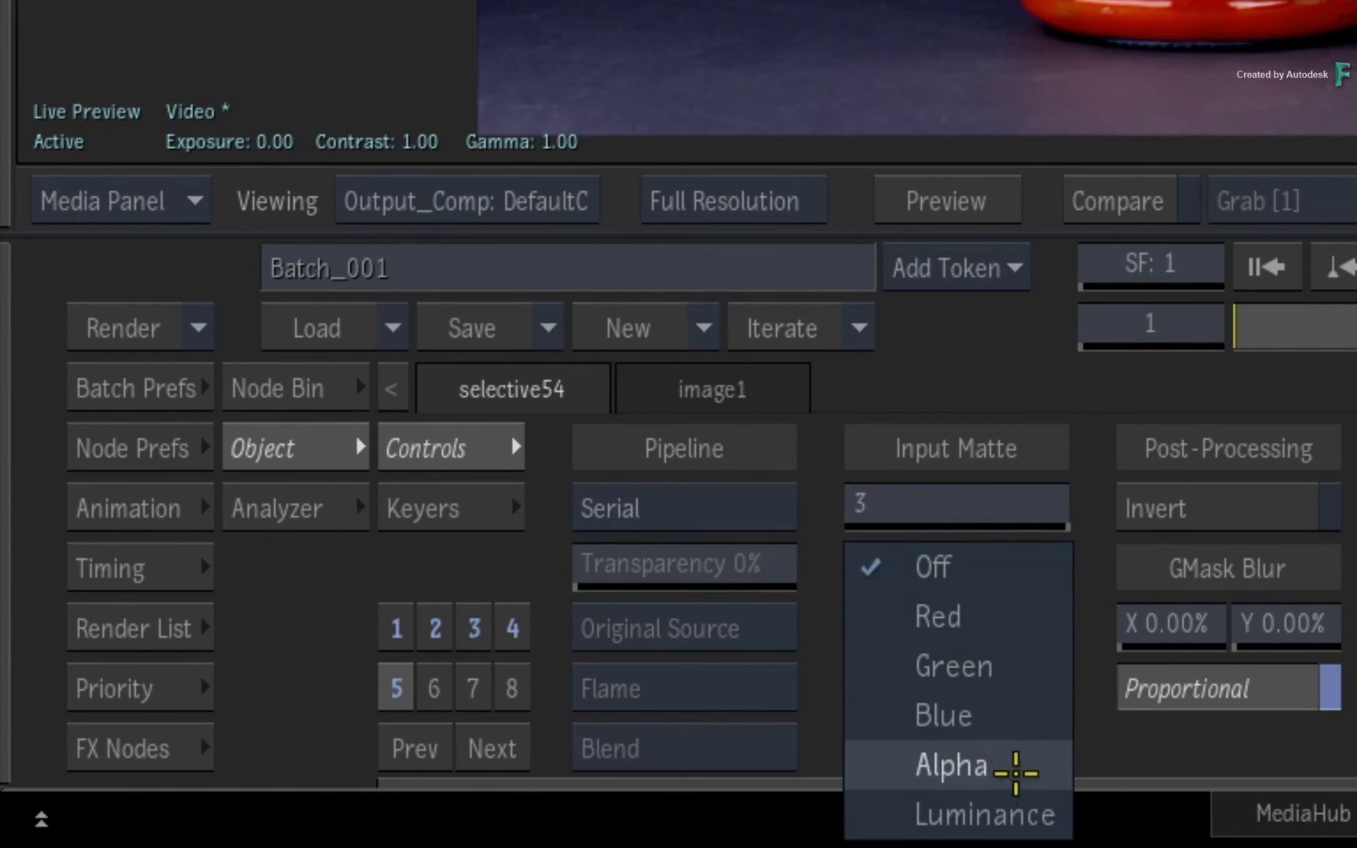
left_click(1010, 811)
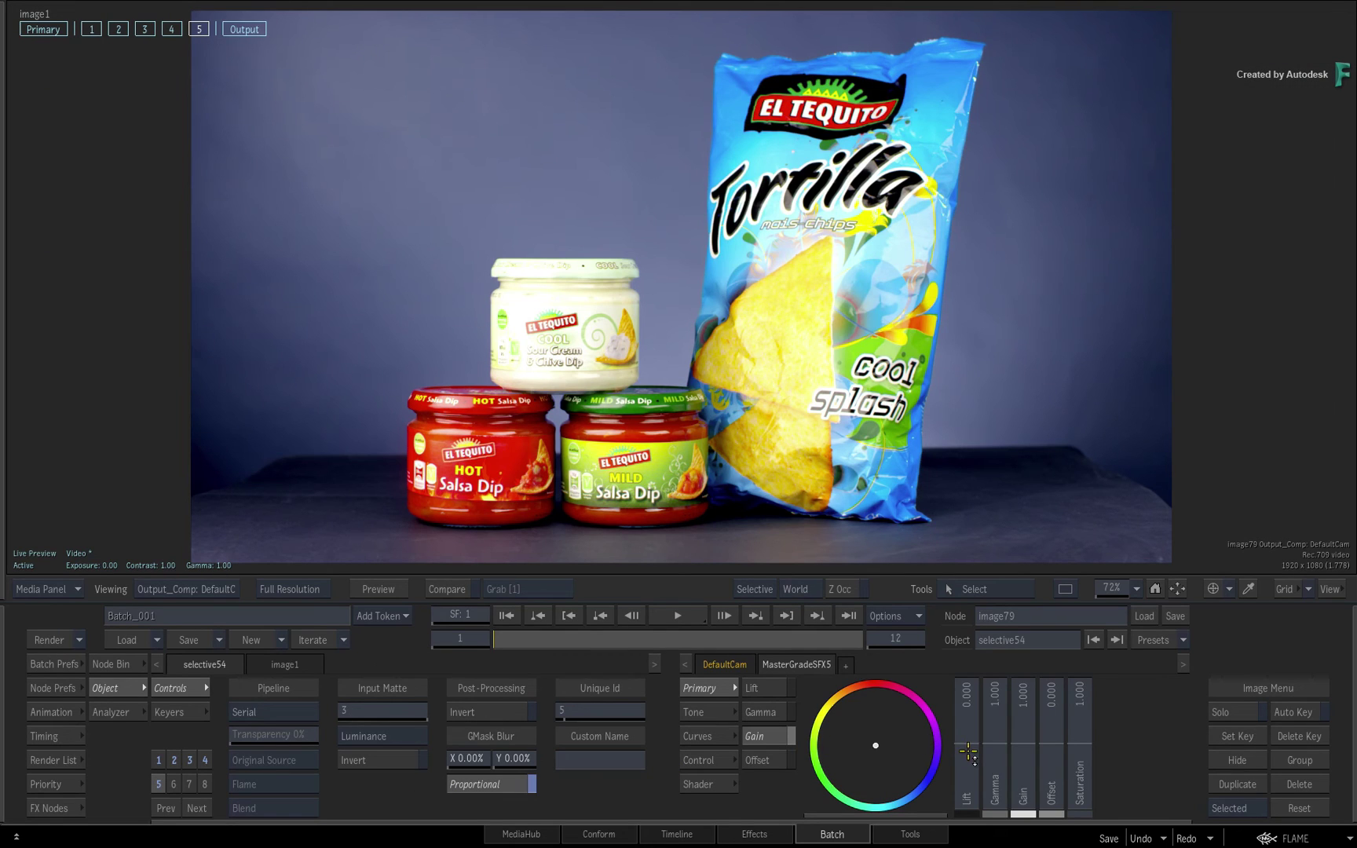
mouse_move(968, 752)
left_mouse_down()
mouse_move(609, 752)
mouse_move(691, 752)
left_mouse_up()
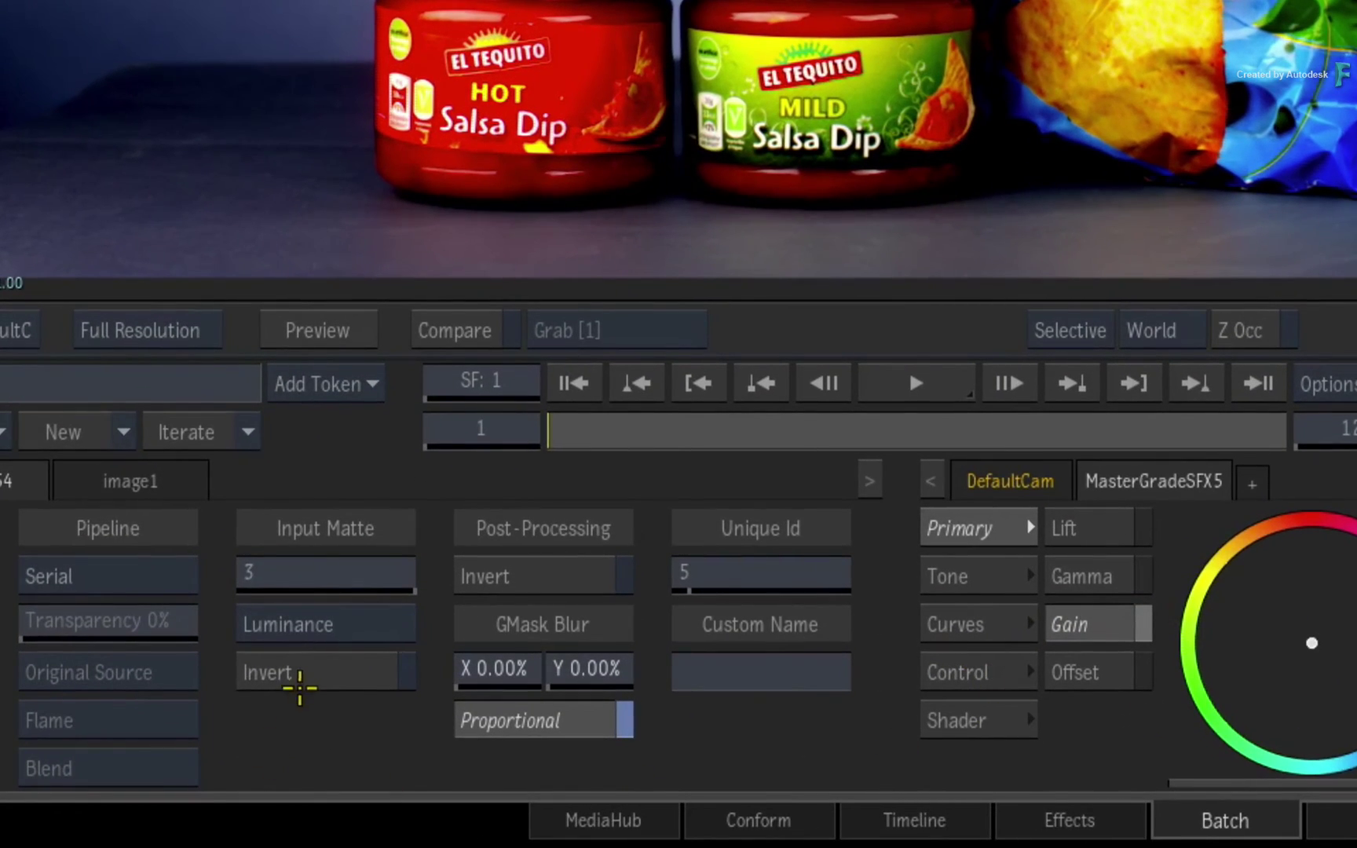
left_click(299, 689)
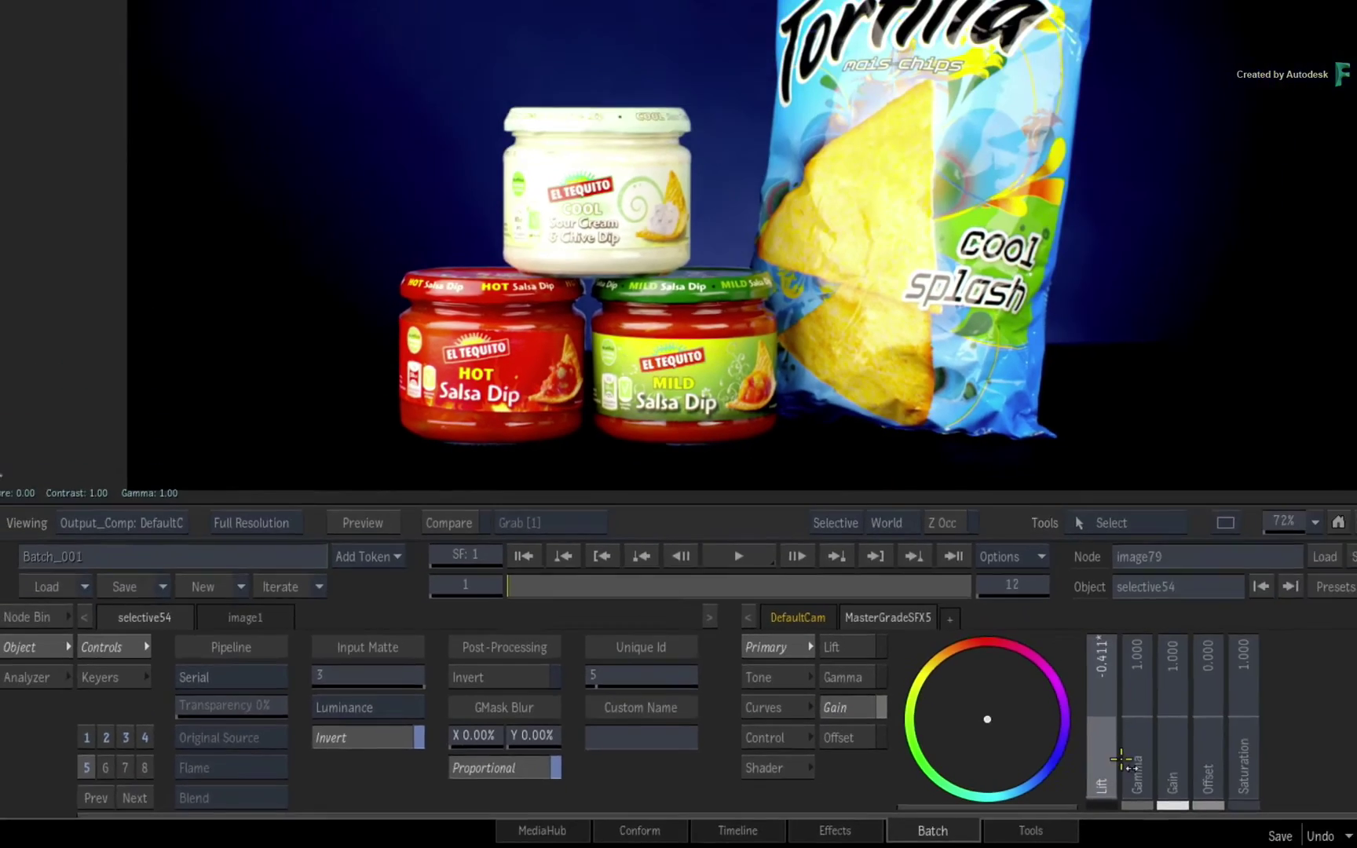
left_click_drag(1121, 758, 999, 760)
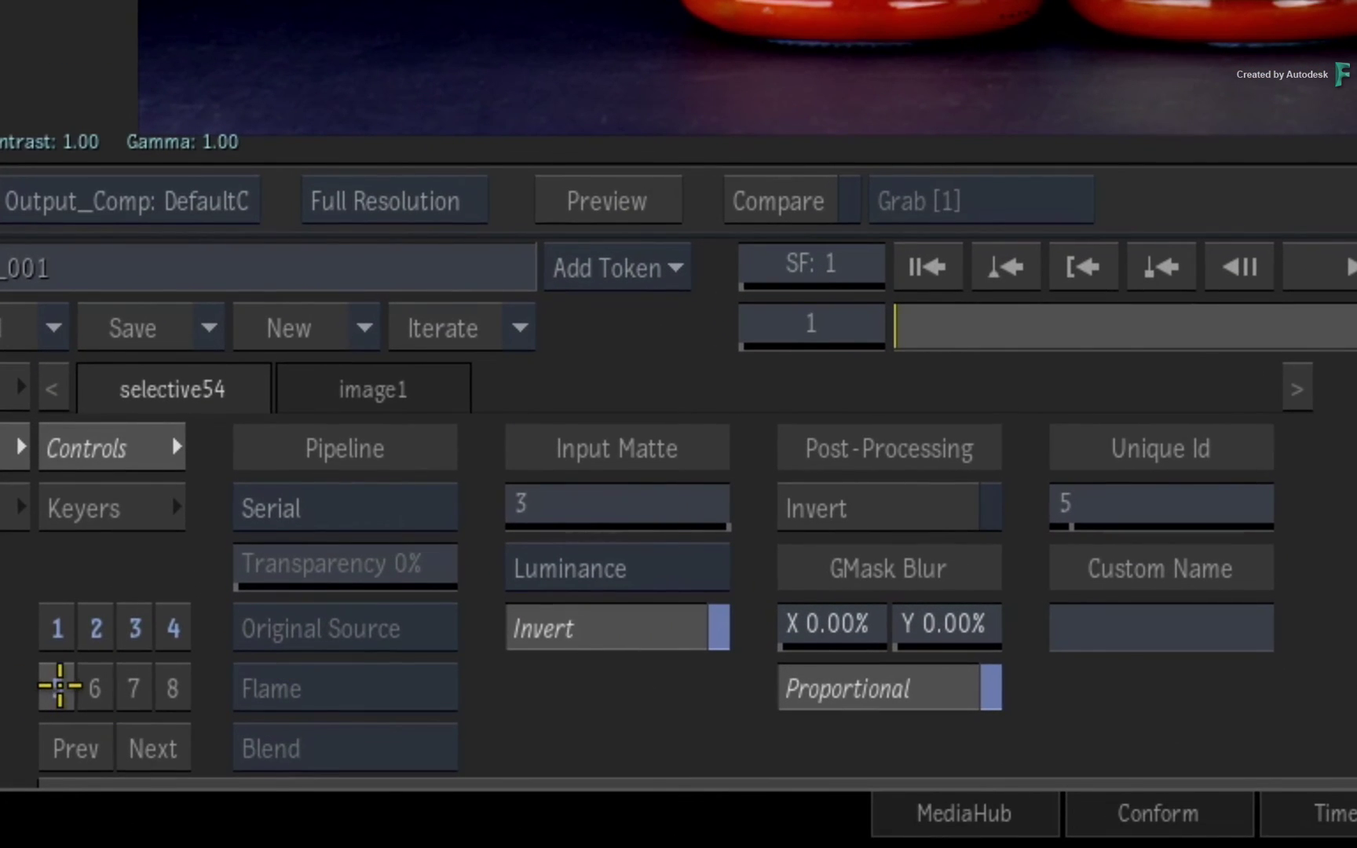
Link a Free (Centroid Axis) GMask to selective54 and view the mask alone.
right_click(59, 685)
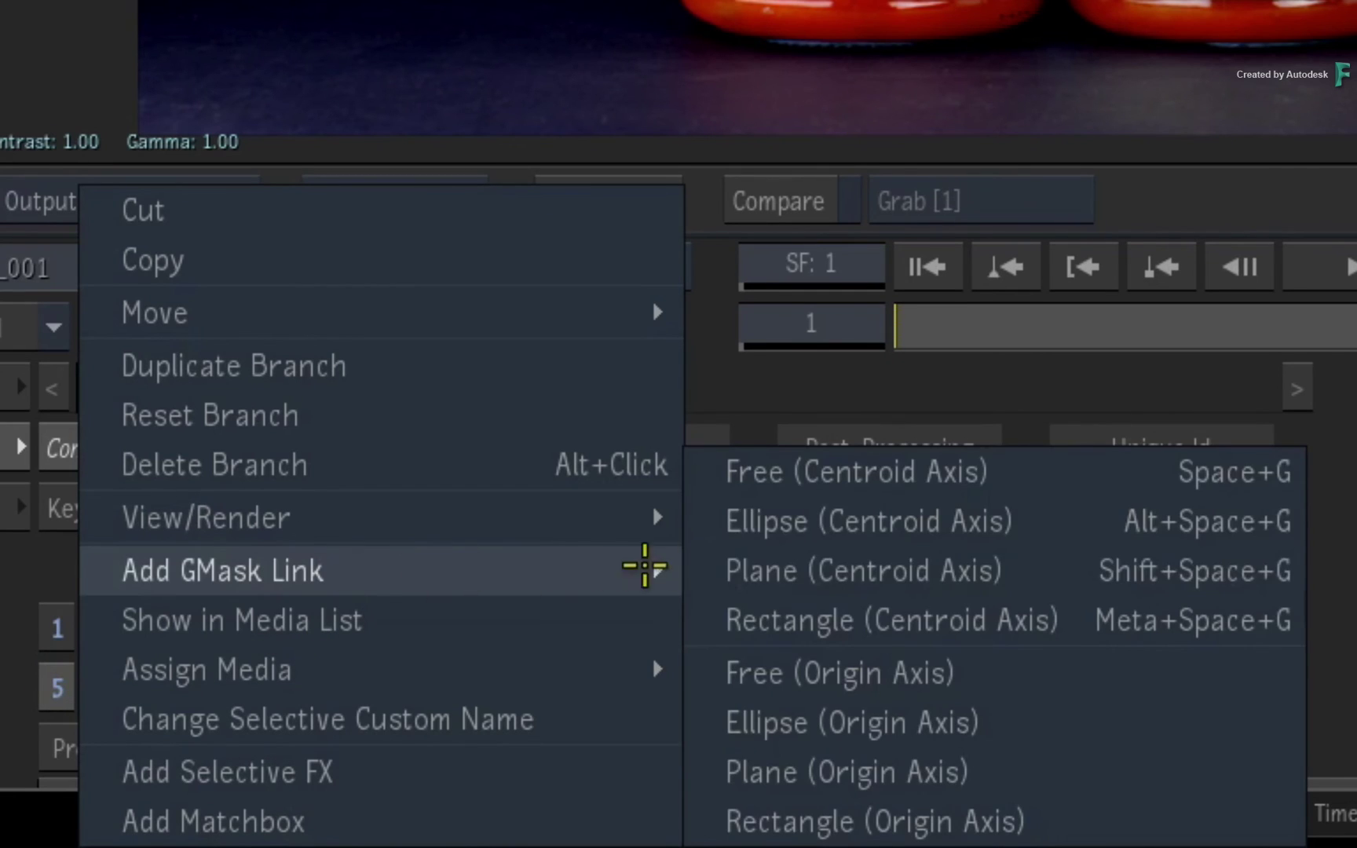
left_click(817, 475)
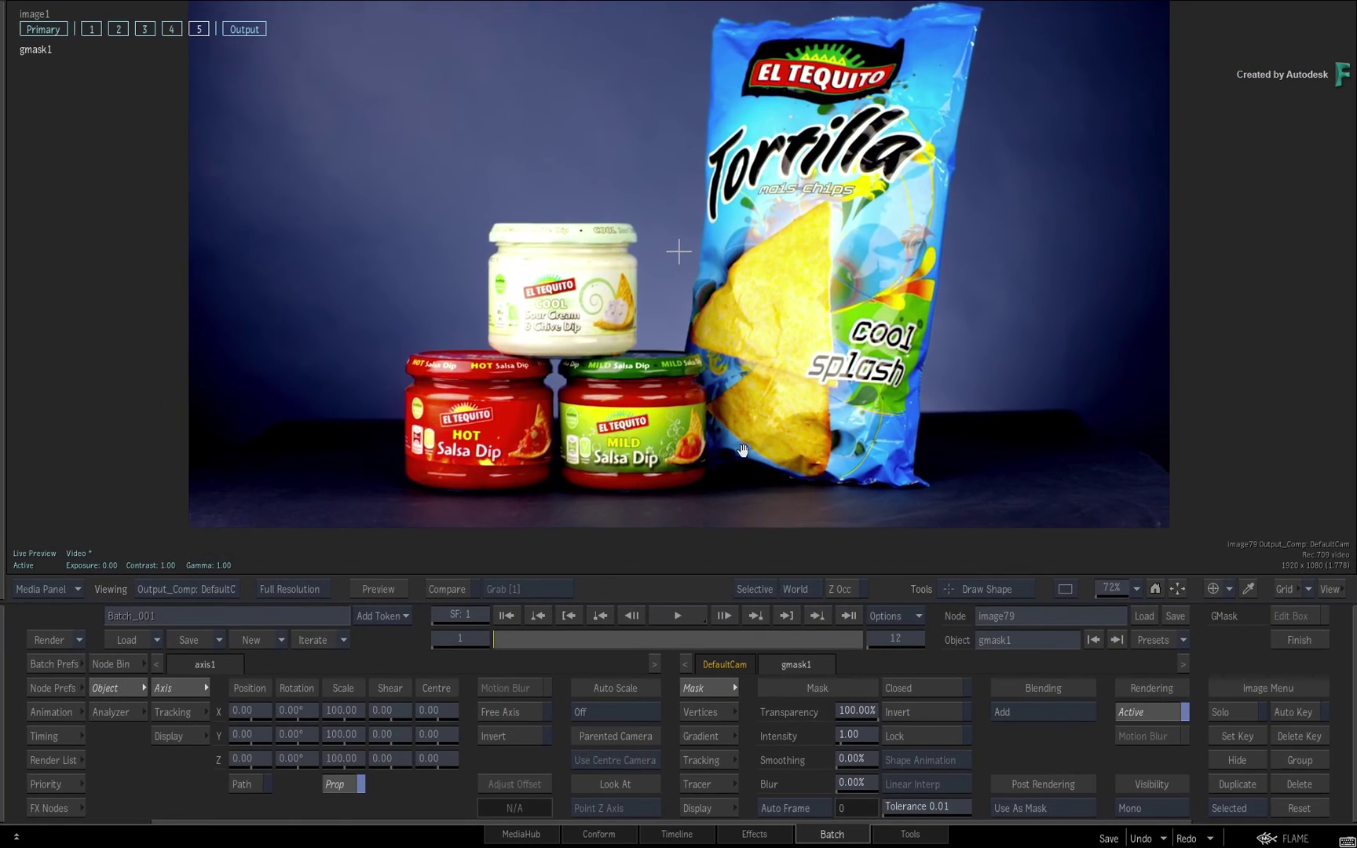
key("F8")
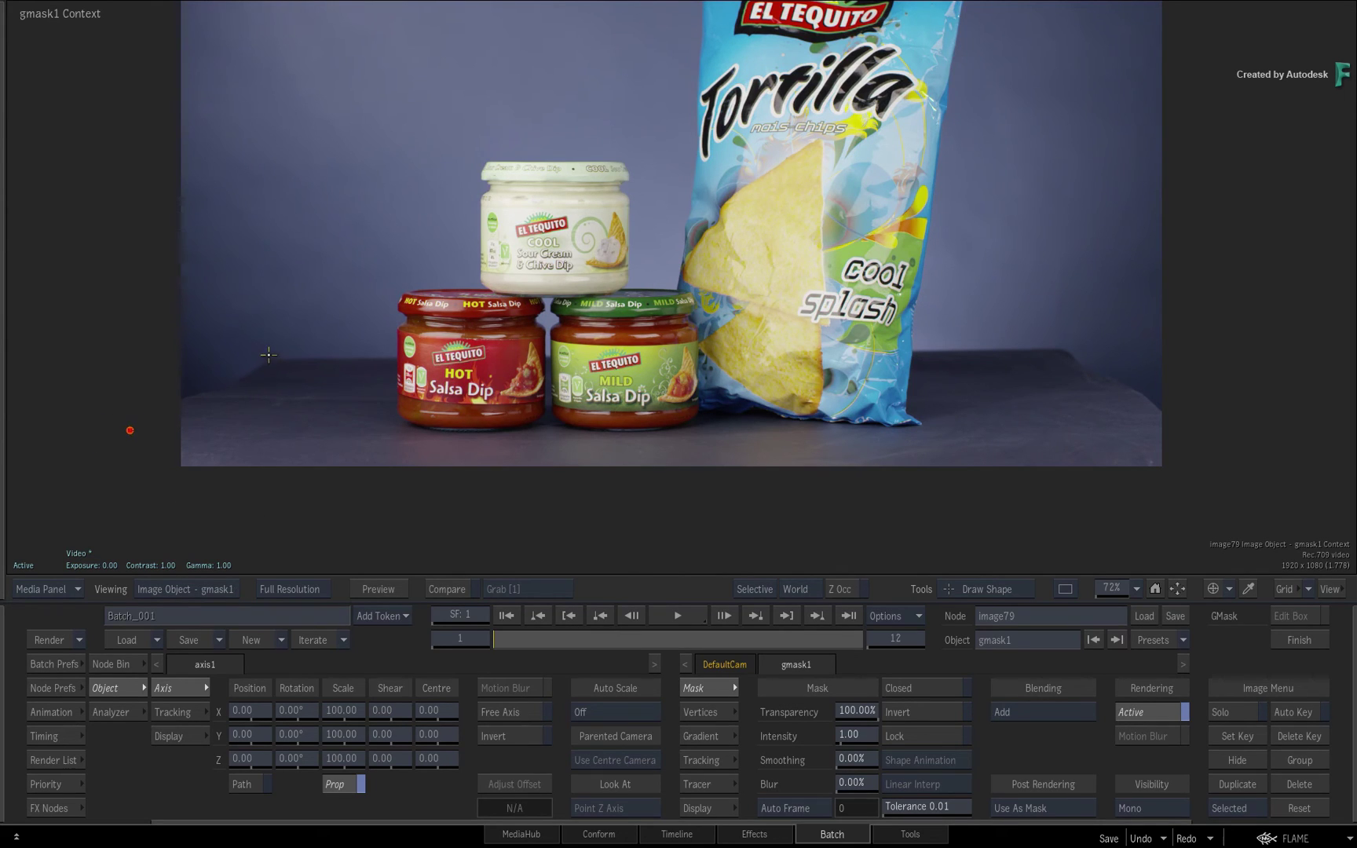
Draw a closed gmask1 shape around the tabletop and view the composited result.
left_click_drag(252, 358, 288, 352)
left_click_drag(1074, 343, 1085, 350)
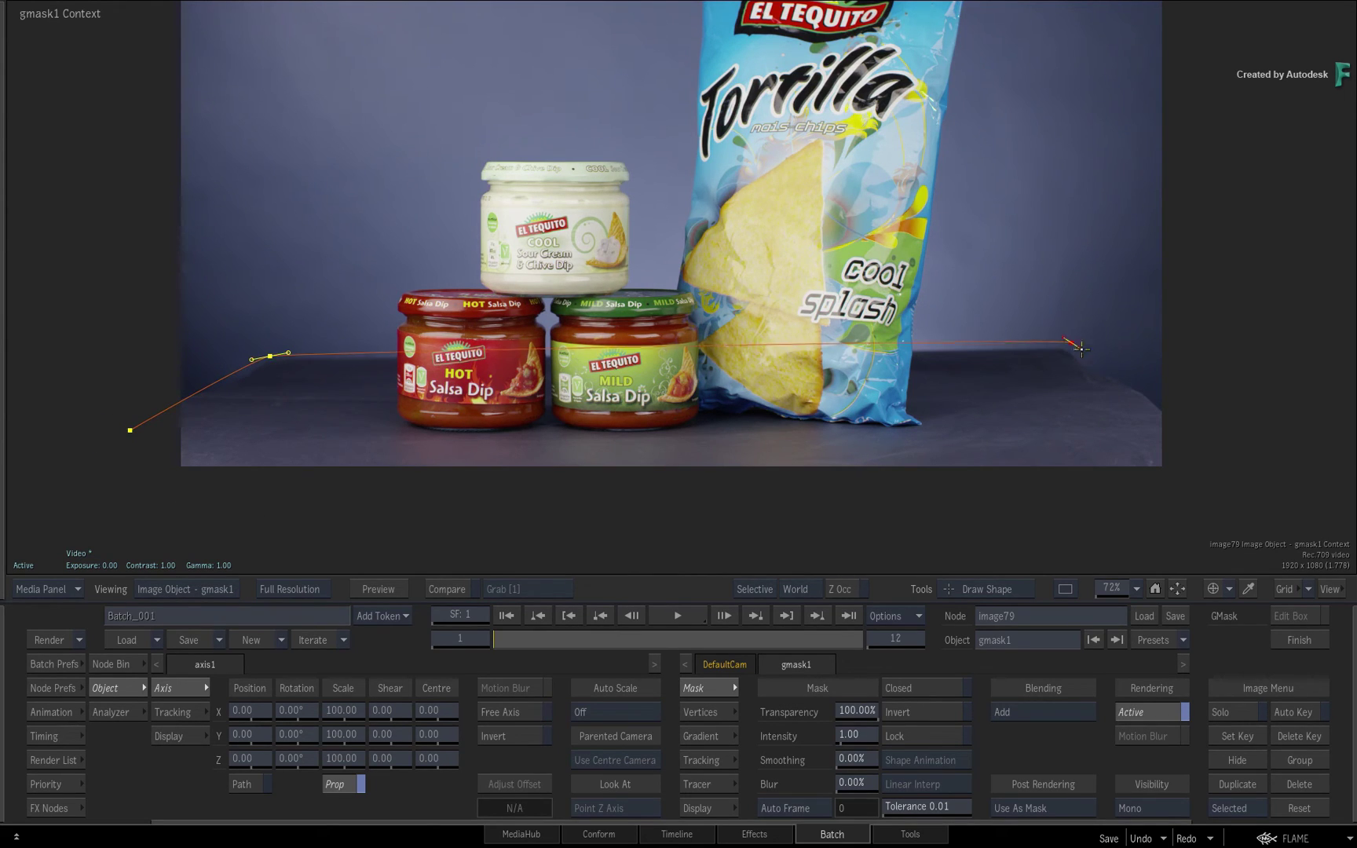
left_click_drag(1253, 478, 1260, 492)
left_click_drag(126, 499, 136, 500)
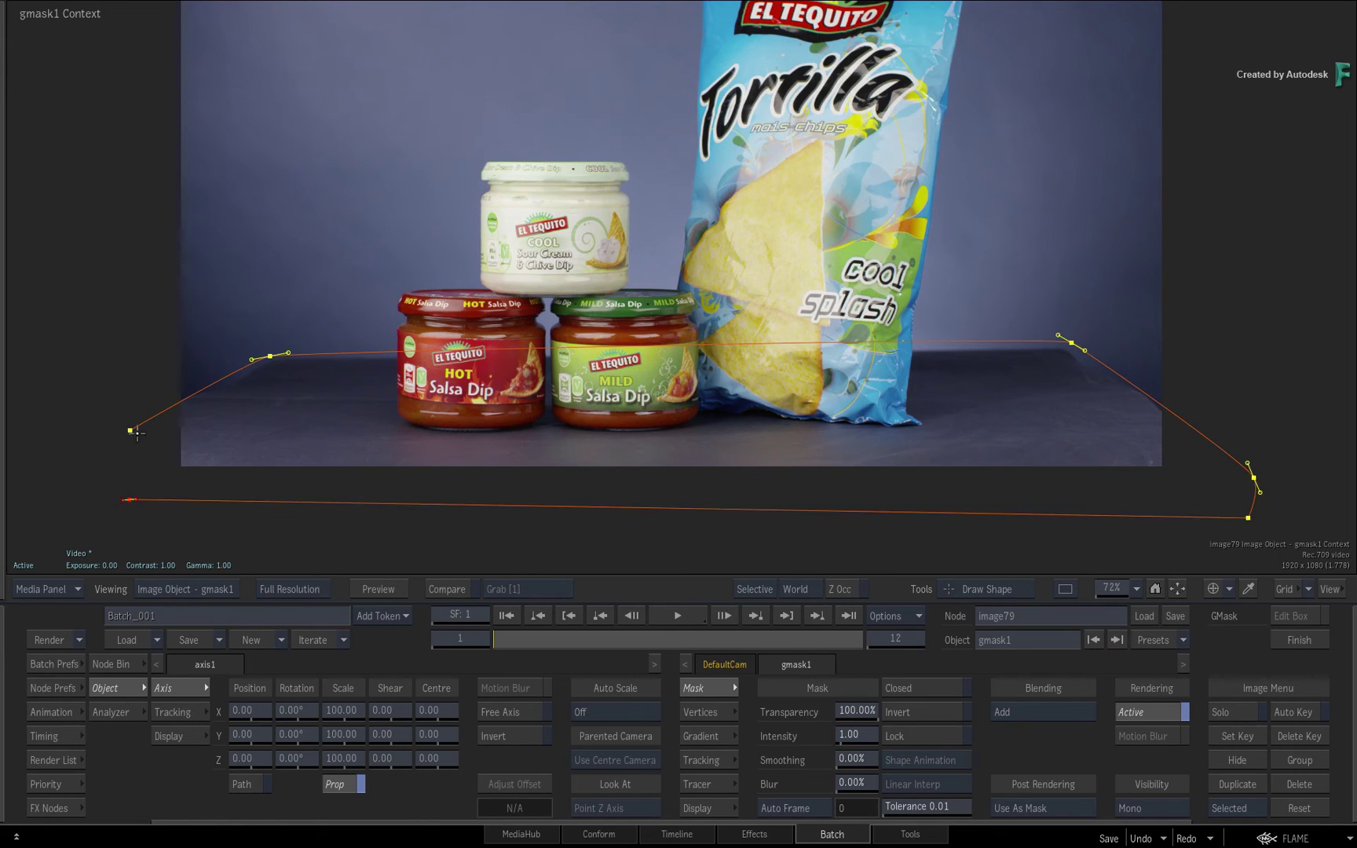
left_click(129, 430)
left_click(268, 428)
left_click(275, 354)
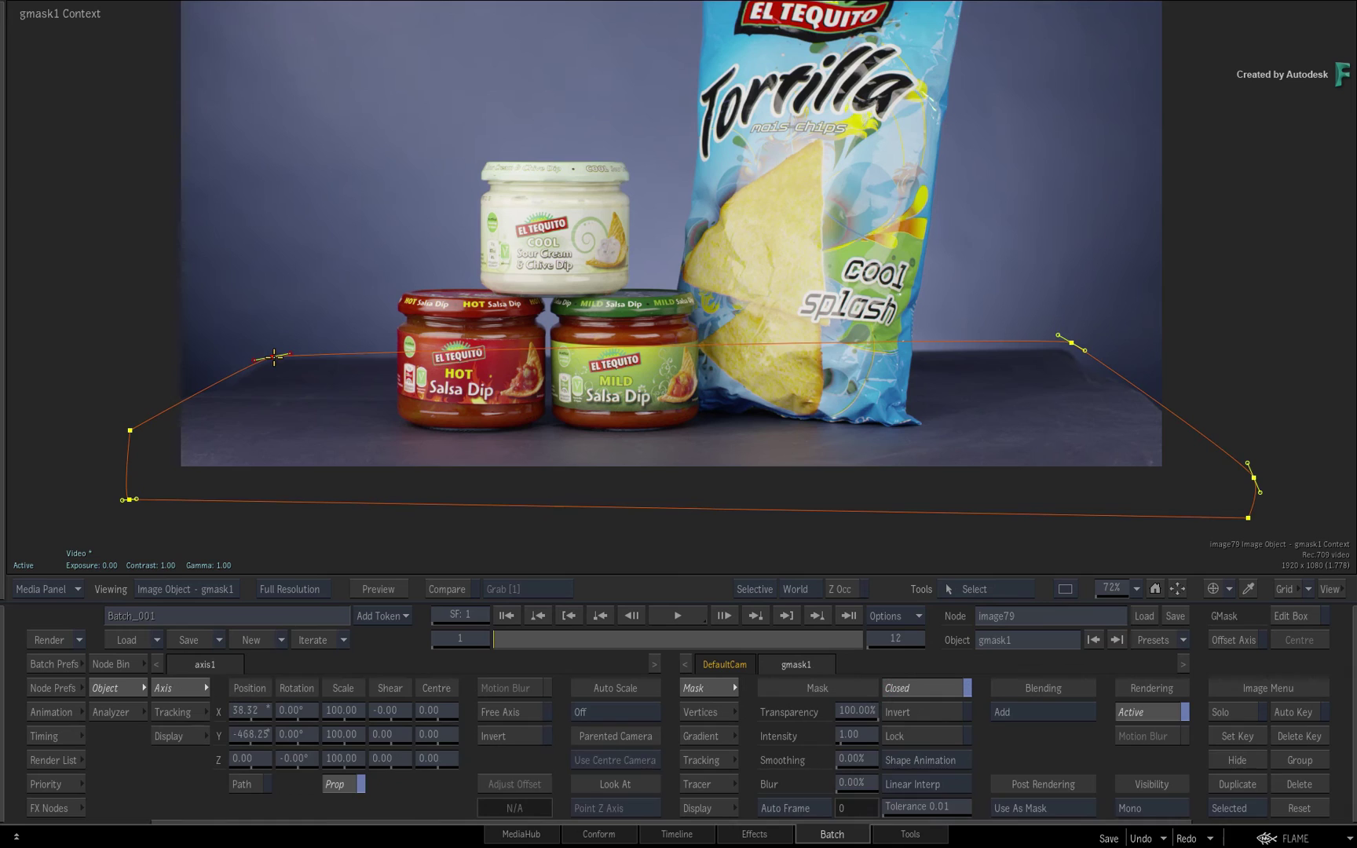
key("F4")
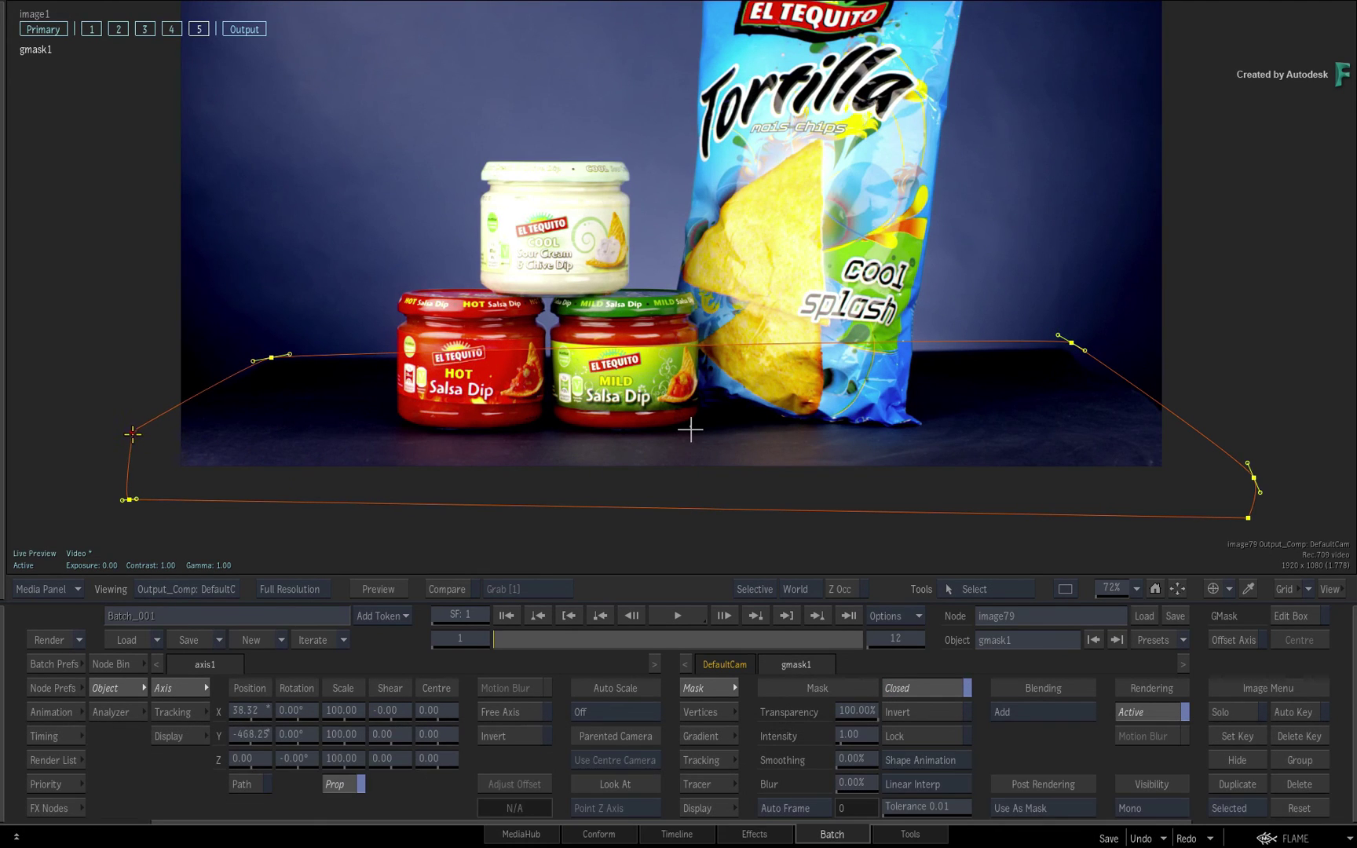
left_click_drag(599, 463, 696, 356)
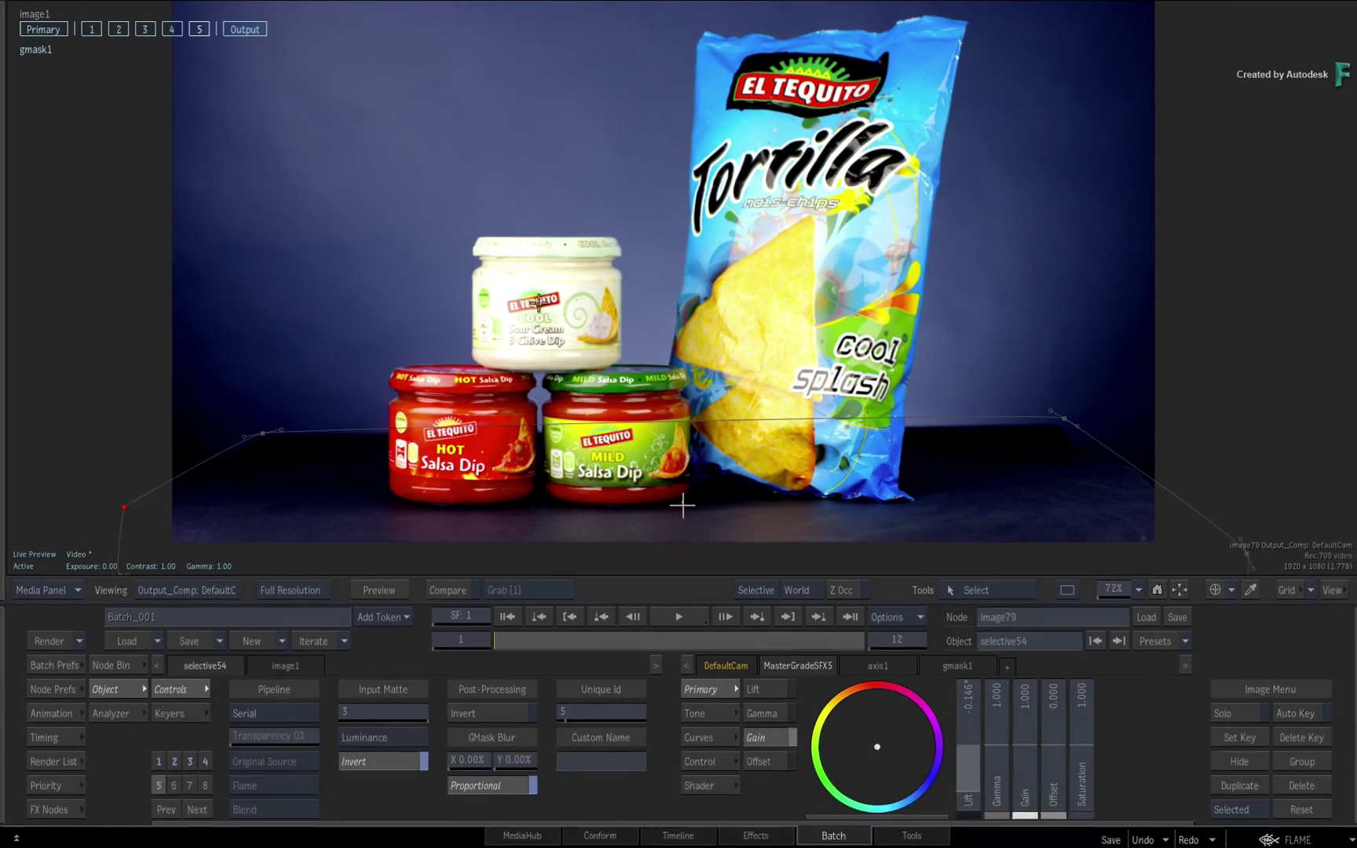
Set gmask1 blending to Multiply and GMask Blur to 14.29%, checking the matte.
key("F8")
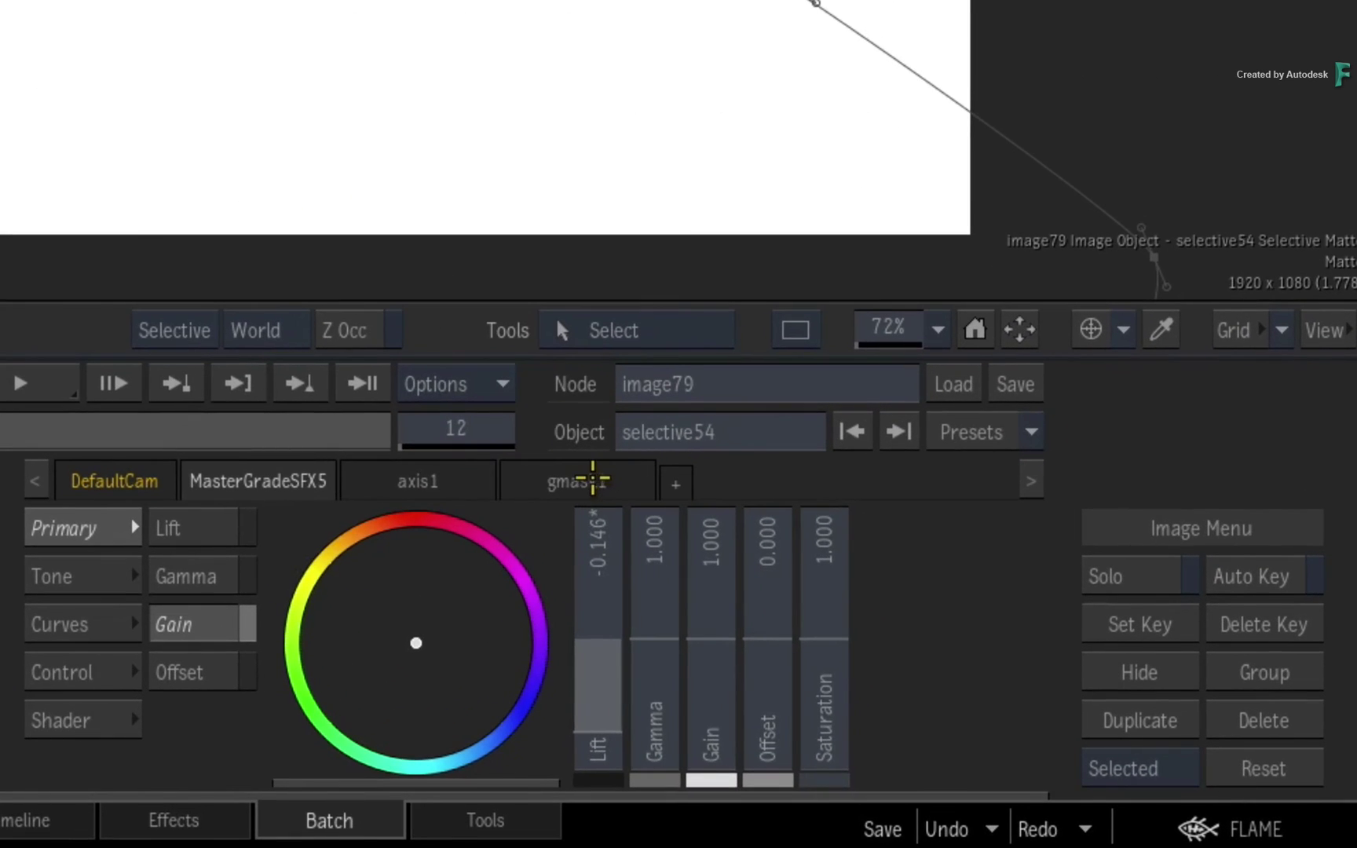
left_click(604, 465)
left_click(820, 578)
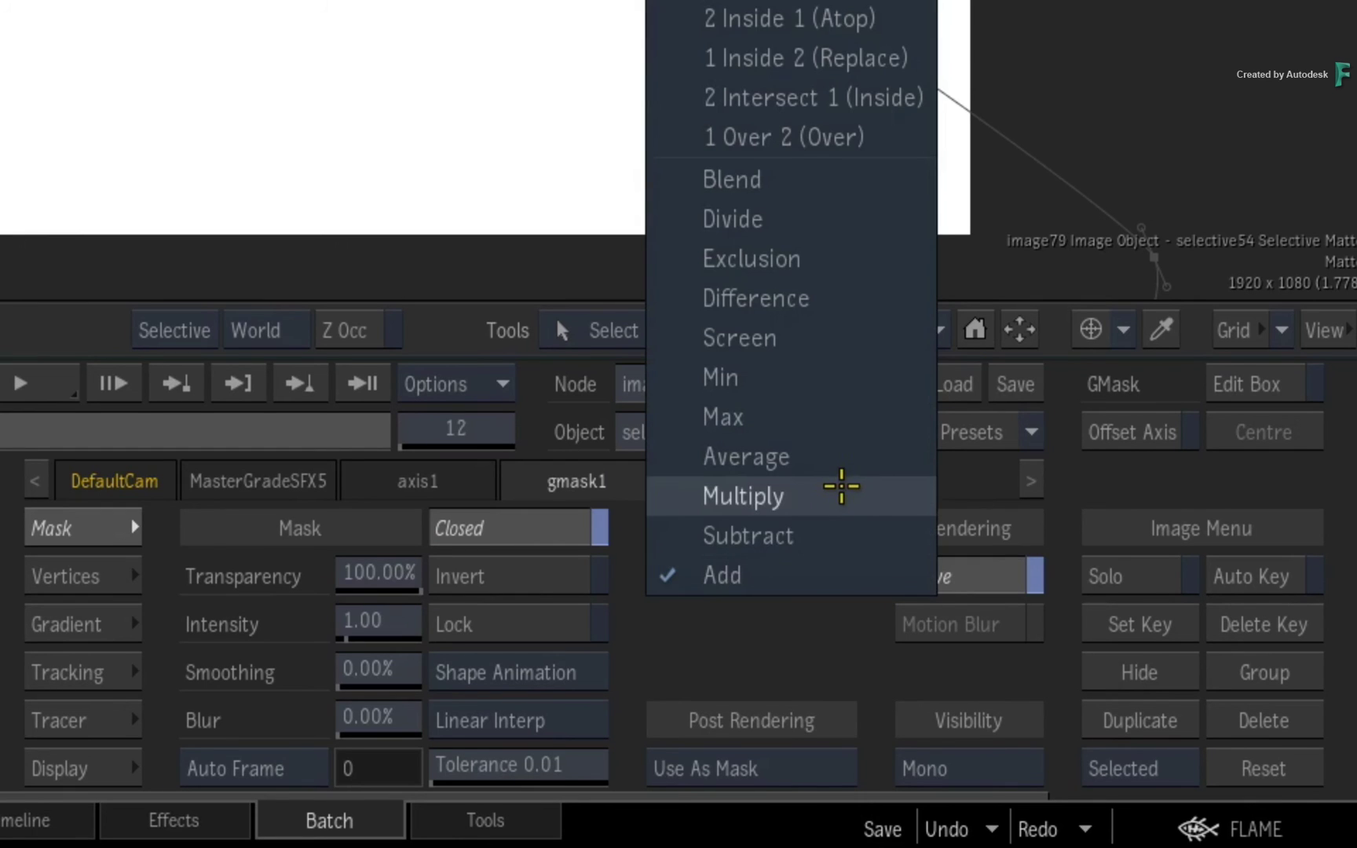
left_click(837, 491)
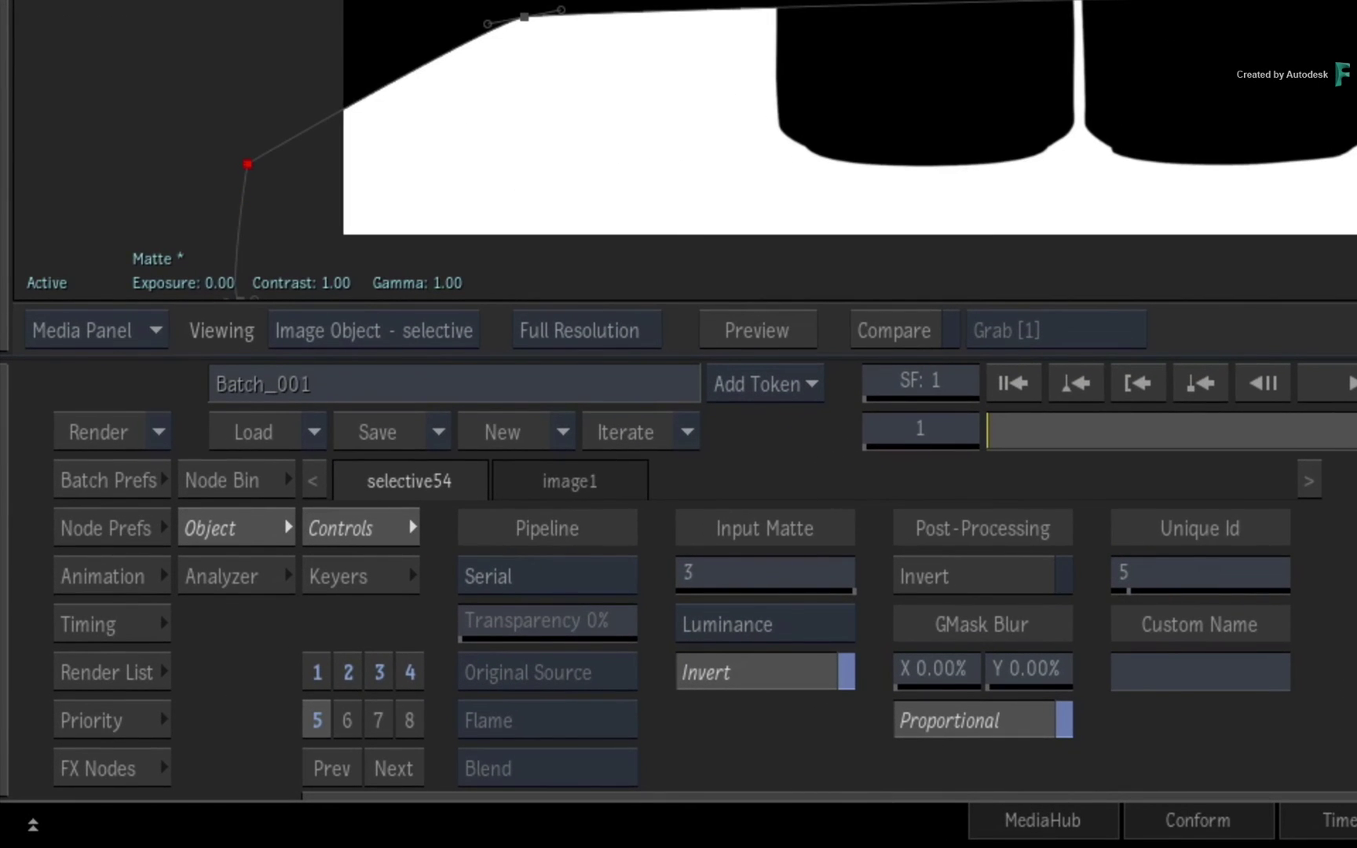
mouse_move(952, 668)
left_mouse_down()
mouse_move(1217, 676)
mouse_move(1044, 603)
left_mouse_up()
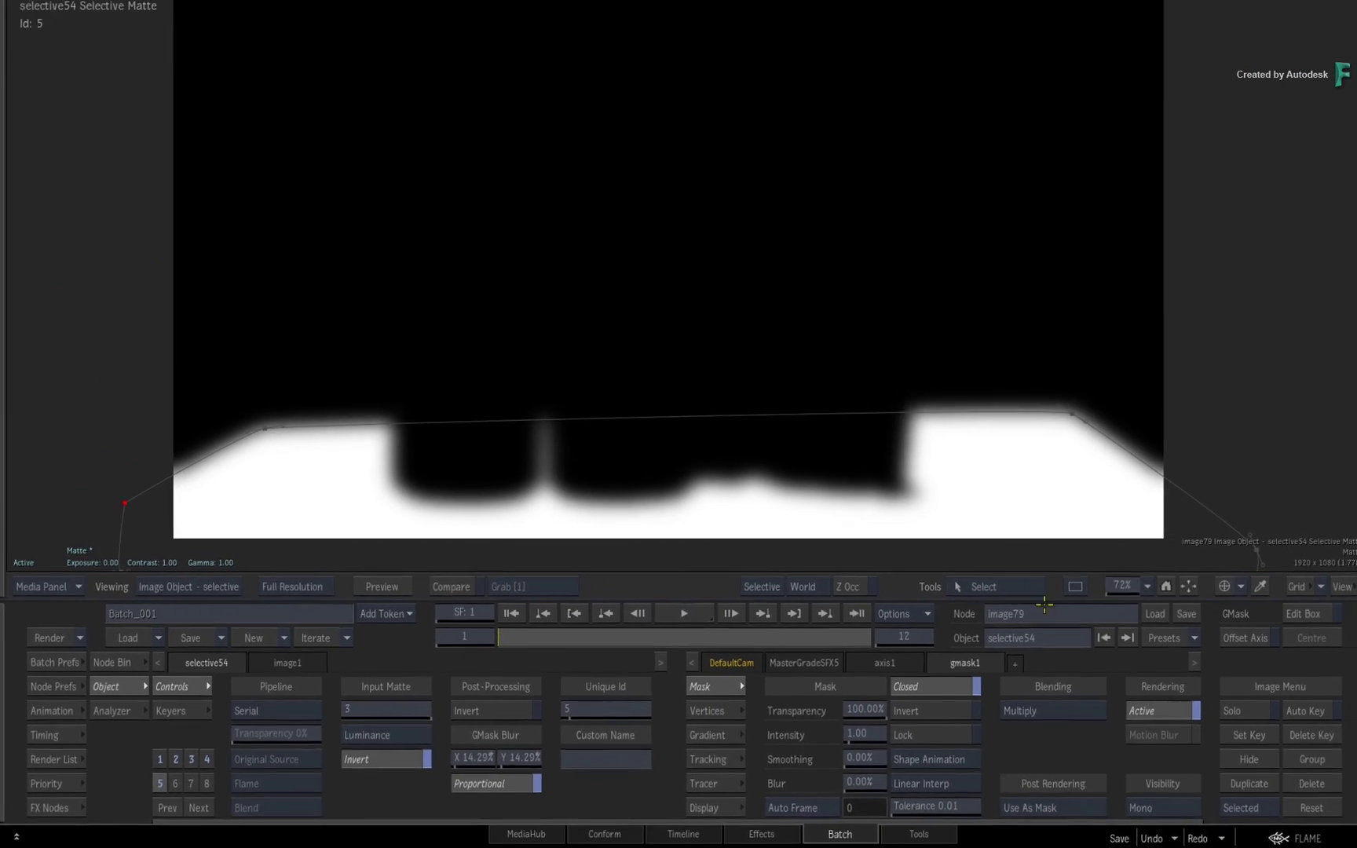
key("F4")
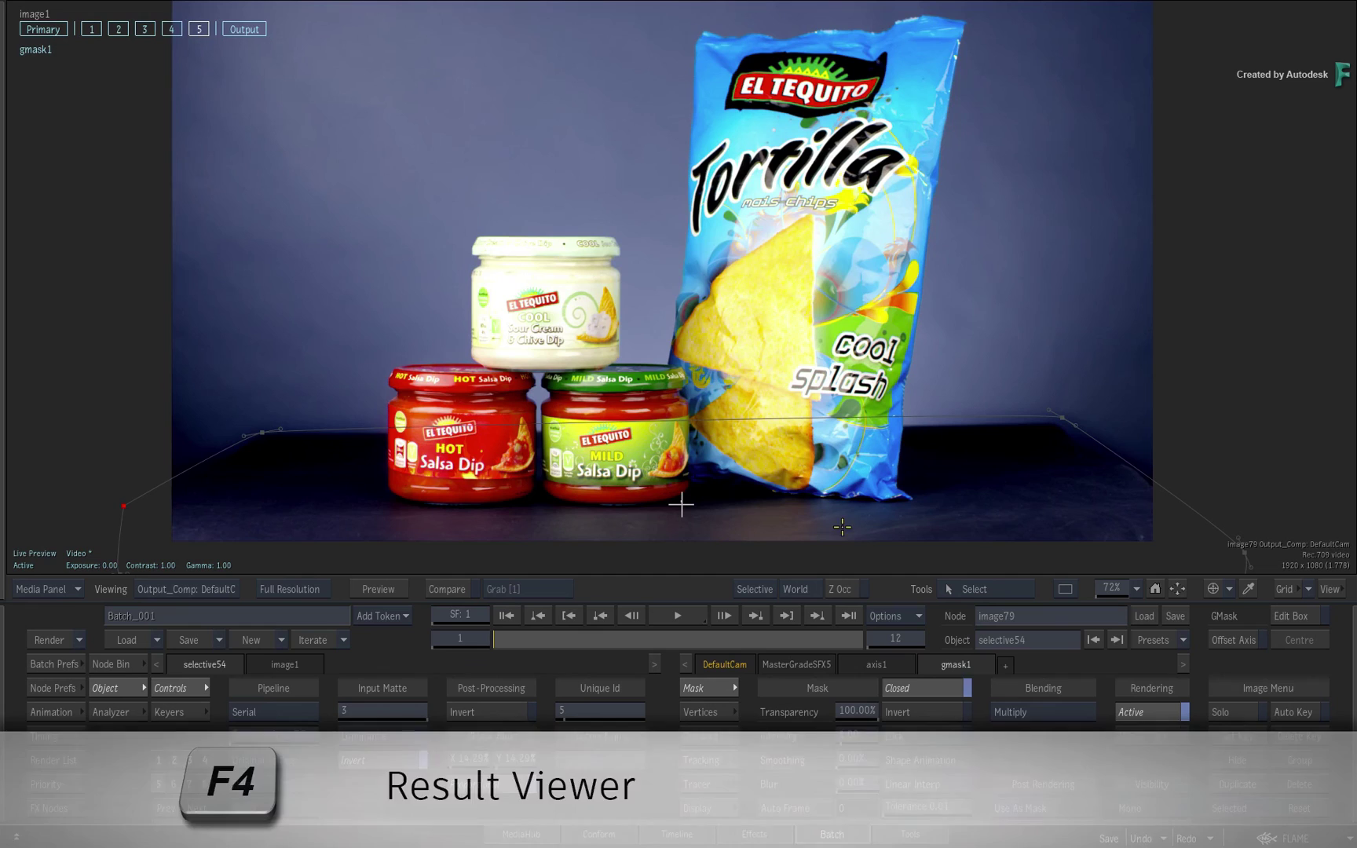
Lower selective54's lift to -0.199 and check the darkened table across the frames.
left_click(808, 664)
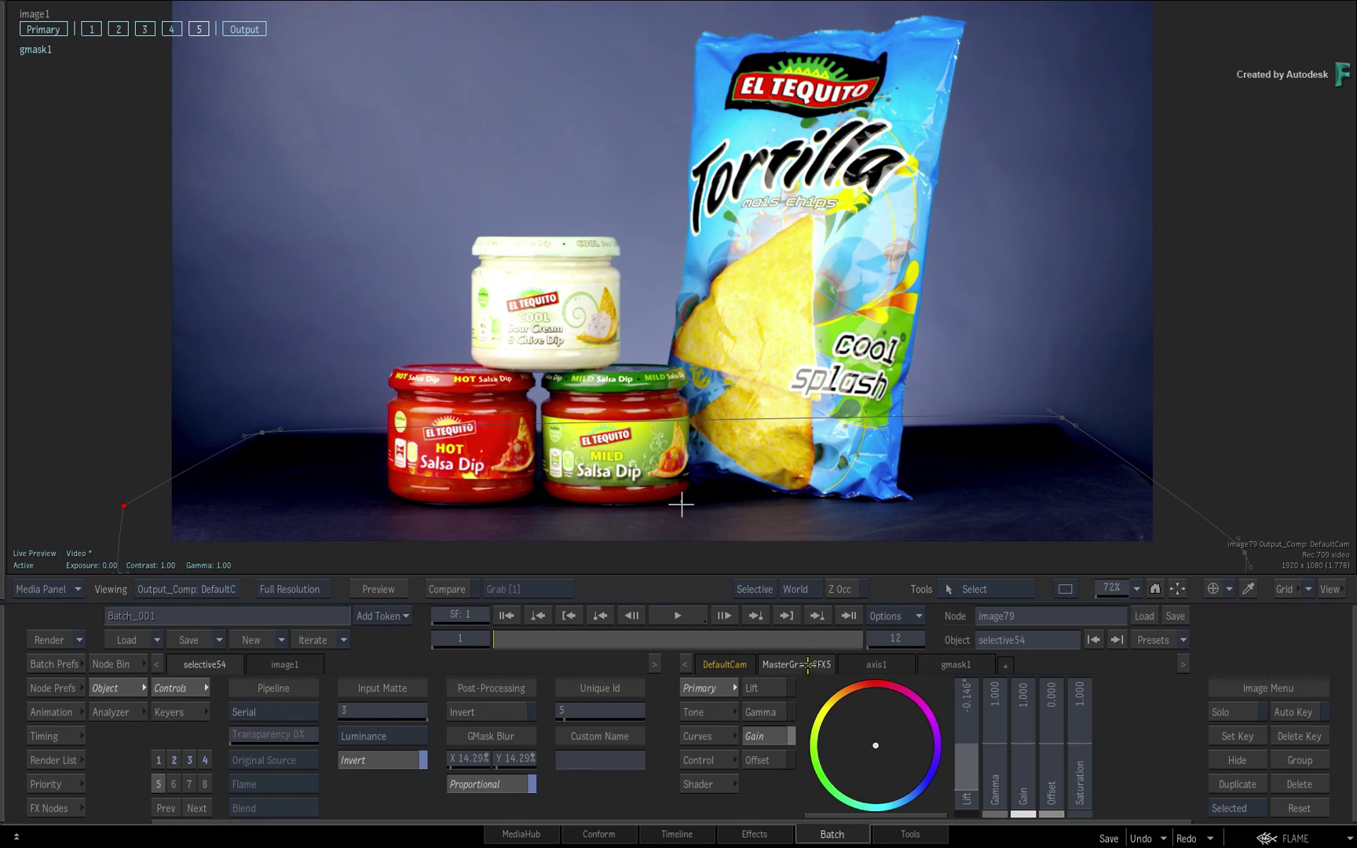
left_click_drag(971, 777, 930, 774)
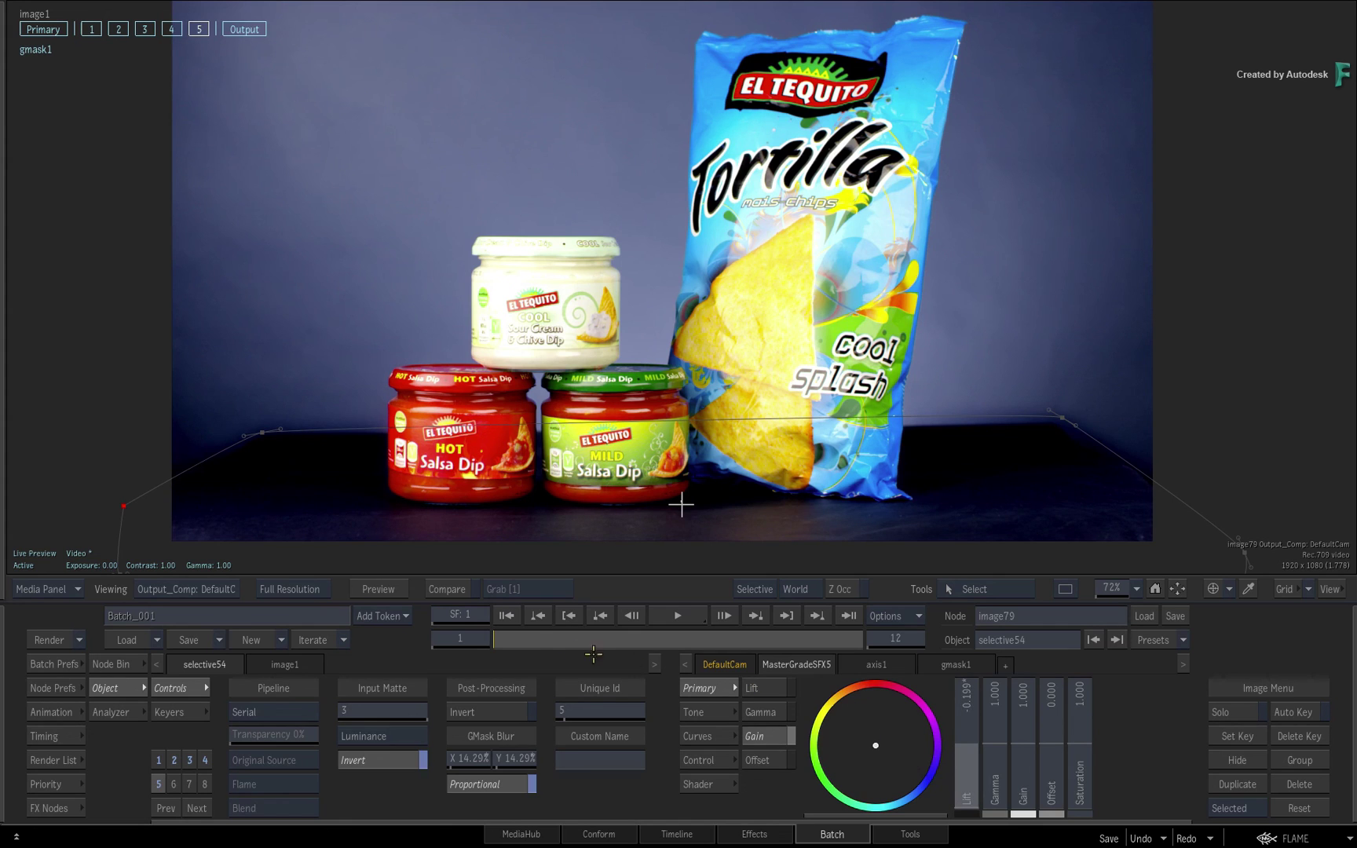
left_click_drag(514, 636, 1000, 639)
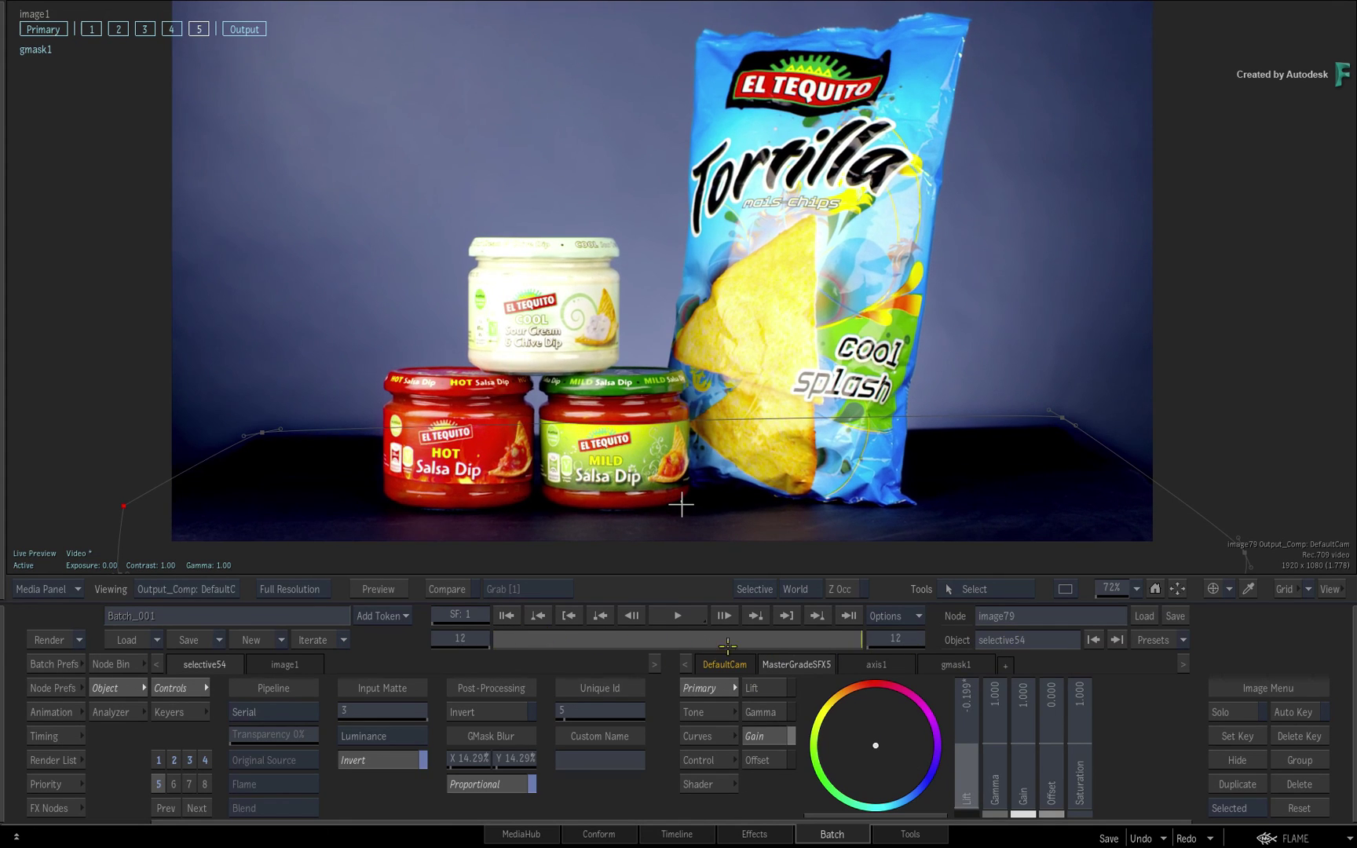
left_click_drag(728, 645, 235, 644)
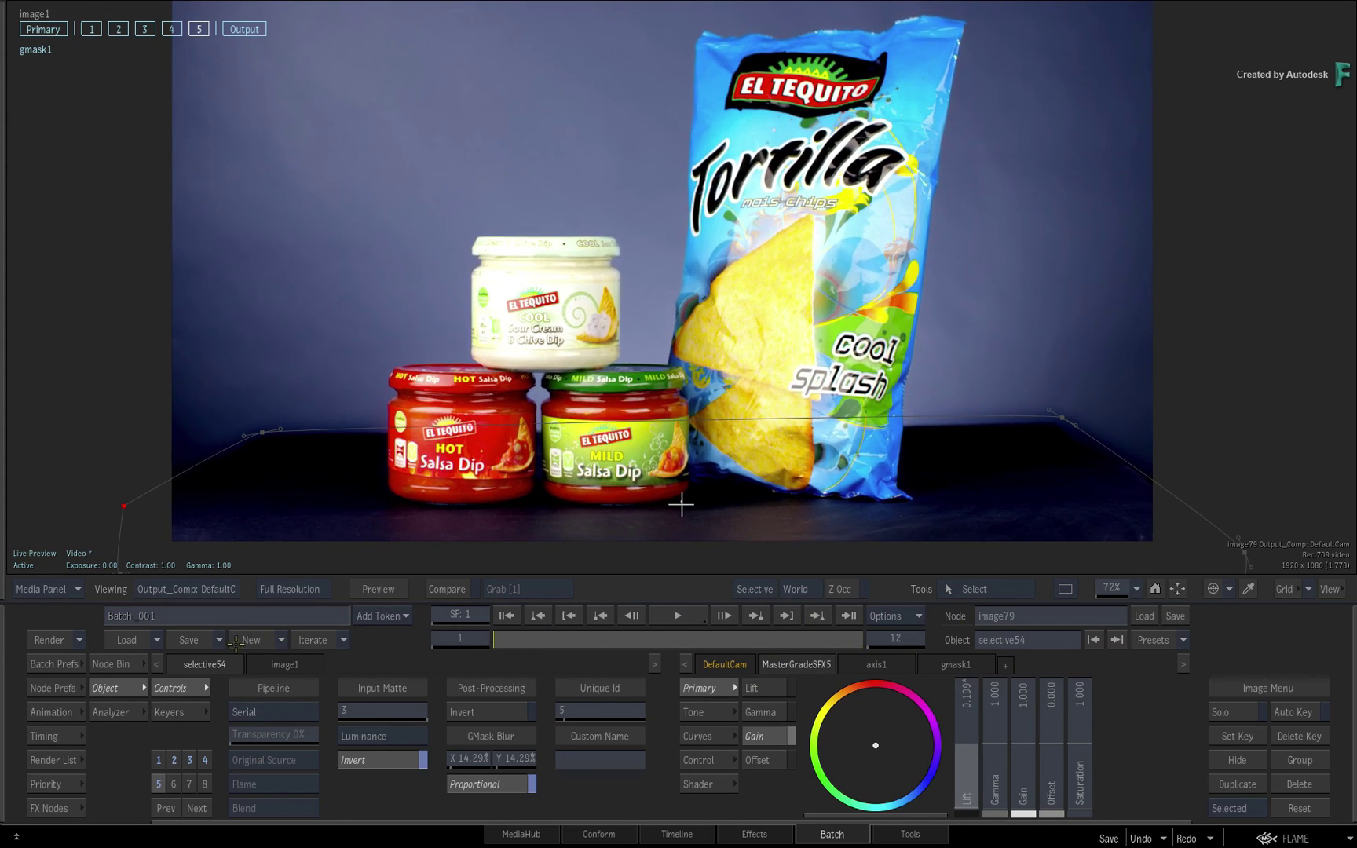
left_click(648, 479)
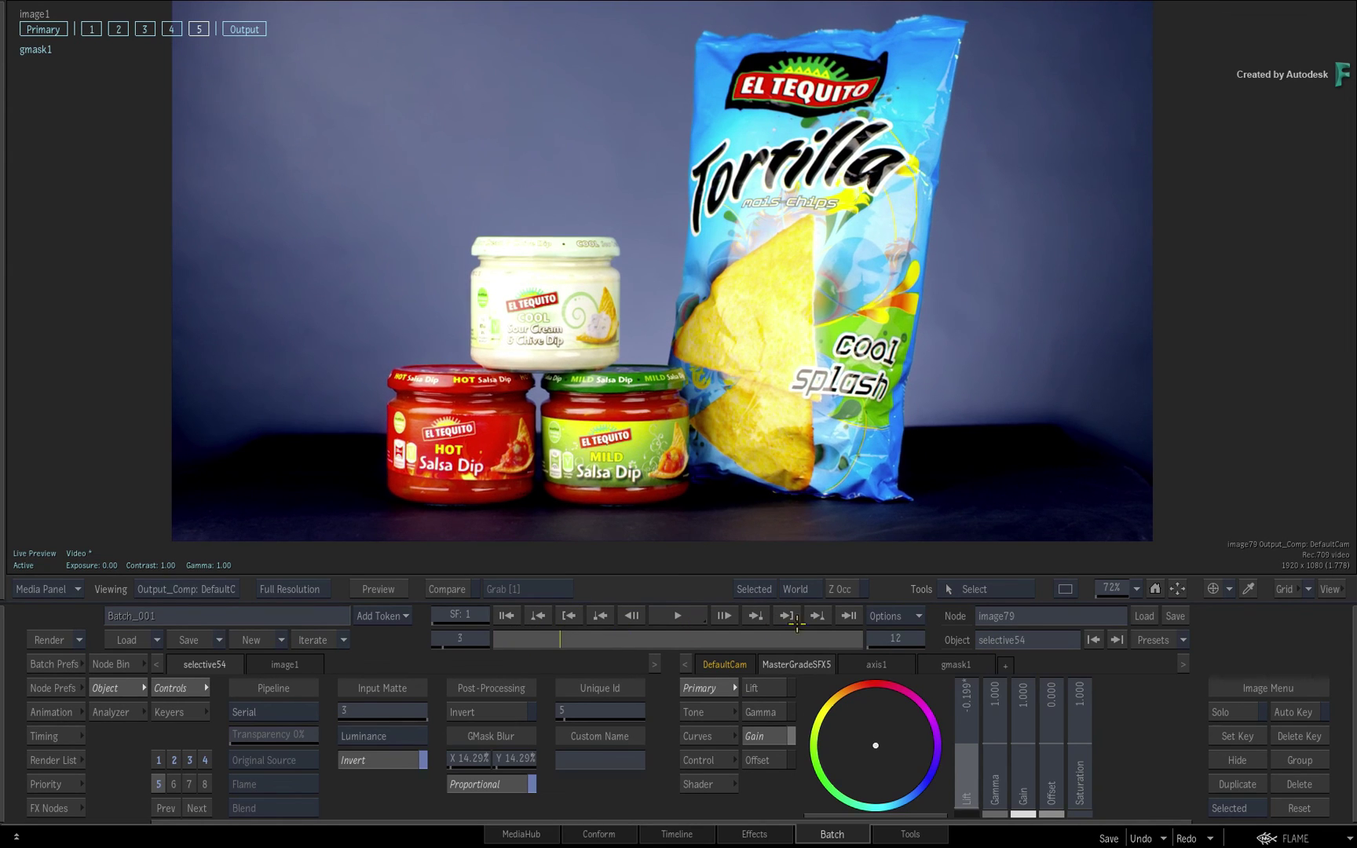
left_click_drag(511, 636, 728, 637)
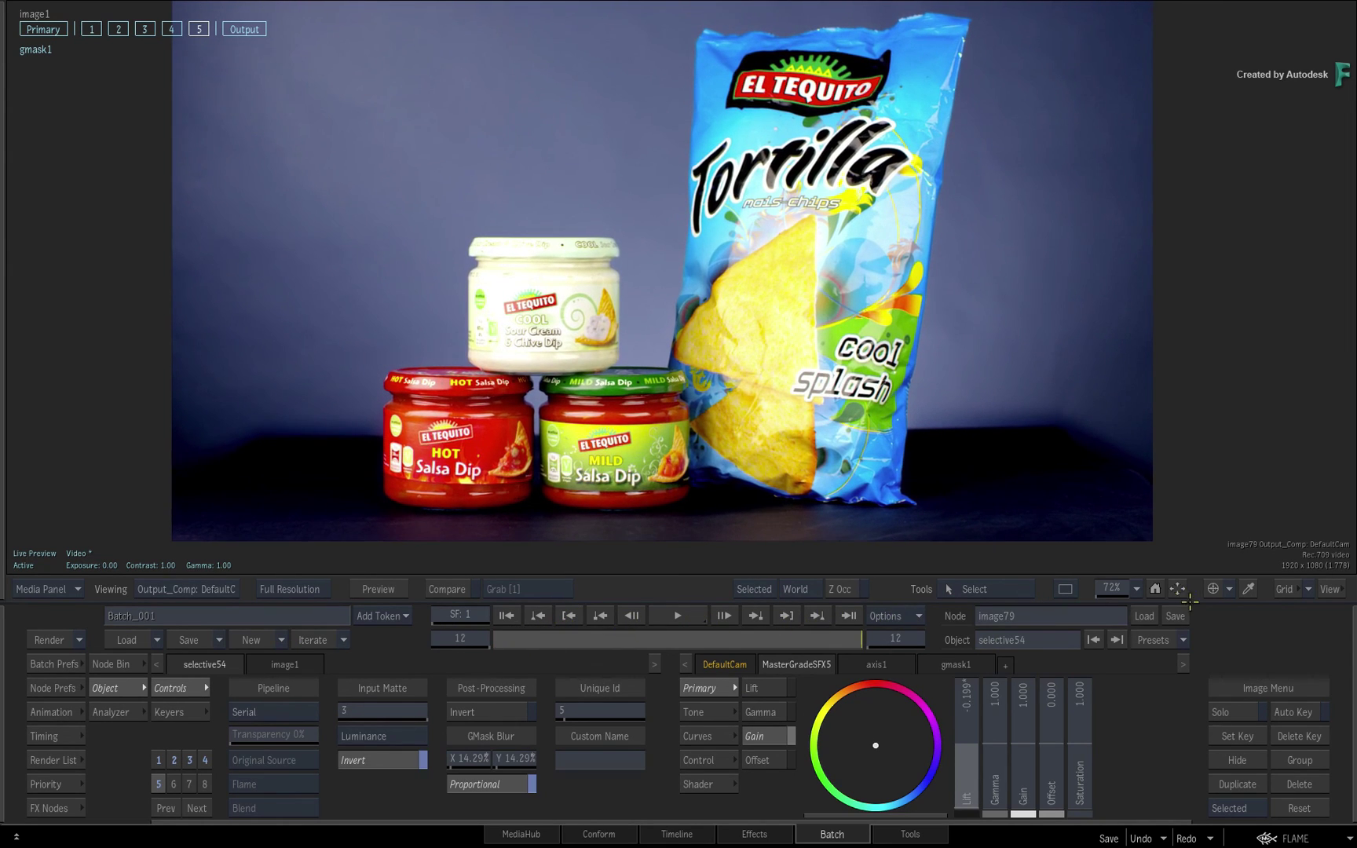
key("End")
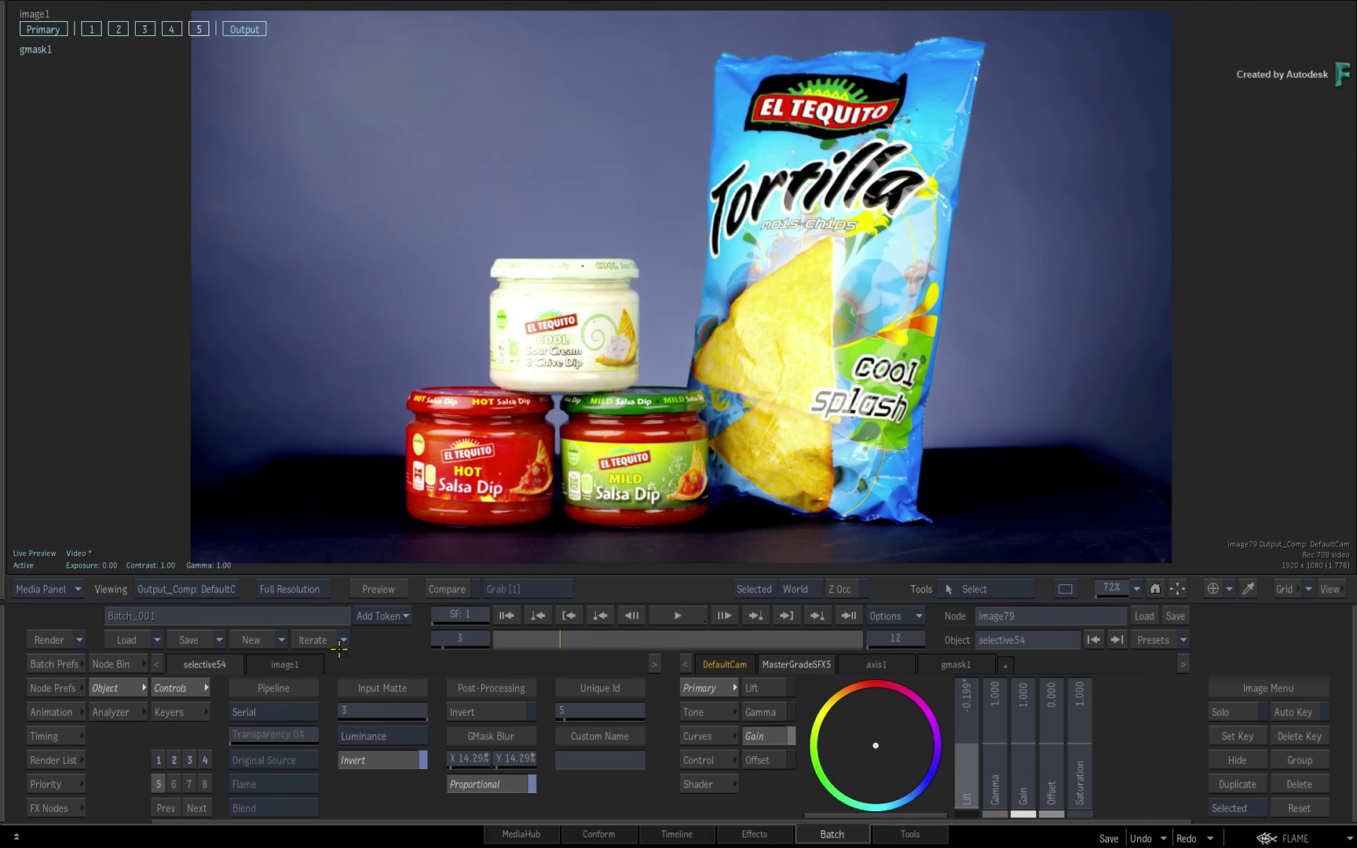
Inspect Pack_Shot_Multi's jars and bag matte passes, then reopen image79 to review.
key("F4")
double_click(425, 232)
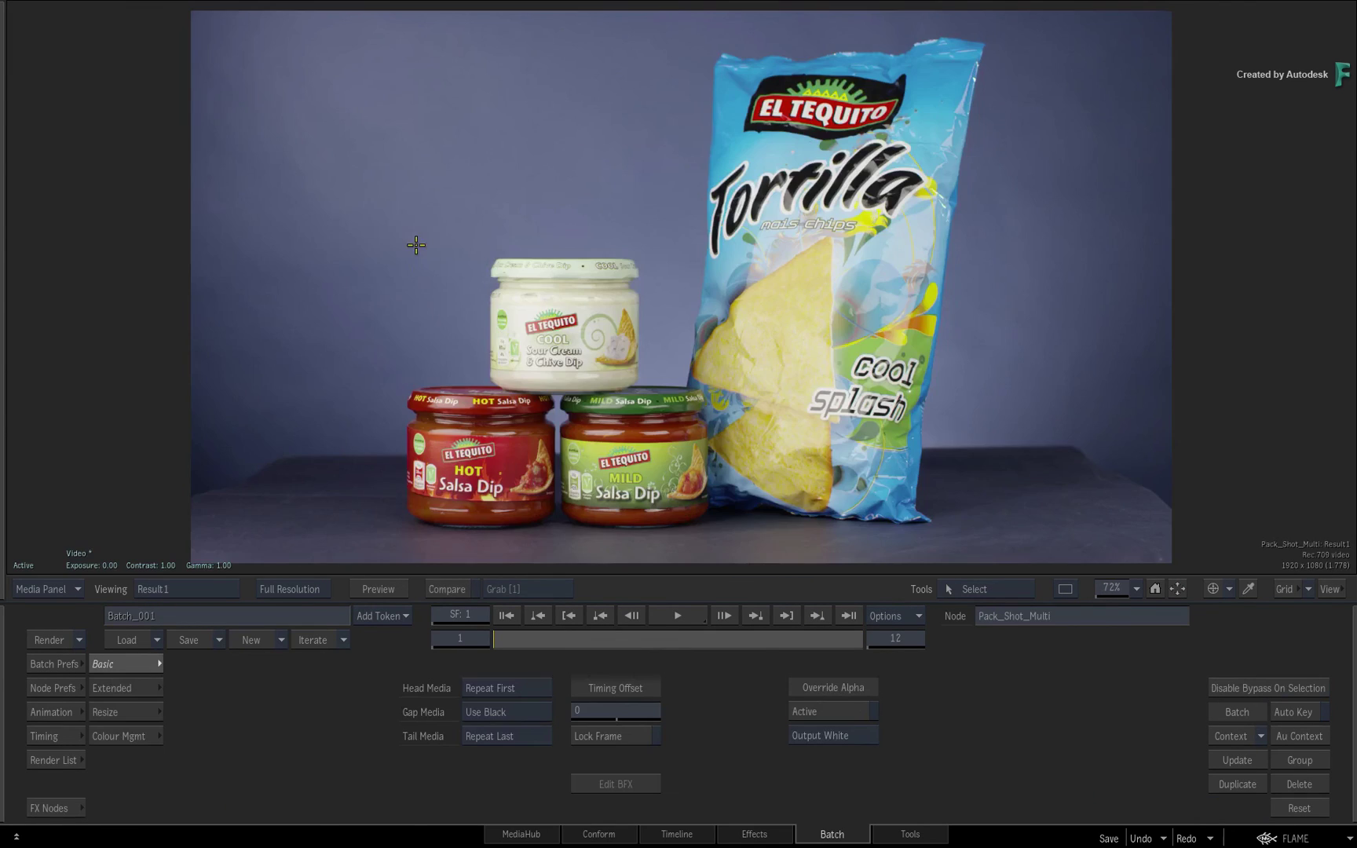
key("Down")
key("Down")
key("Down")
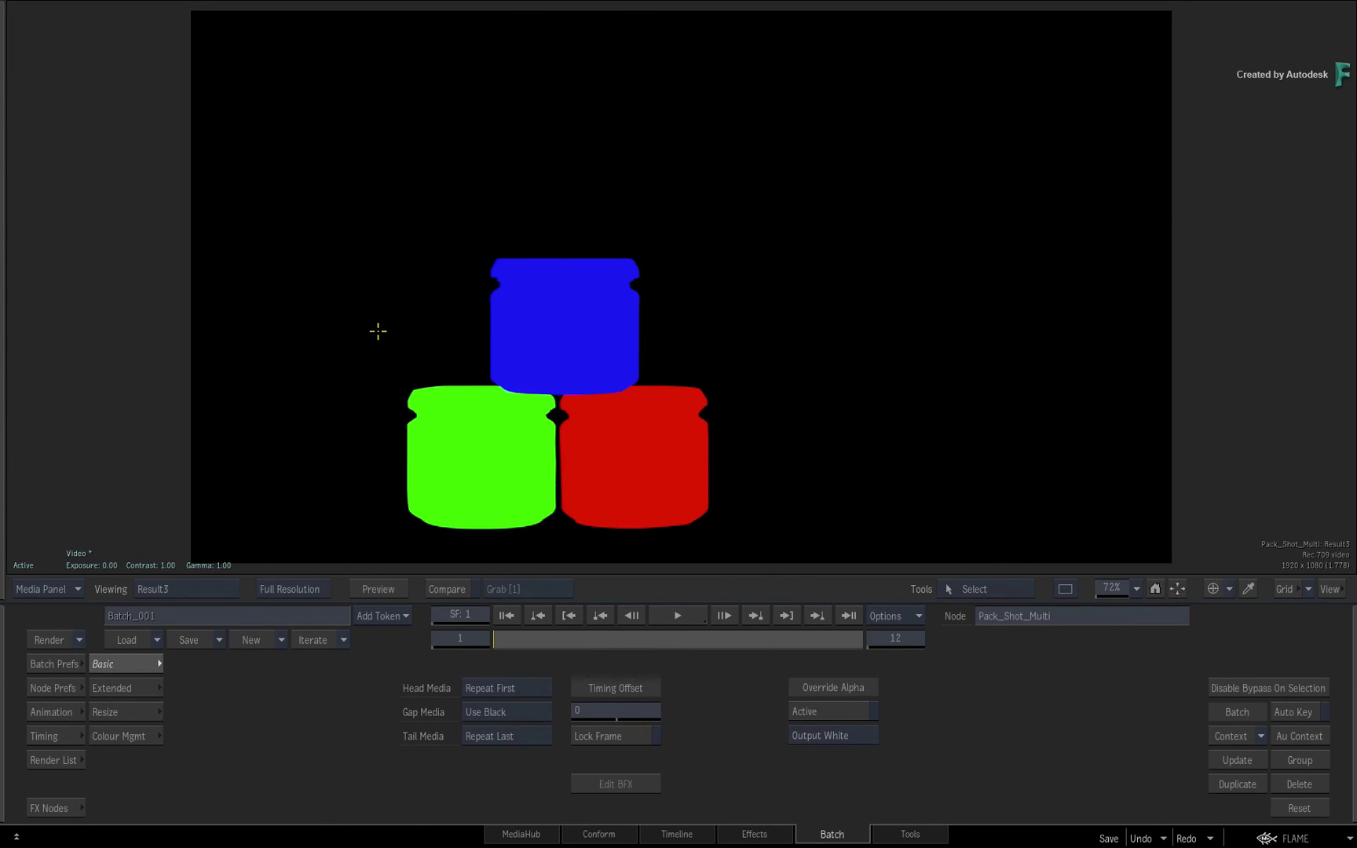
key("Down")
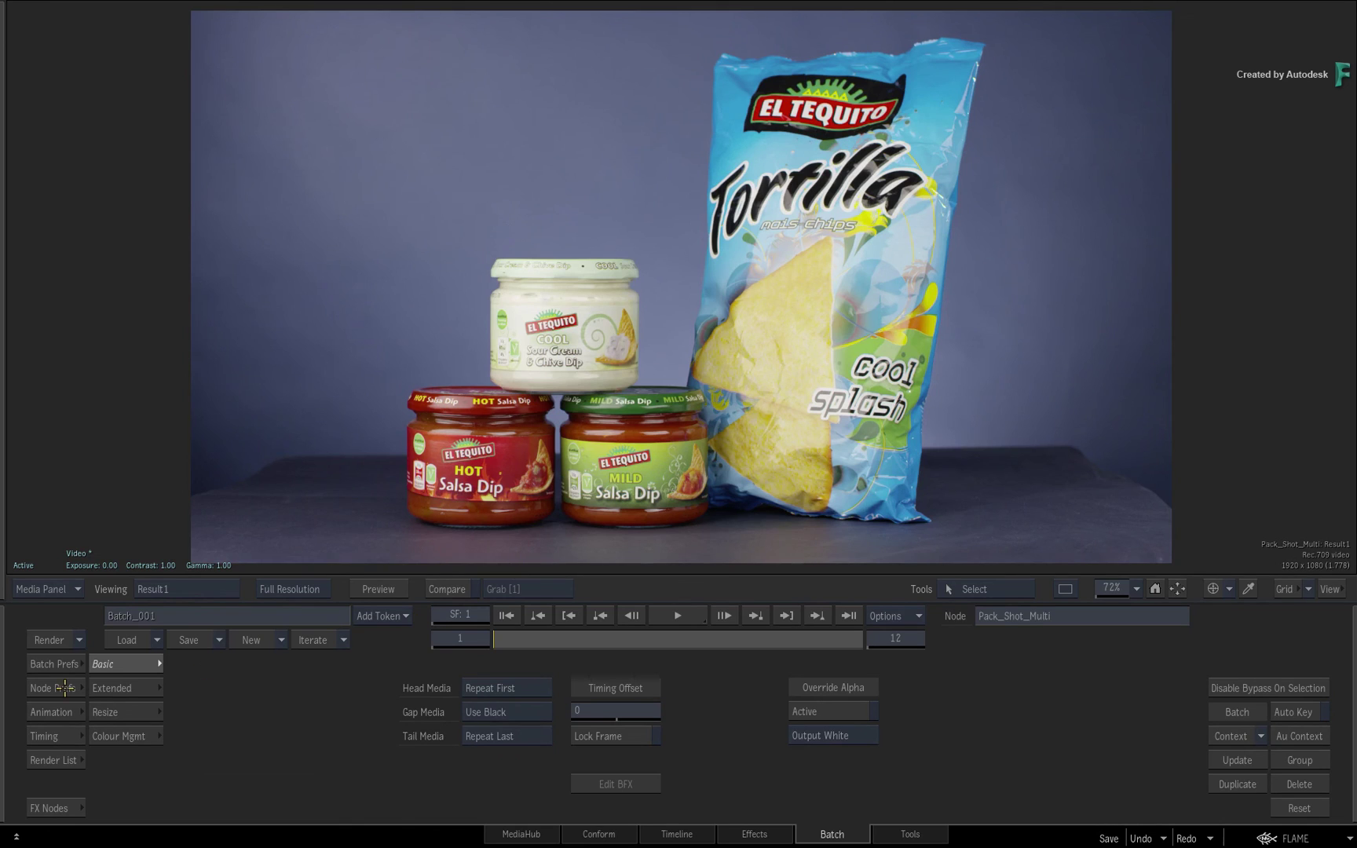
key("Escape")
double_click(840, 272)
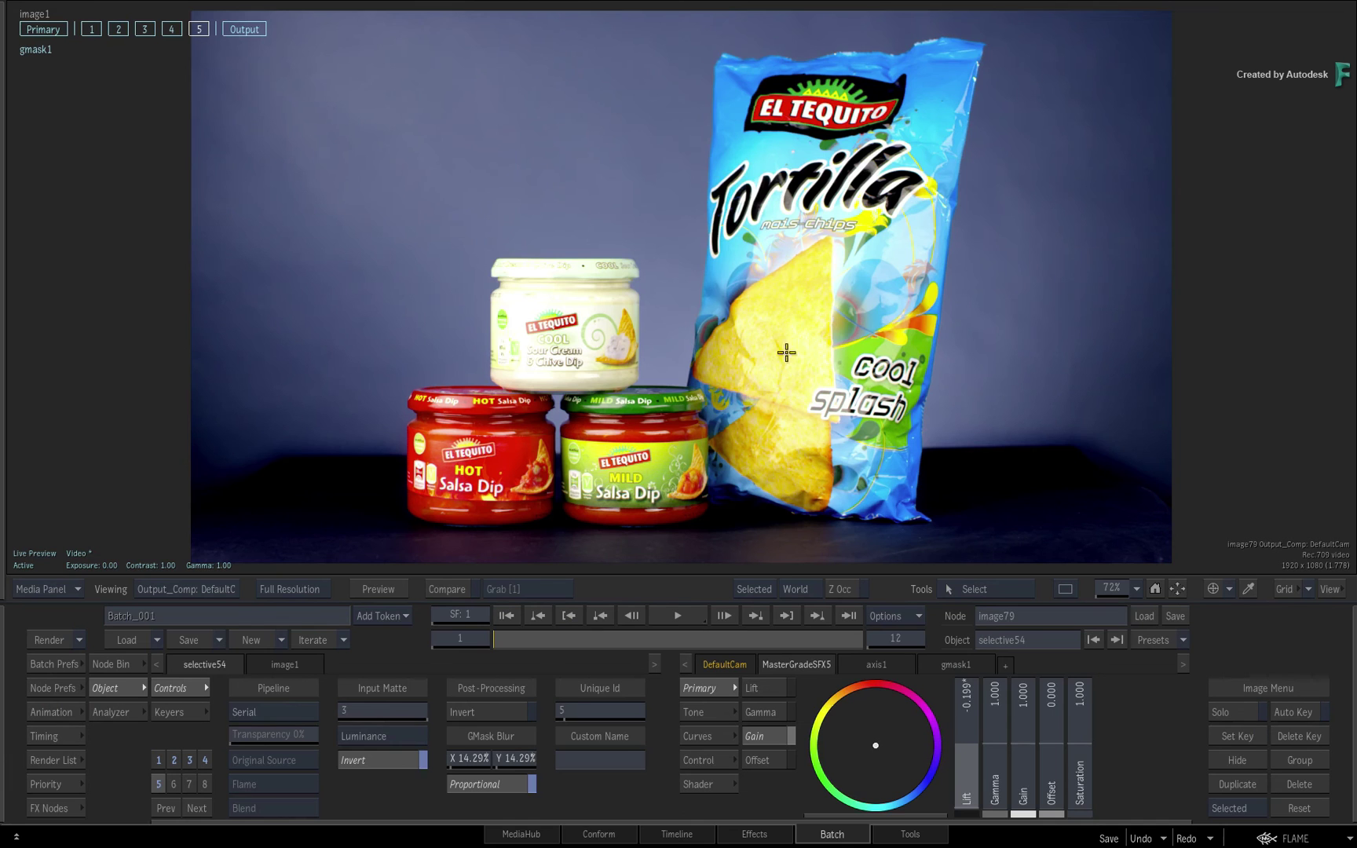
mouse_move(507, 632)
left_mouse_down()
mouse_move(639, 634)
mouse_move(342, 626)
left_mouse_up()
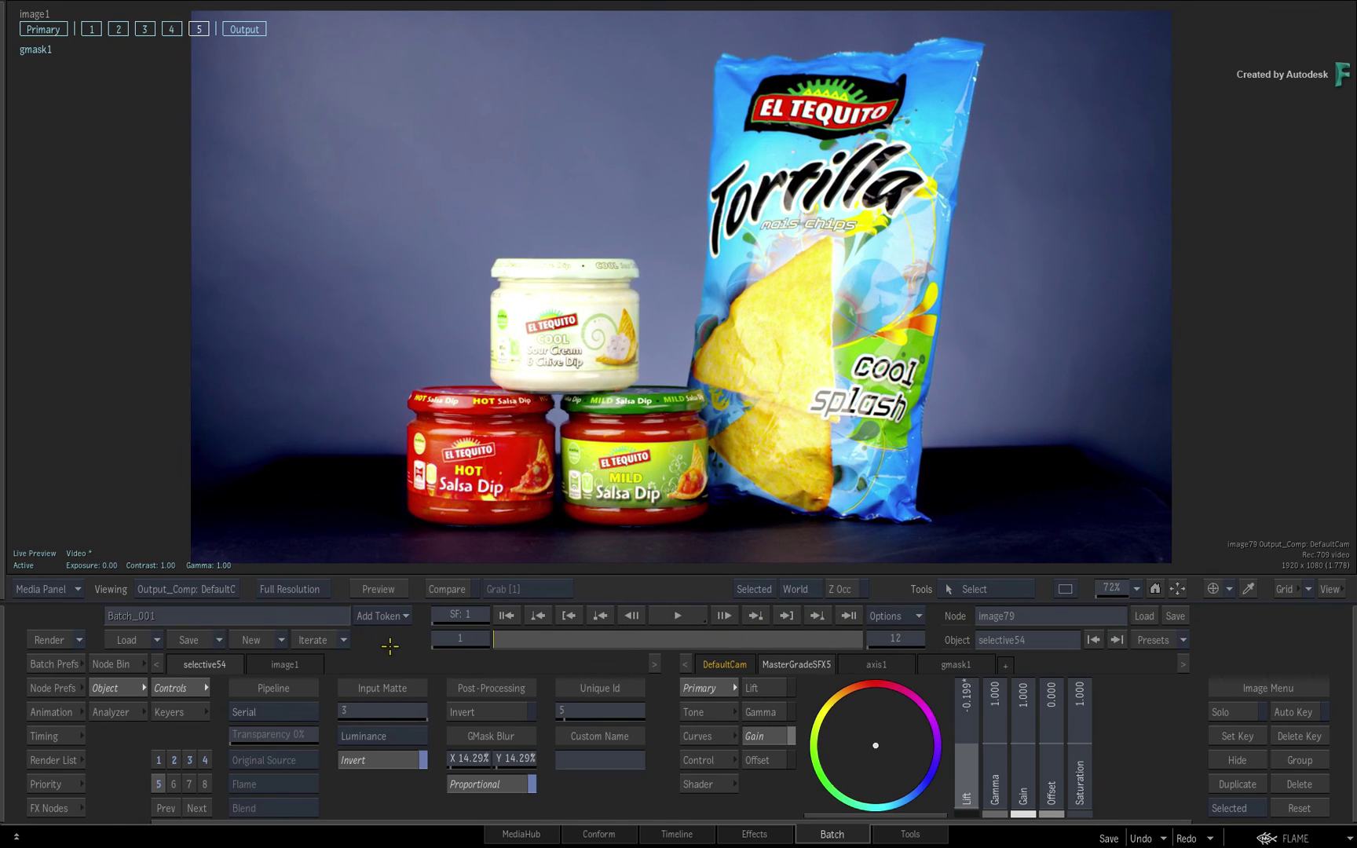